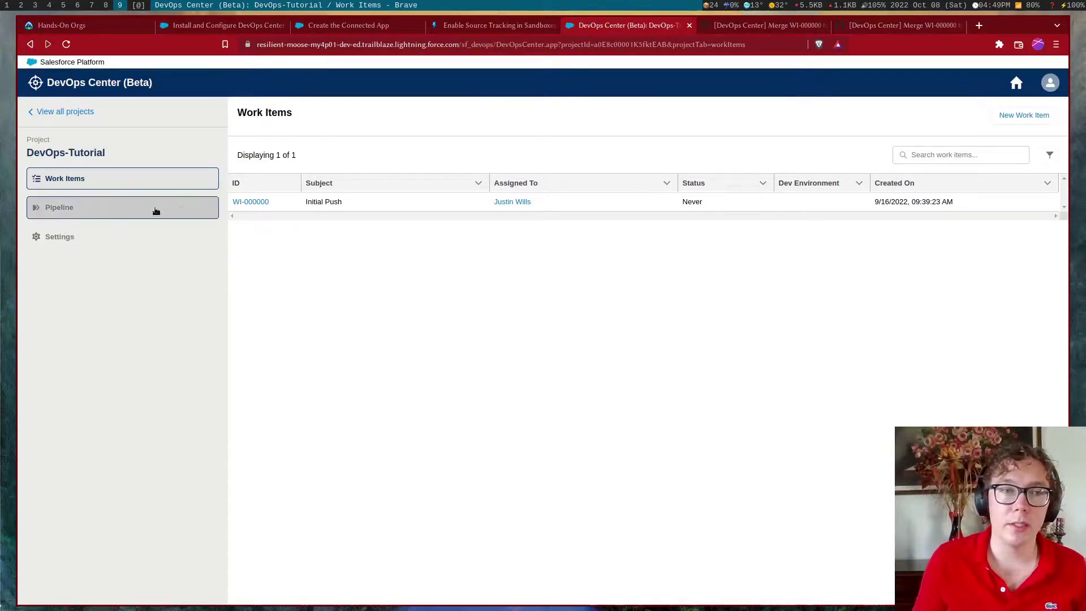
Return to the All Projects list showing the DevOps-Tutorial project and its 3-stage pipeline
{"action": "left_click", "coordinate": [74, 114]}
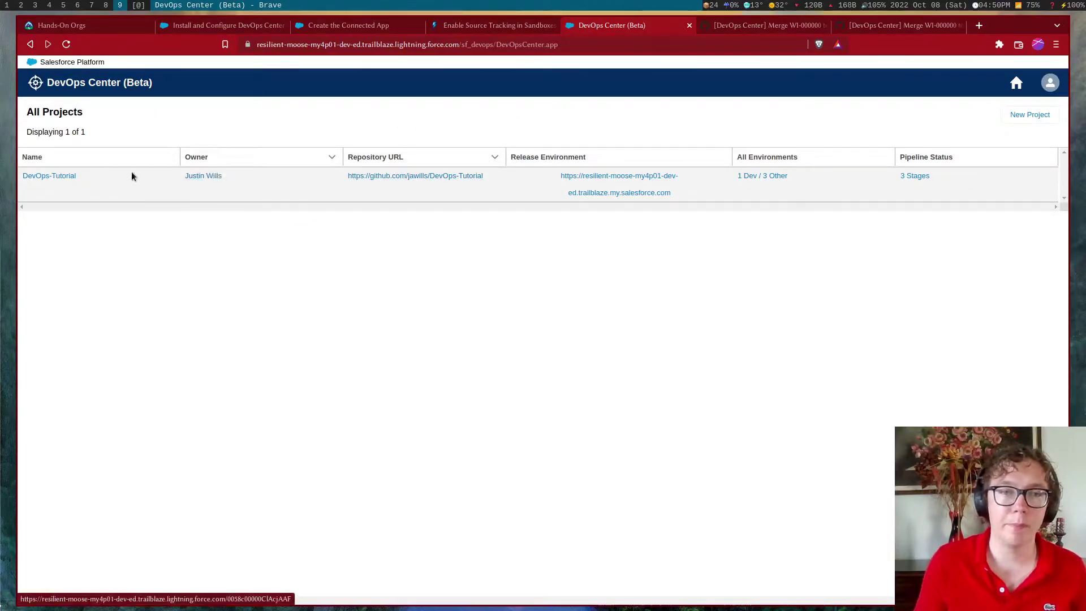
Inspect DevOps-Tutorial's pipeline environments: Scratch Org 2, Dev, Staging and Production (branch main)
{"action": "left_click", "coordinate": [48, 179]}
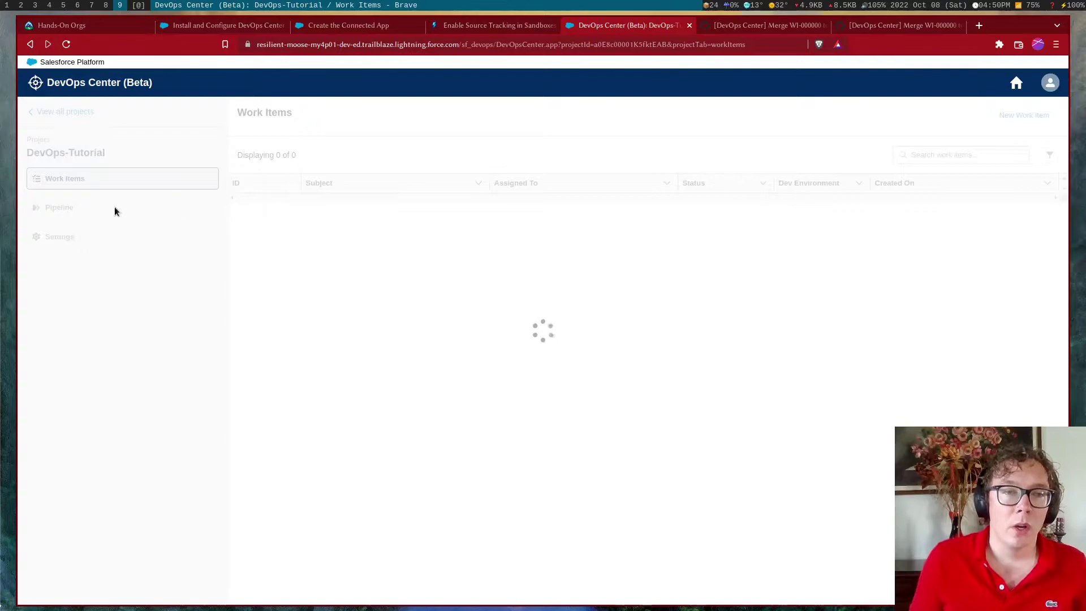
{"action": "left_click", "coordinate": [83, 236]}
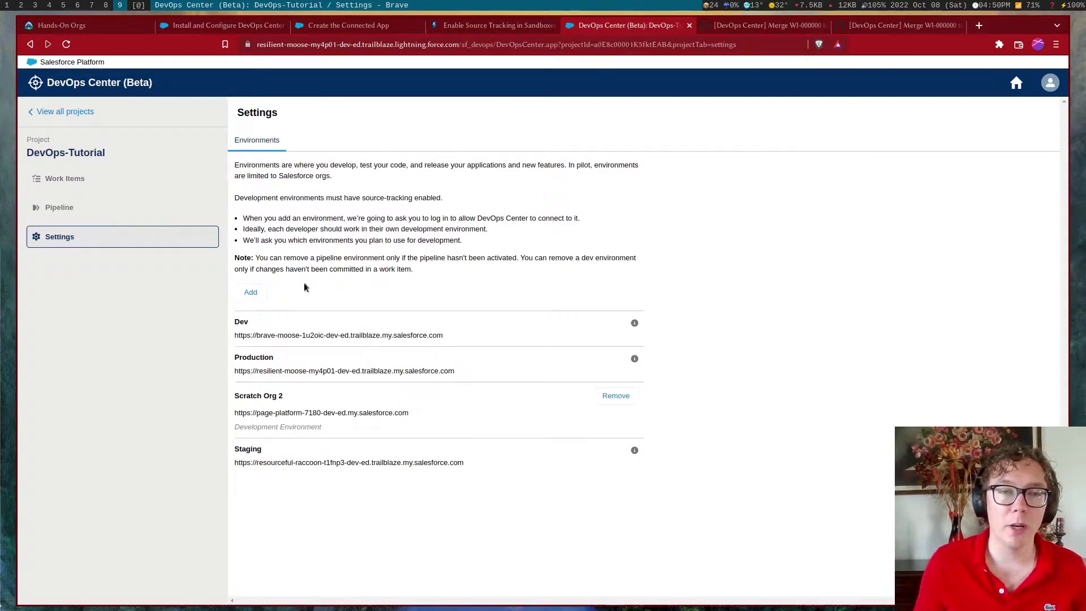
{"action": "left_click", "coordinate": [88, 213]}
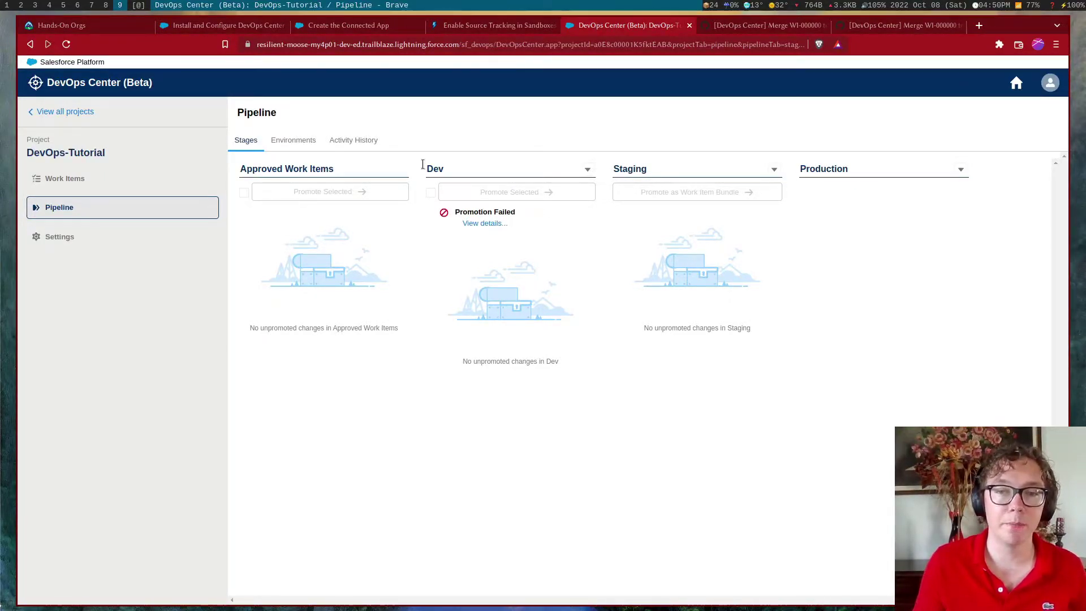
{"action": "left_click", "coordinate": [306, 145]}
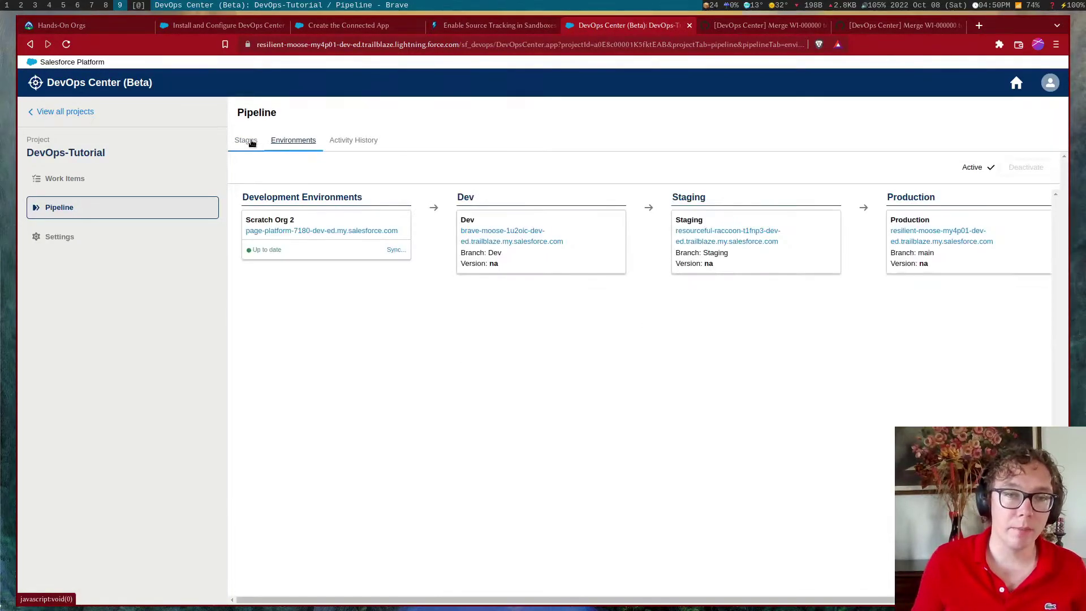
{"action": "left_click_drag", "start_coordinate": [374, 601], "coordinate": [394, 603]}
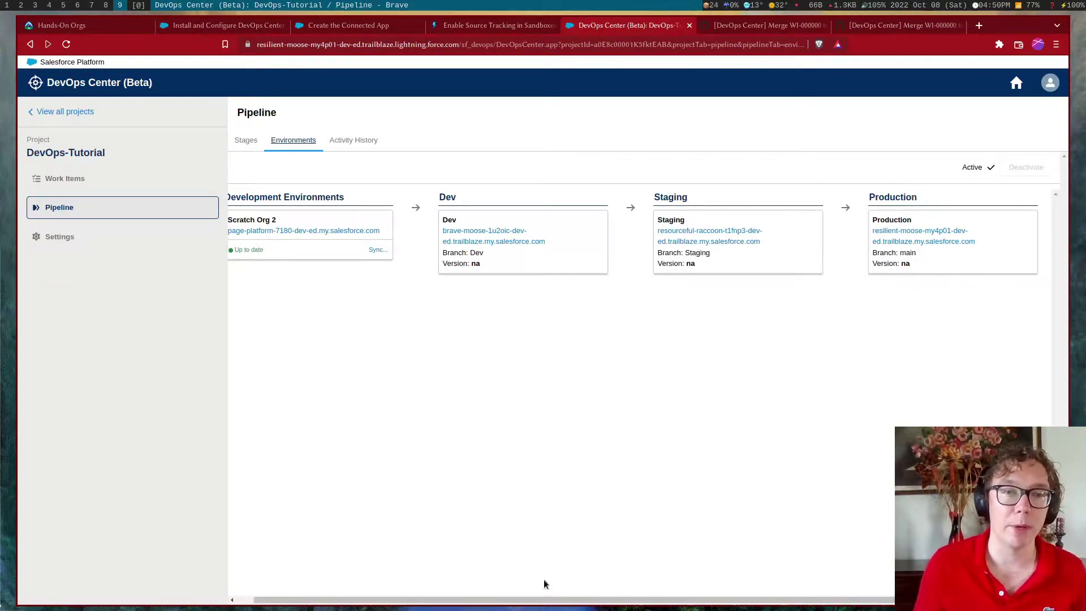
{"action": "left_click_drag", "start_coordinate": [470, 600], "coordinate": [424, 591]}
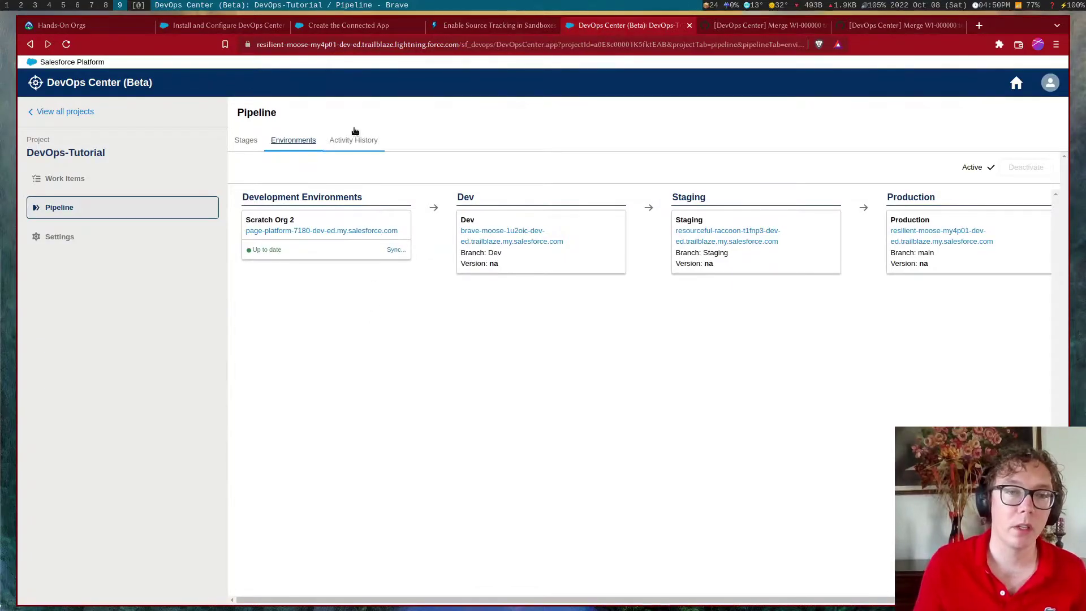
Create a new work item with the subject 'Initial Commit', correcting the misspelled 'Inital'
{"action": "left_click", "coordinate": [102, 184]}
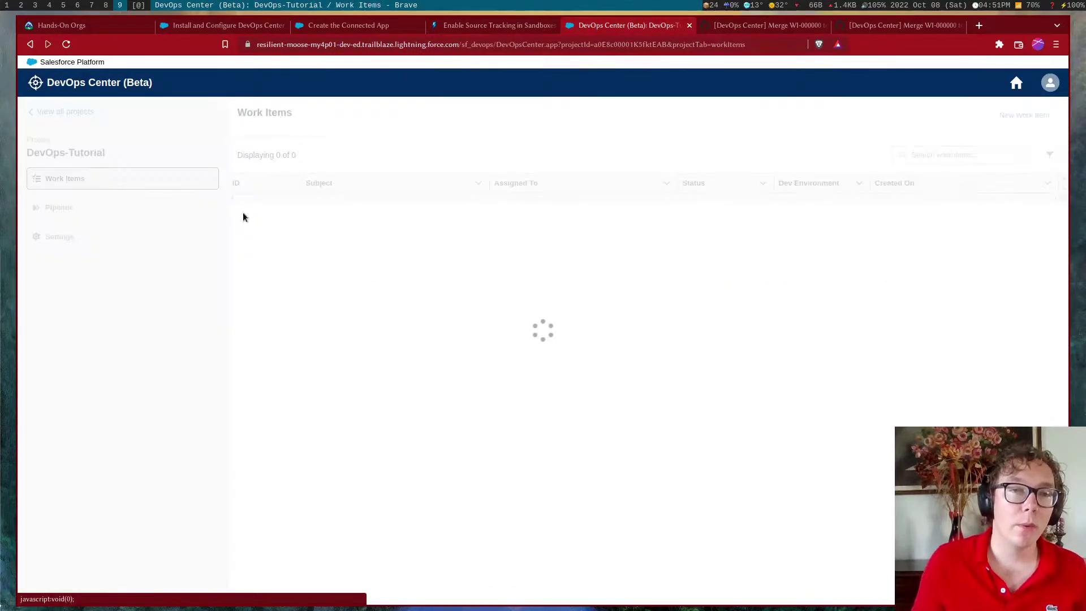
{"action": "left_click", "coordinate": [1022, 114]}
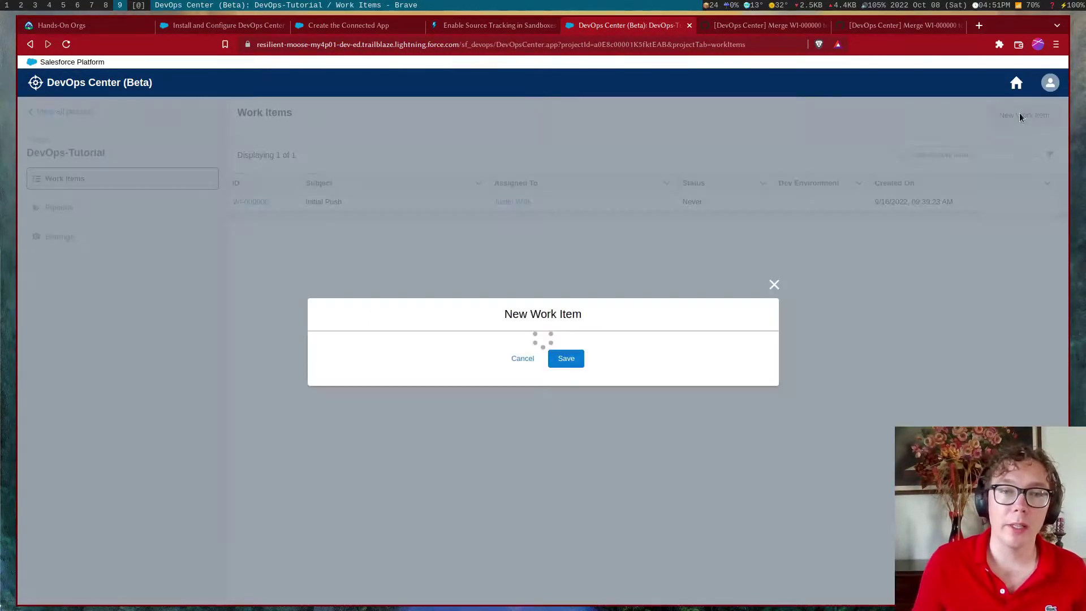
{"action": "left_click", "coordinate": [463, 272]}
{"action": "type", "text": "In"}
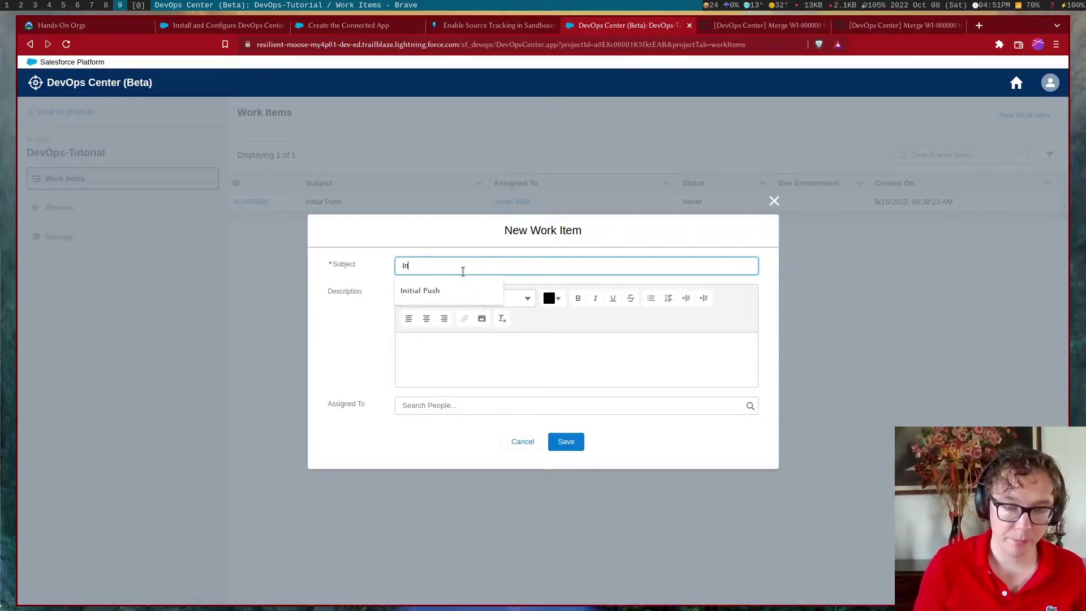
{"action": "type", "text": "ital Commit"}
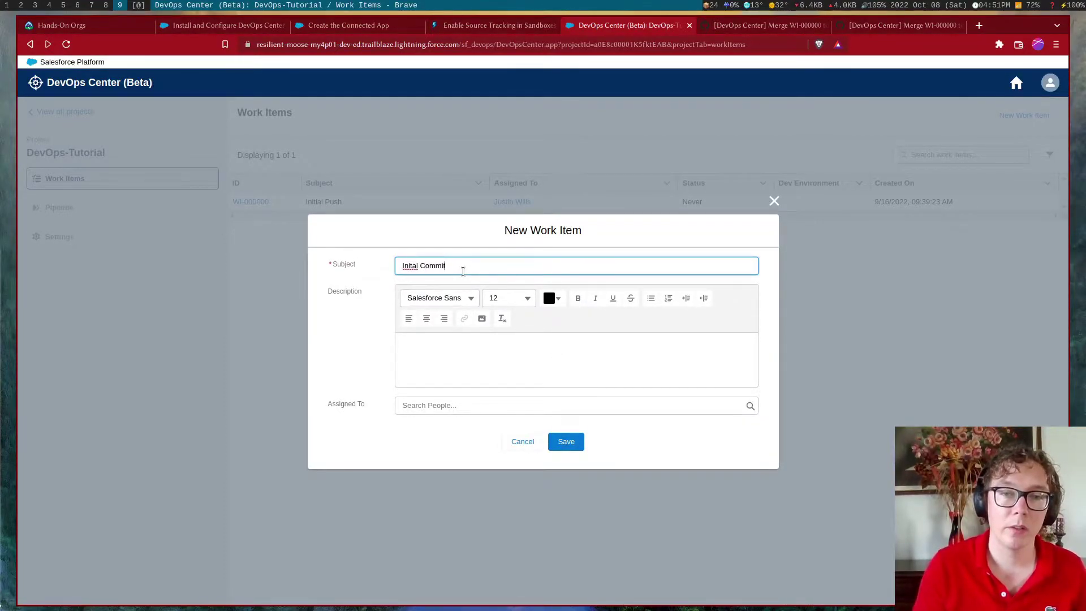
{"action": "right_click", "coordinate": [413, 269]}
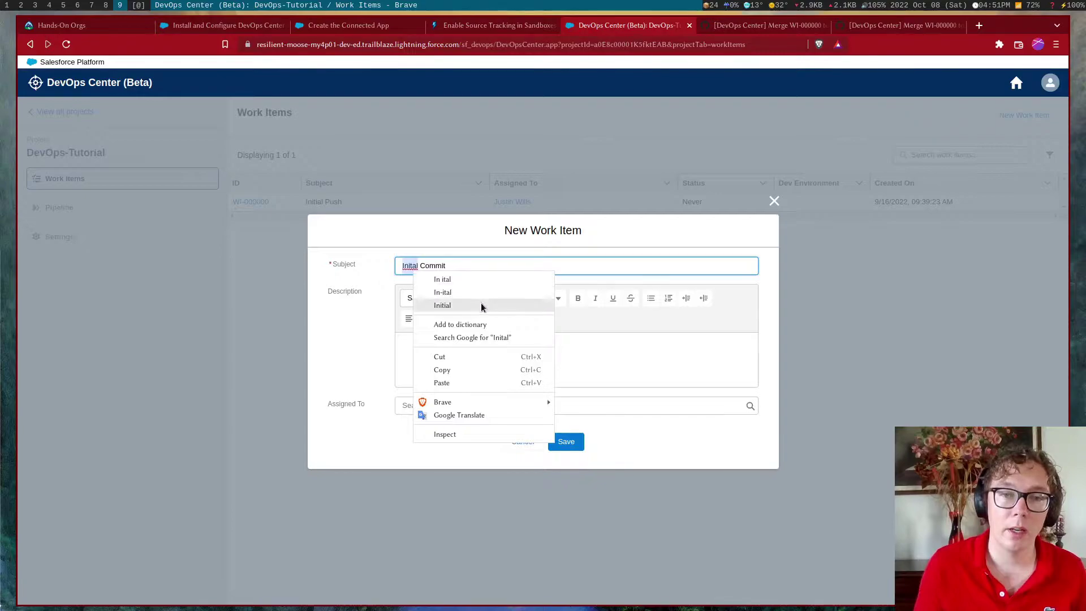
{"action": "left_click", "coordinate": [443, 305]}
{"action": "left_click", "coordinate": [566, 441]}
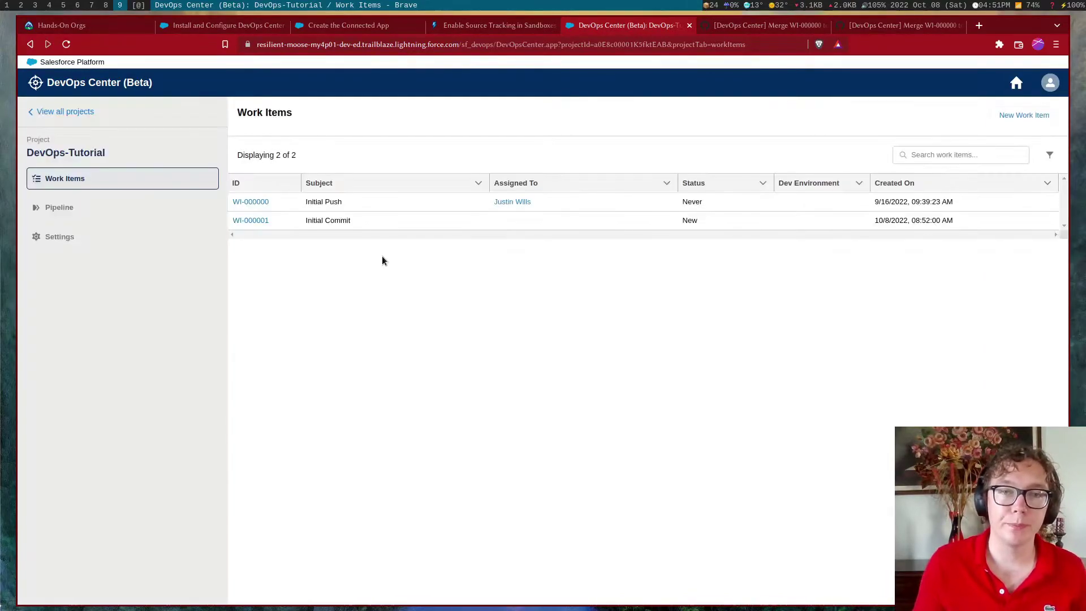
Open WI-000001 and select Scratch Org 2 as its development environment
{"action": "left_click", "coordinate": [261, 222]}
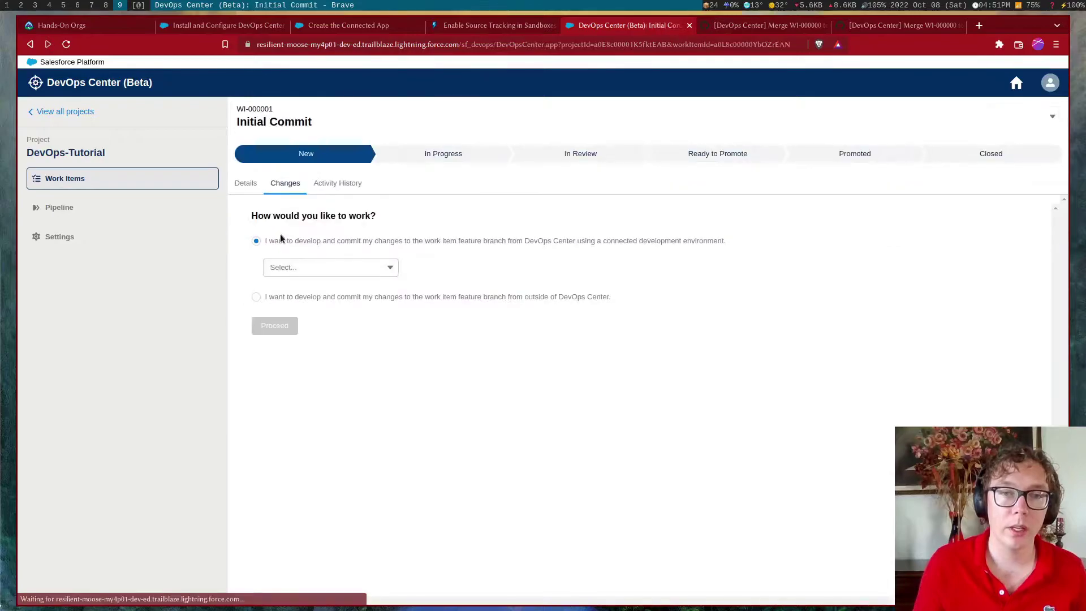
{"action": "left_click", "coordinate": [341, 275]}
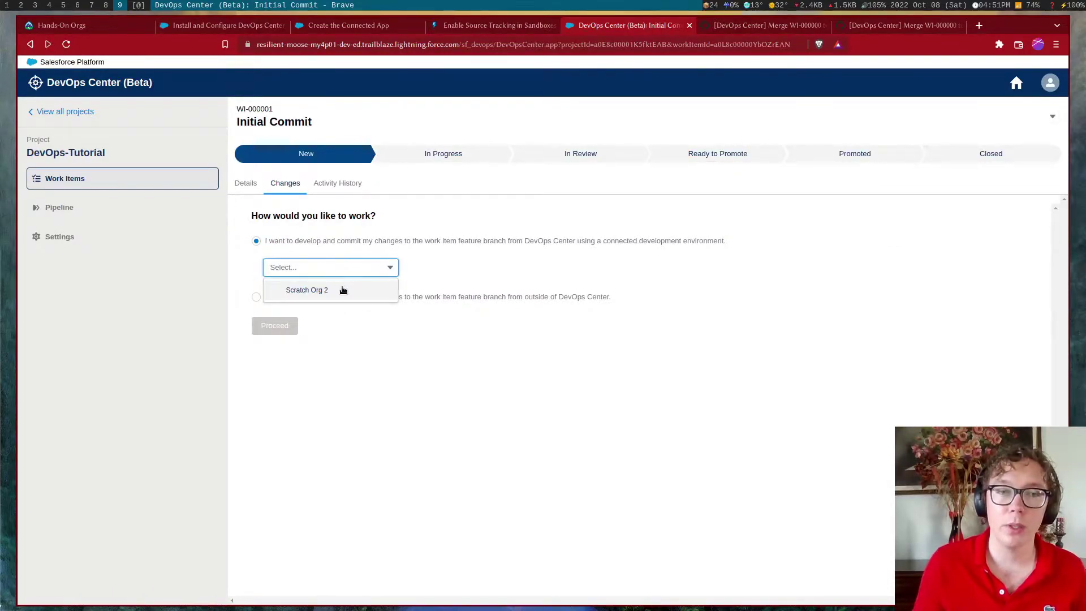
{"action": "left_click", "coordinate": [343, 290]}
Commit ExampleClass to branch WI-000001 with comment 'Initial Commit' and create the review
{"action": "left_click", "coordinate": [286, 332]}
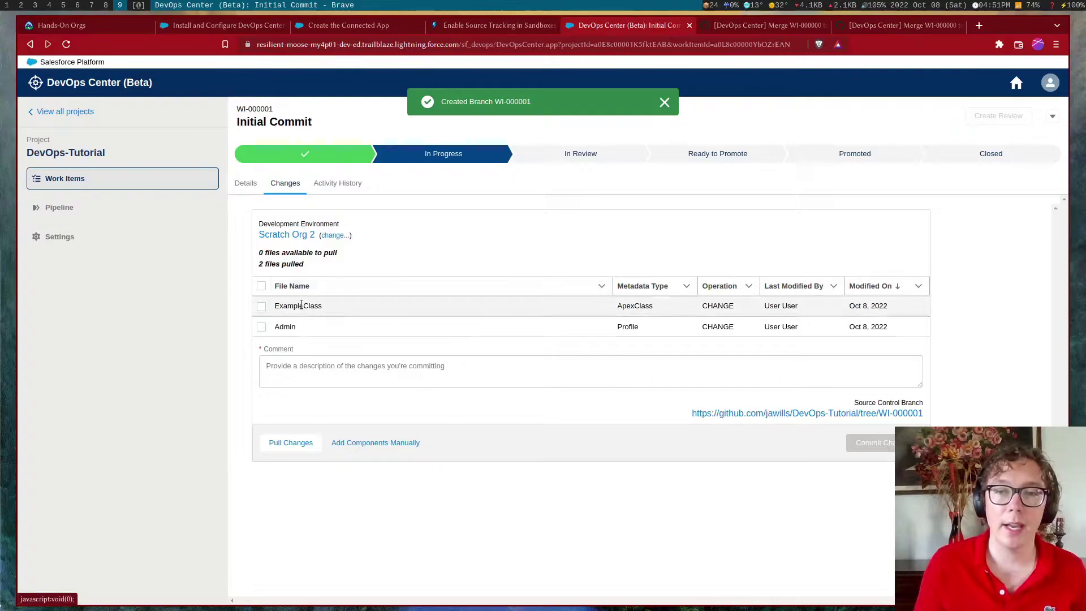
{"action": "left_click", "coordinate": [261, 306]}
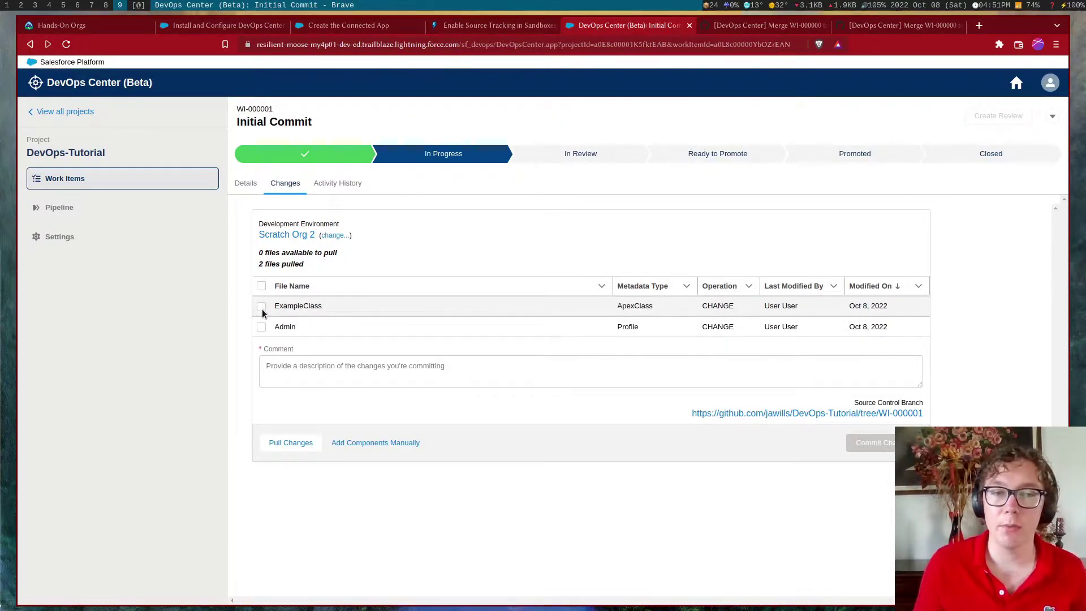
{"action": "left_click", "coordinate": [399, 376]}
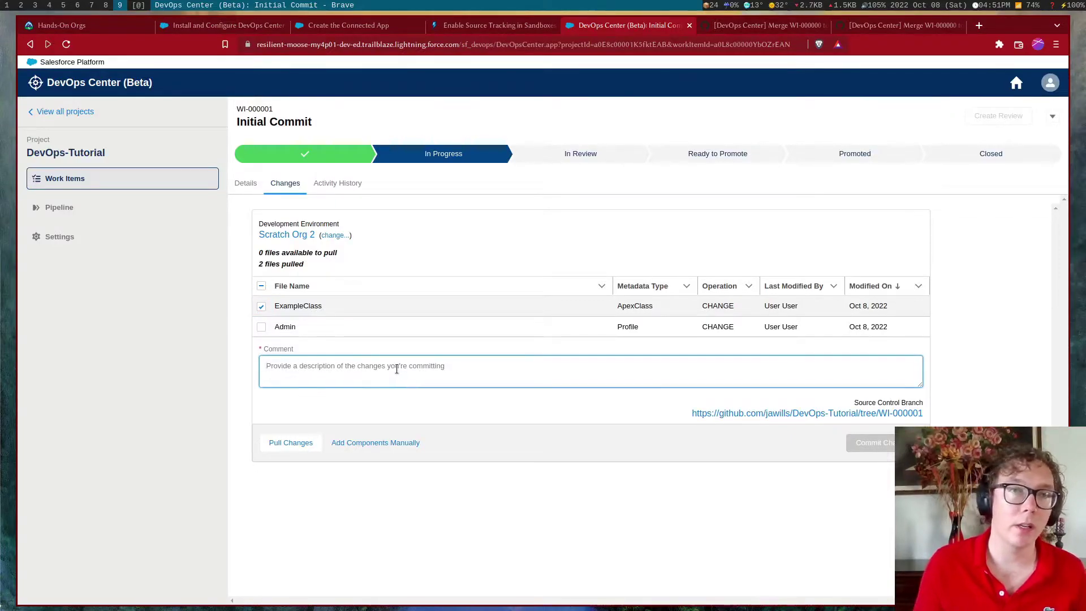
{"action": "type", "text": "Initial Commit"}
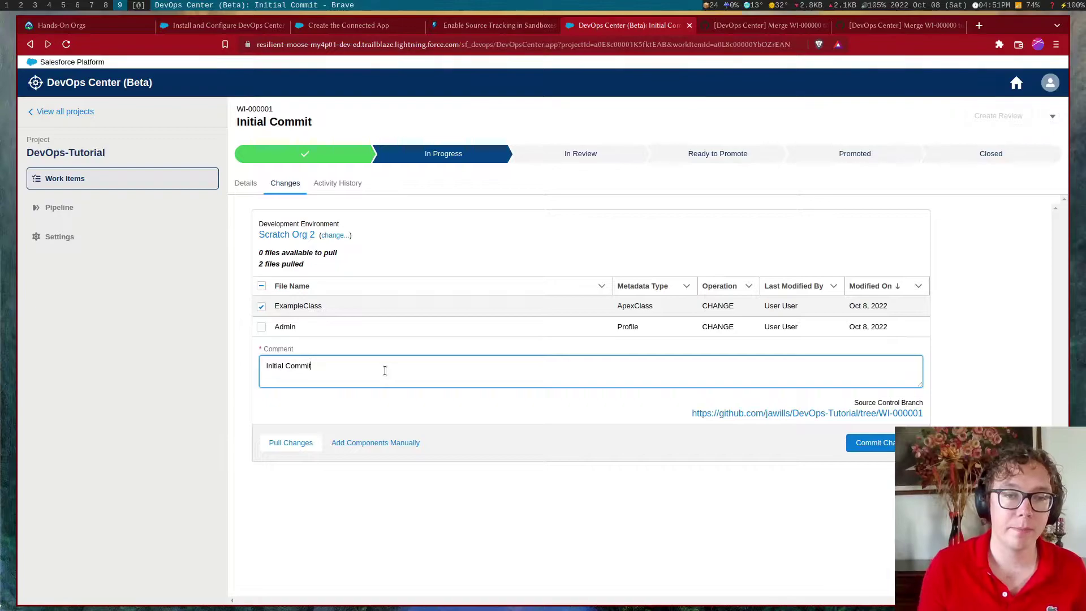
{"action": "left_click", "coordinate": [850, 444]}
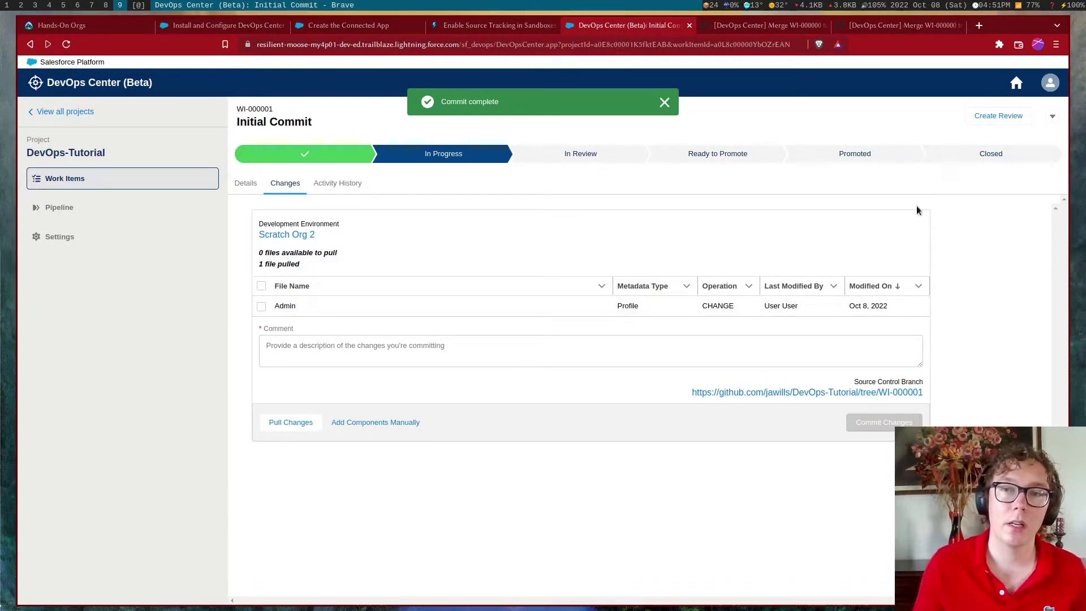
{"action": "left_click", "coordinate": [998, 118]}
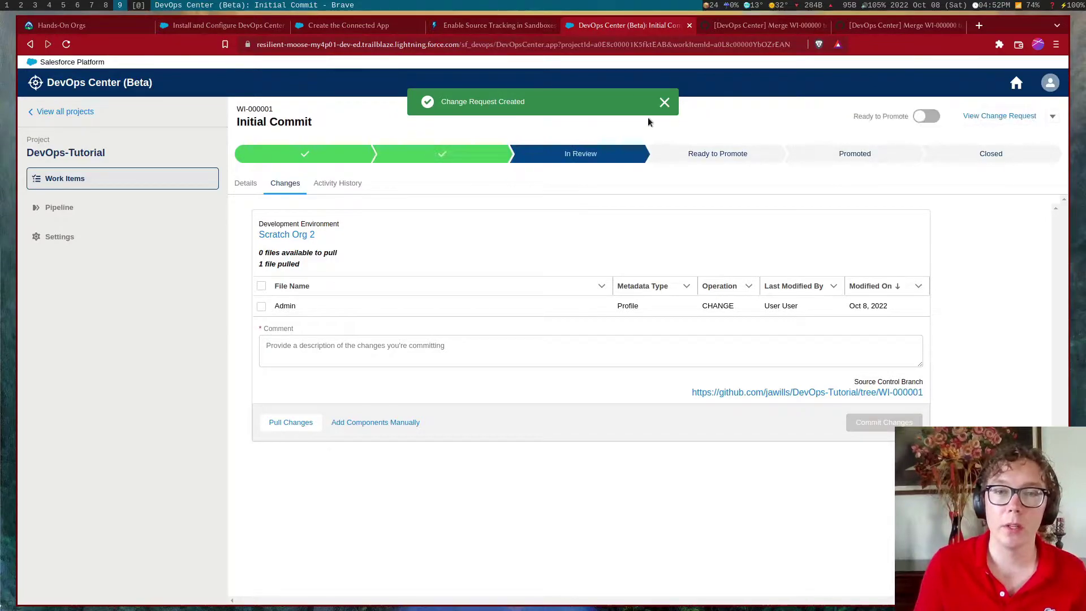
Review pull request #2's commits and changed files ExampleClass.cls and its meta XML on GitHub
{"action": "left_click", "coordinate": [977, 121]}
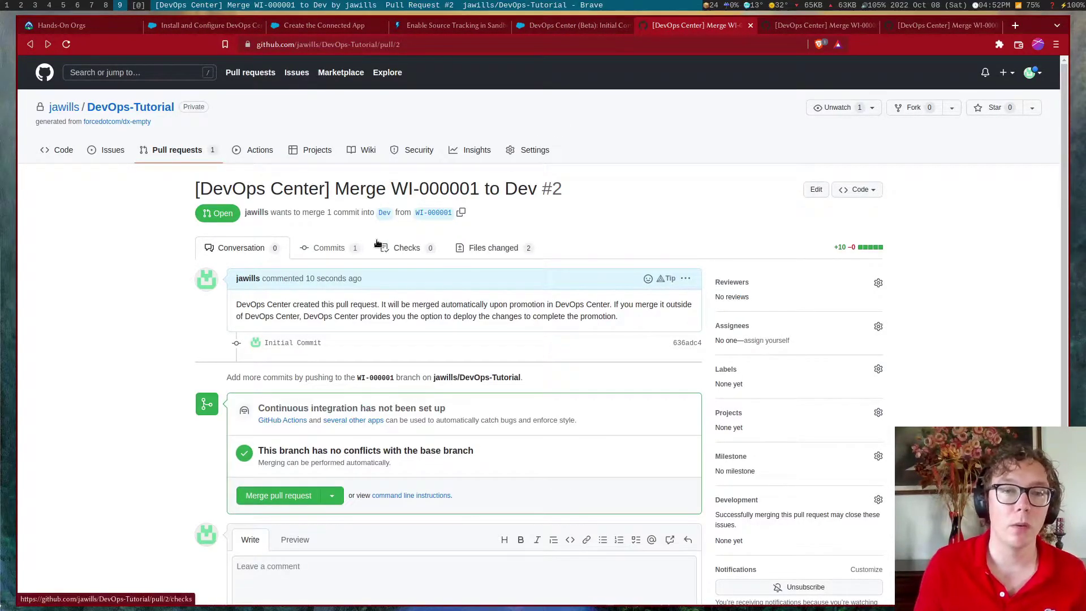
{"action": "left_click", "coordinate": [342, 248]}
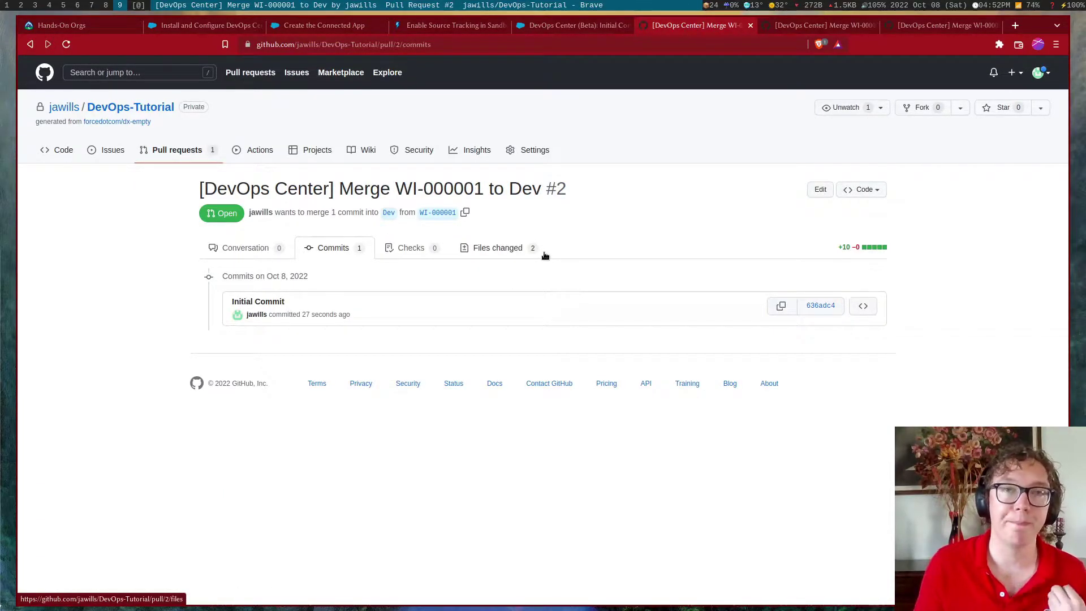
{"action": "left_click", "coordinate": [525, 249]}
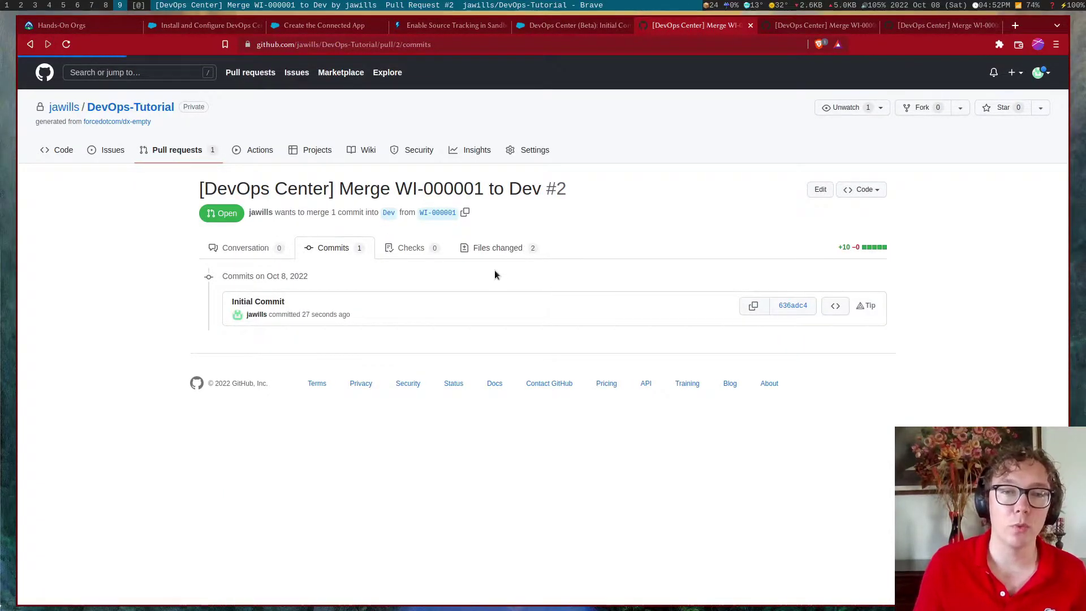
{"action": "scroll", "coordinate": [383, 303], "scroll_direction": "down", "scroll_amount": 2}
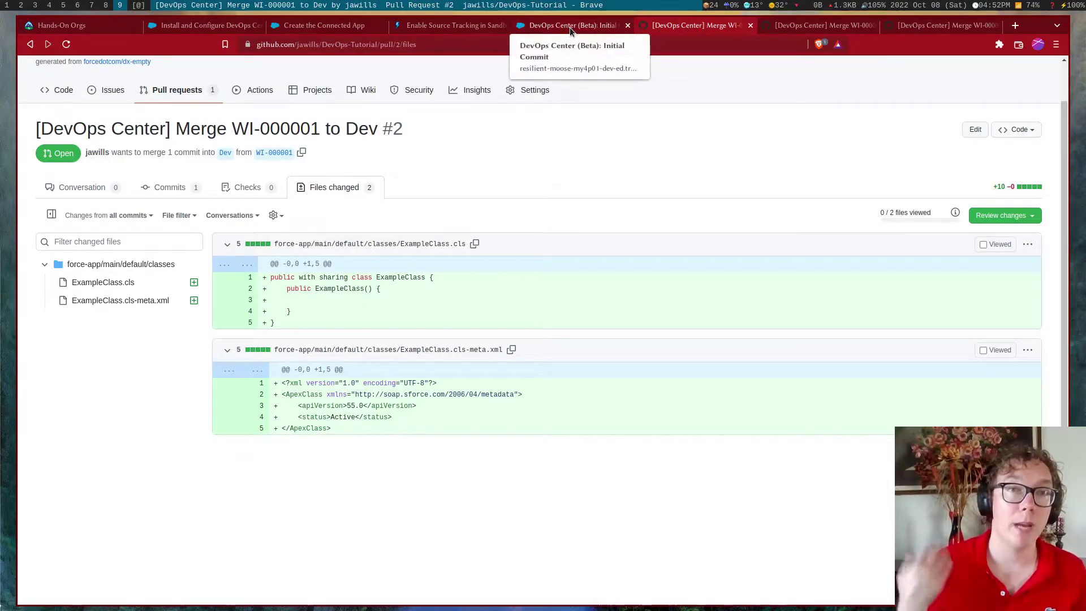
Mark WI-000001 ready to promote and select it under Approved Work Items in the pipeline
{"action": "left_click", "coordinate": [540, 30]}
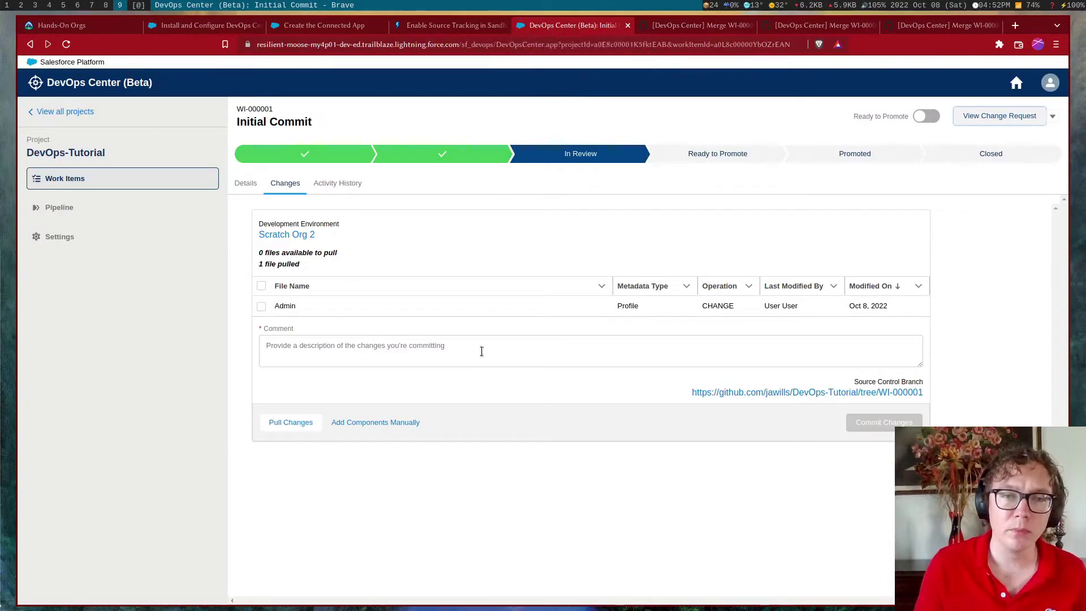
{"action": "left_click", "coordinate": [925, 116]}
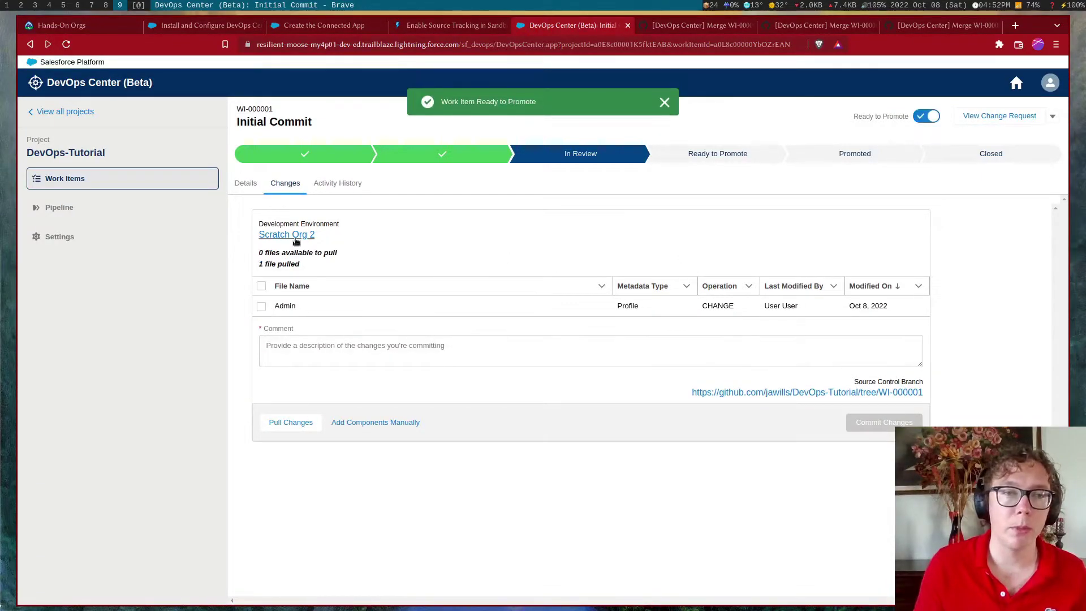
{"action": "left_click", "coordinate": [142, 216]}
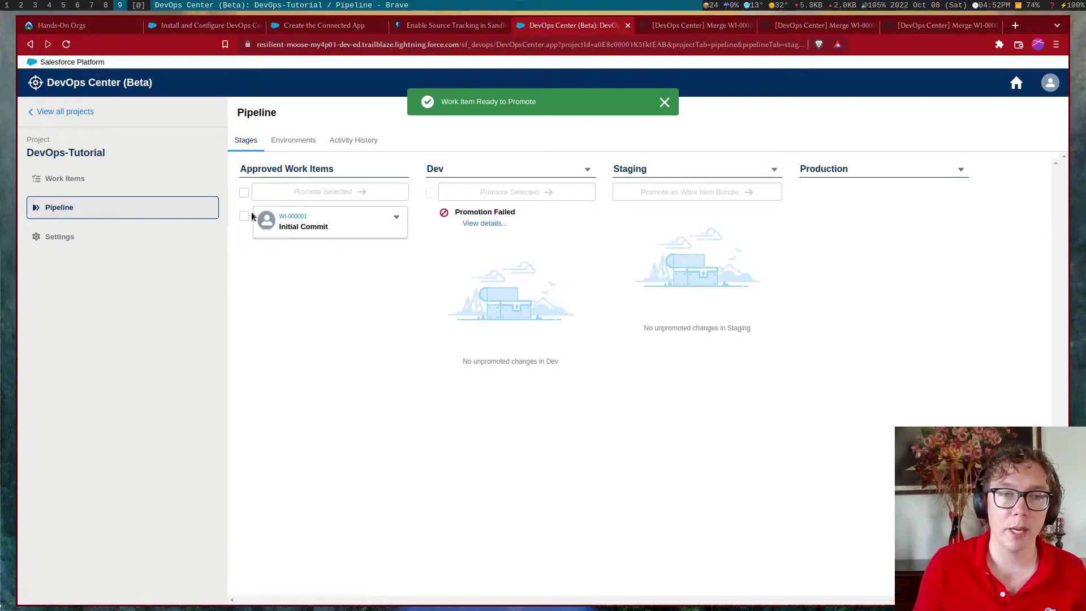
{"action": "left_click", "coordinate": [124, 183]}
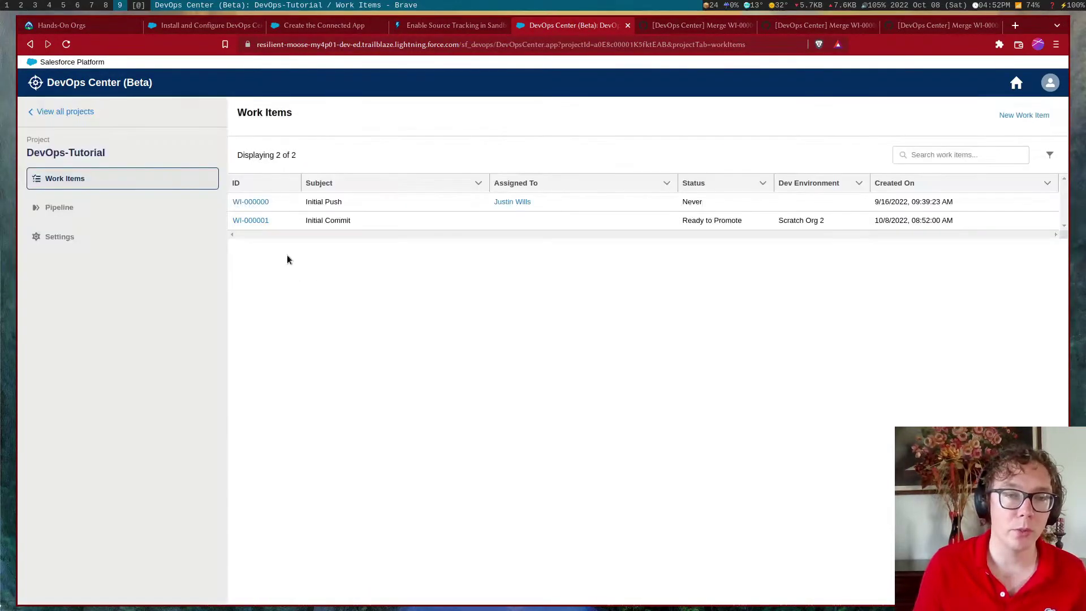
{"action": "left_click", "coordinate": [253, 220]}
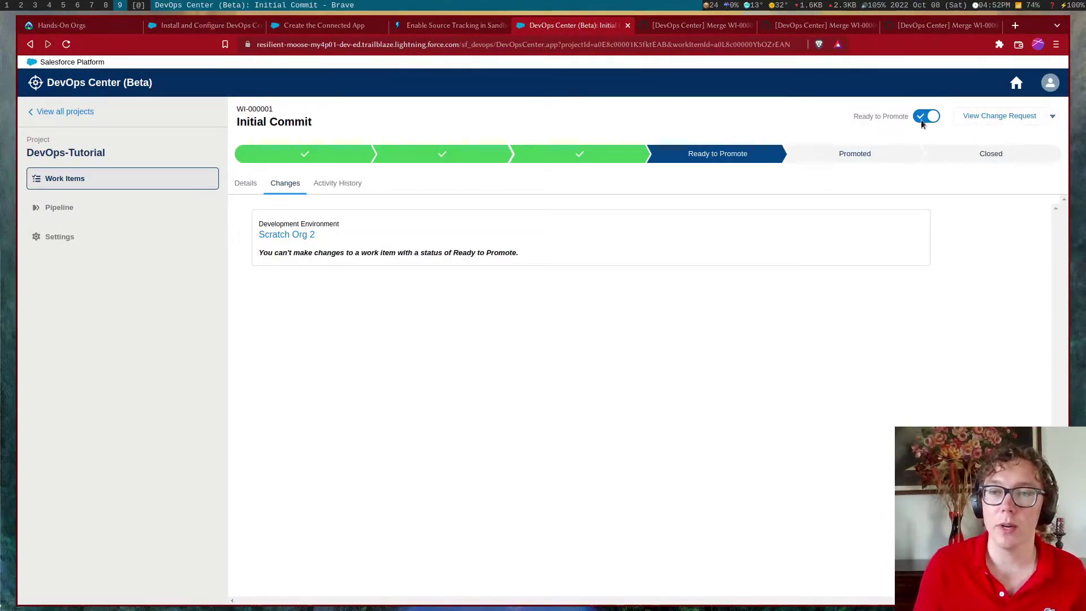
{"action": "left_click", "coordinate": [1052, 116]}
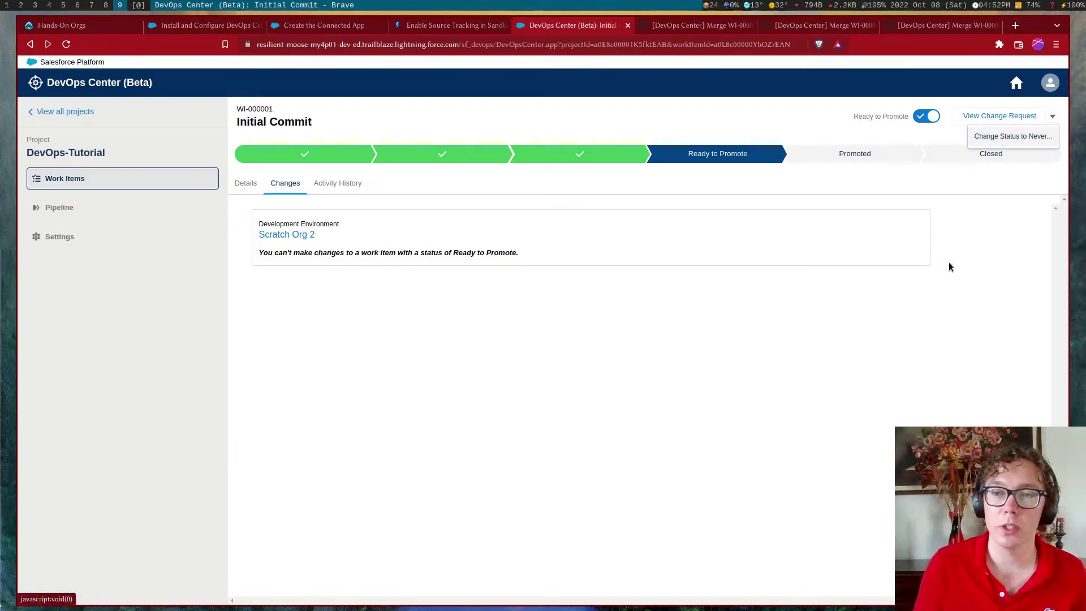
{"action": "left_click", "coordinate": [157, 205]}
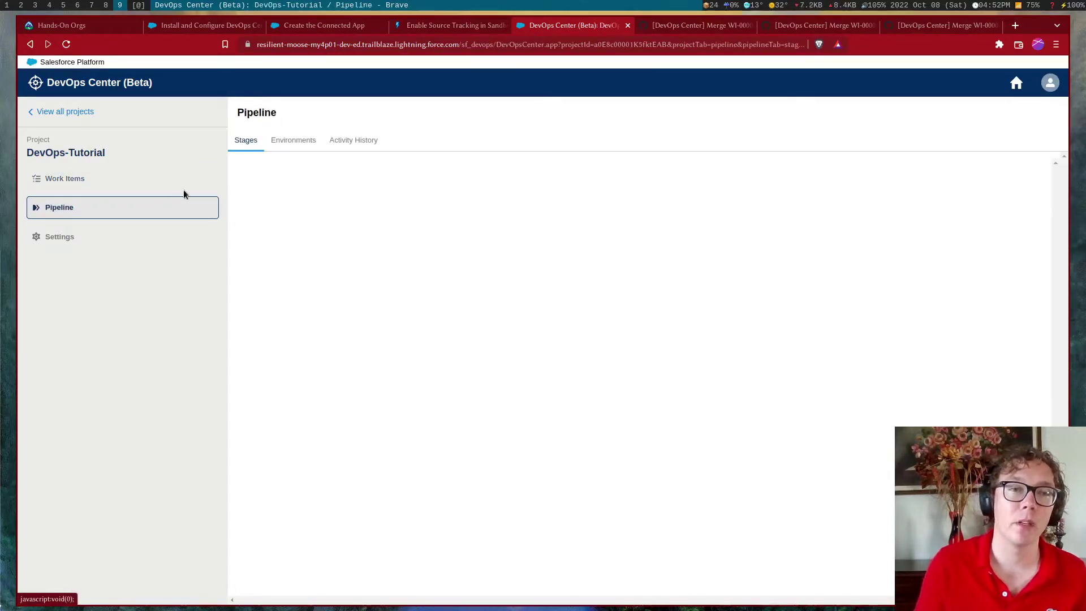
{"action": "left_click", "coordinate": [244, 193]}
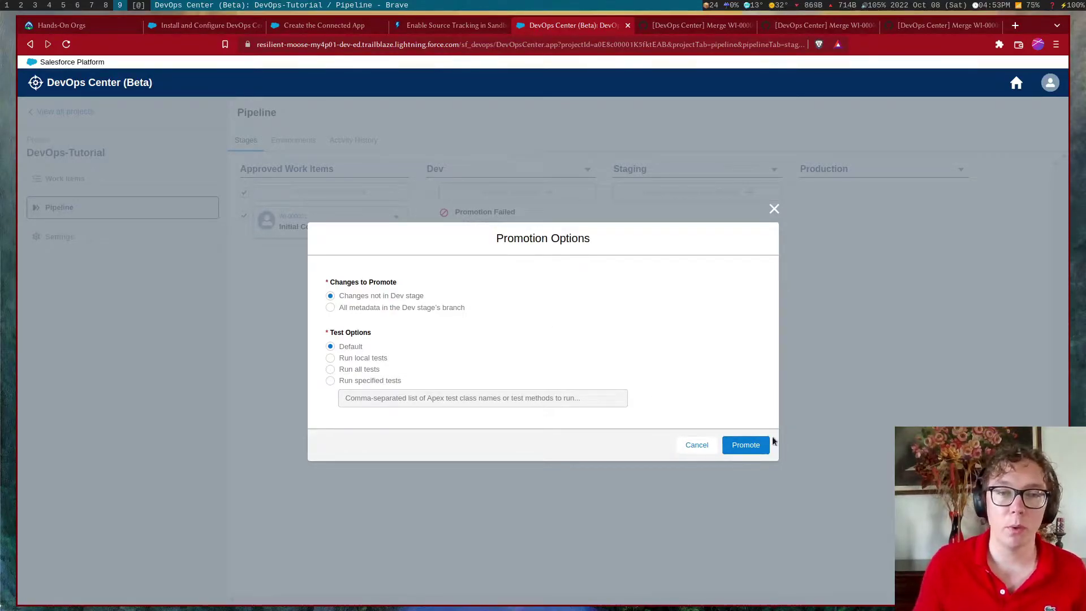
Promote WI-000001 into Dev, then select it for promotion toward Staging and proceed to login
{"action": "left_click", "coordinate": [760, 445]}
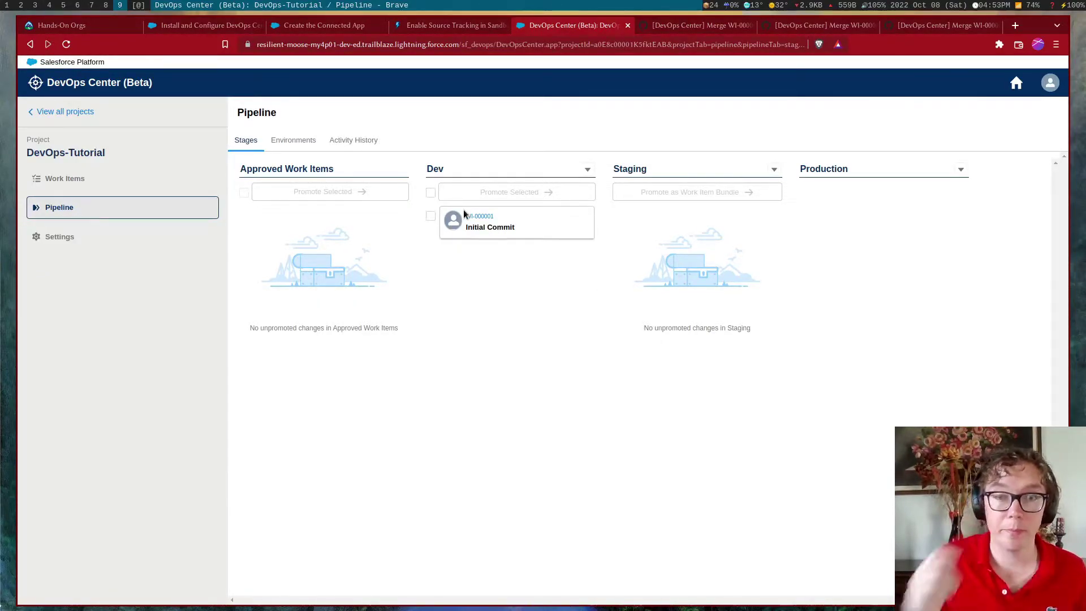
{"action": "left_click", "coordinate": [430, 192]}
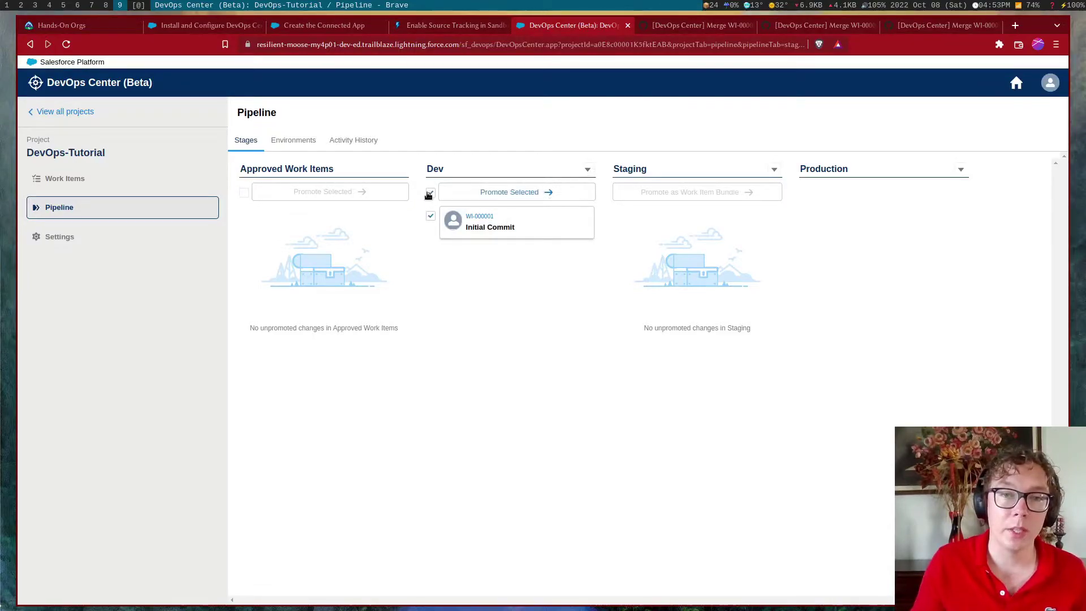
{"action": "left_click", "coordinate": [497, 193]}
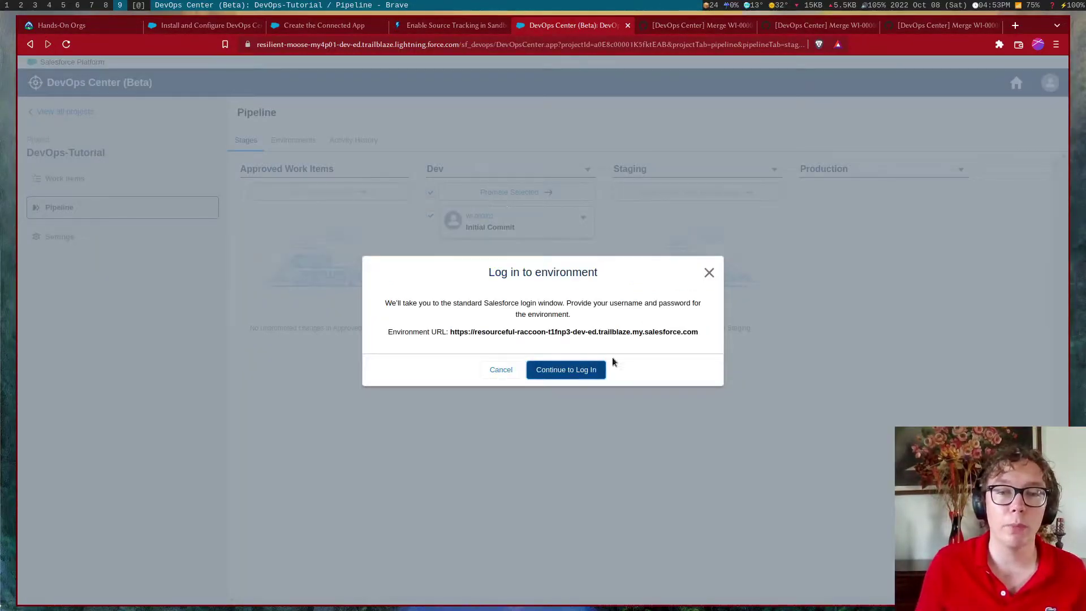
{"action": "left_click", "coordinate": [565, 376]}
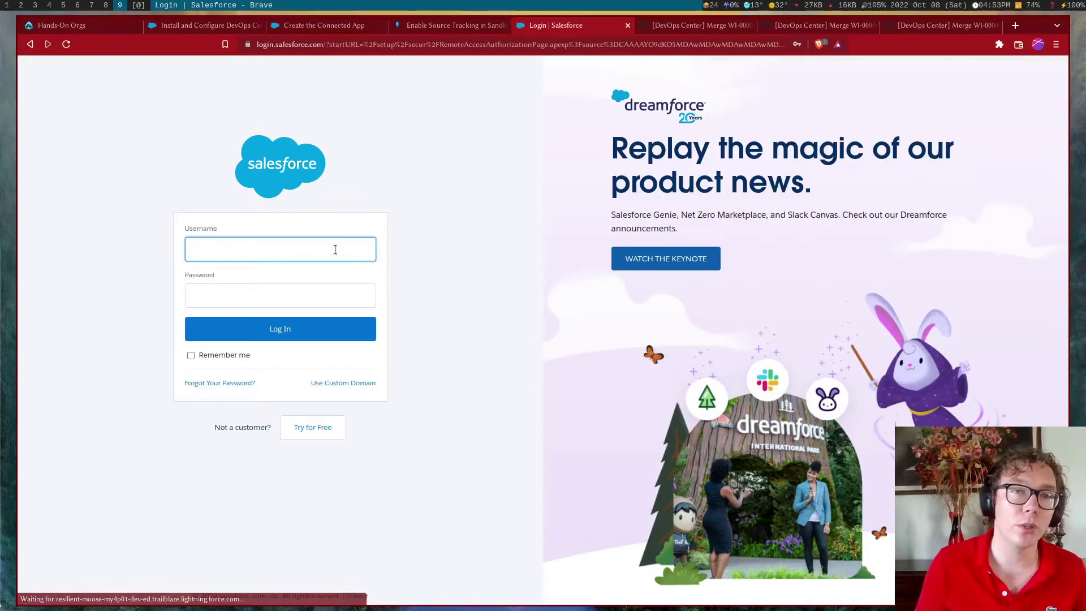
Log in to the Staging org using the saved autofilled credentials
{"action": "left_click", "coordinate": [328, 245]}
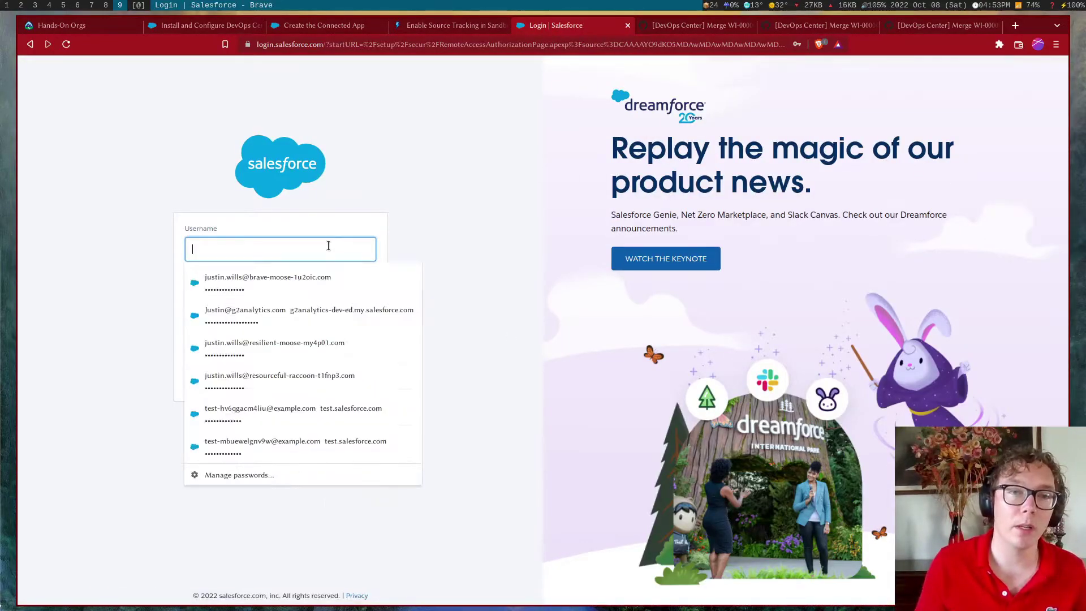
{"action": "left_click", "coordinate": [327, 374]}
{"action": "left_click", "coordinate": [339, 328]}
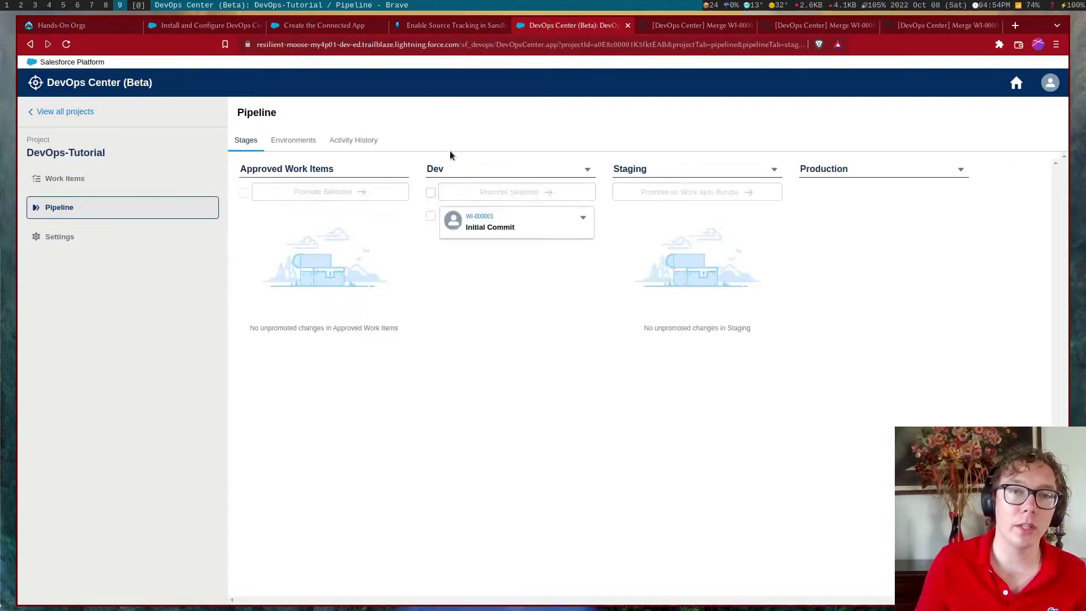
Promote WI-000001 from Dev into Staging with 'Changes not in Staging stage' and Default tests
{"action": "left_click", "coordinate": [431, 193]}
{"action": "left_click", "coordinate": [475, 197]}
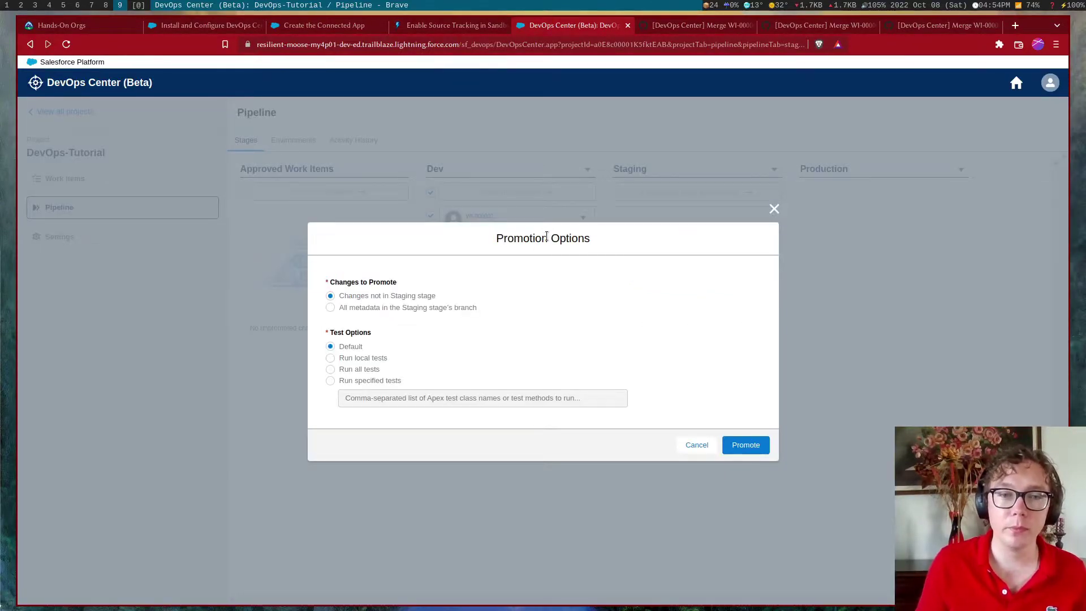
{"action": "left_click", "coordinate": [746, 447]}
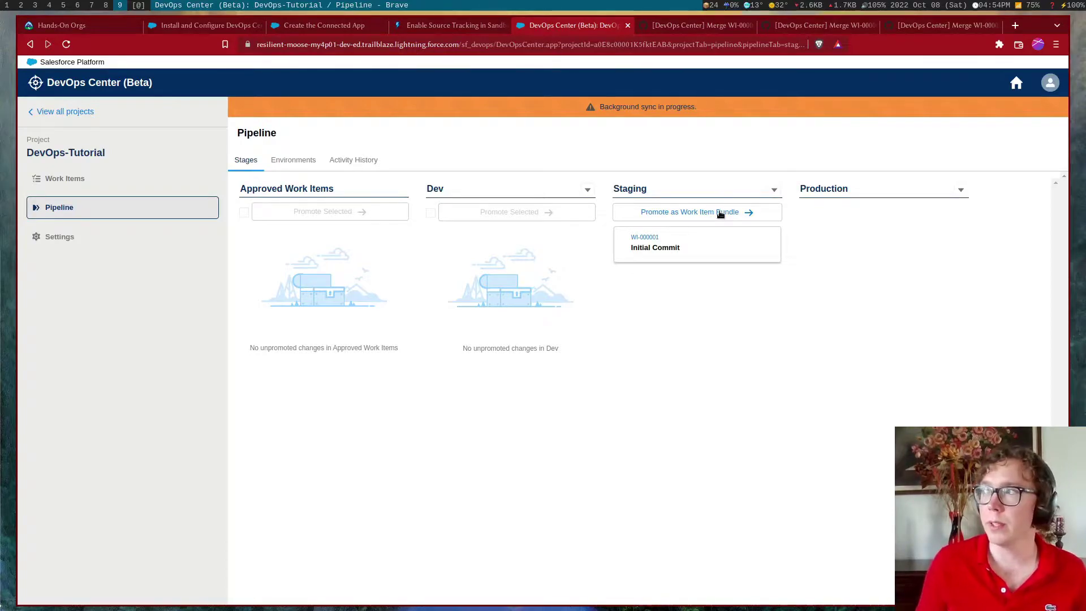
{"action": "left_click", "coordinate": [698, 215]}
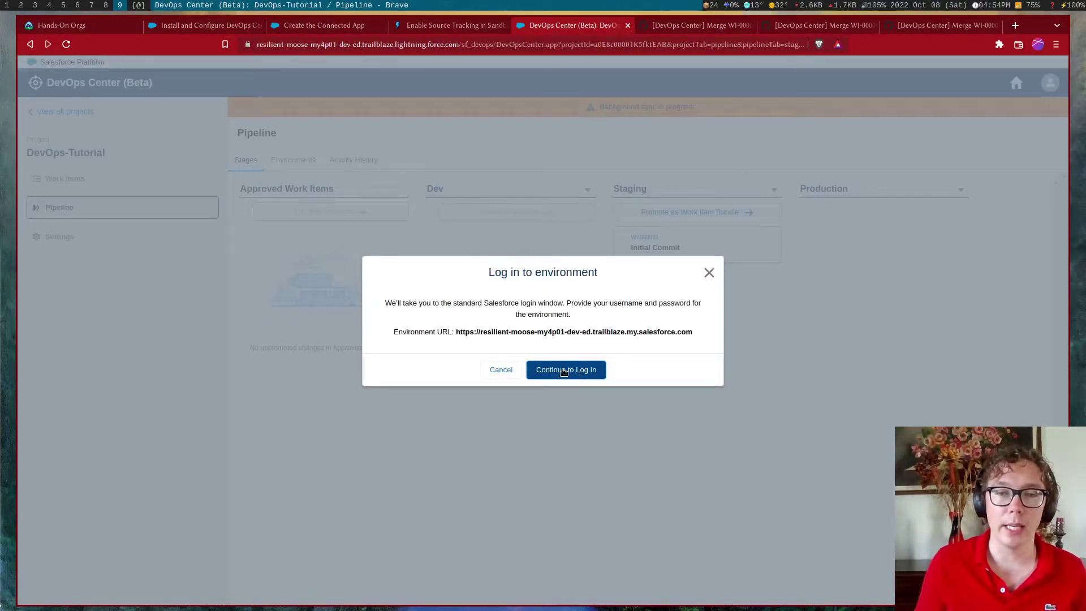
Log in to the Production org with saved credentials and promote the Staging work item bundle
{"action": "left_click", "coordinate": [574, 372]}
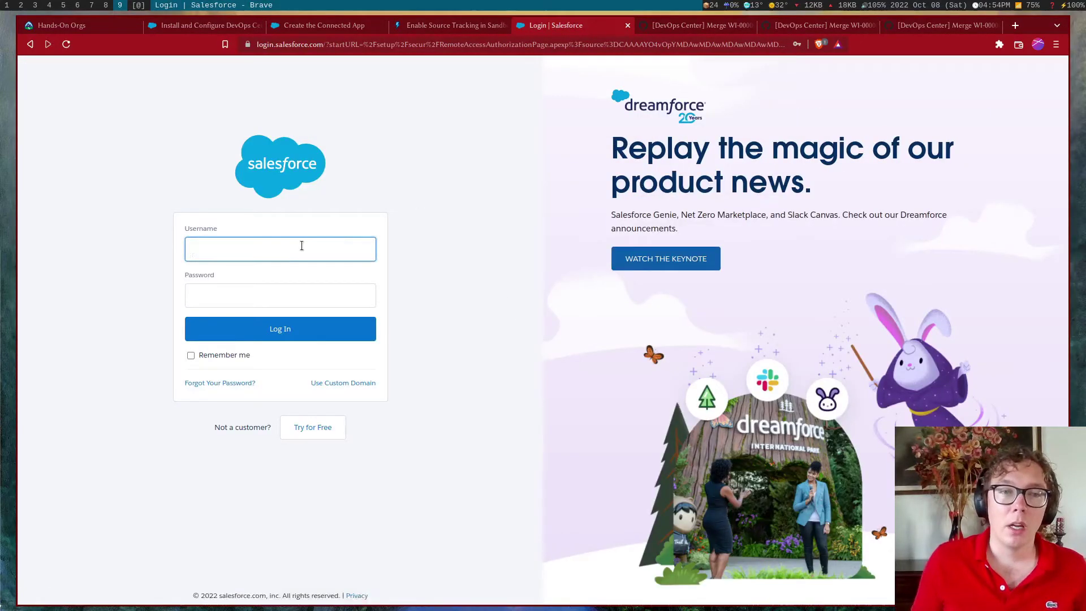
{"action": "left_click", "coordinate": [294, 243]}
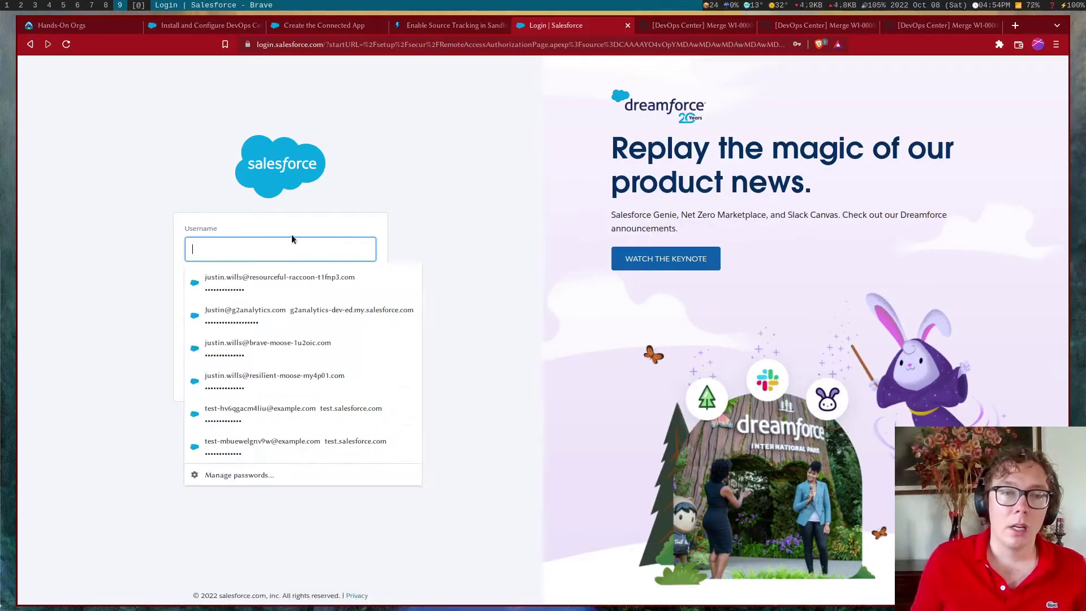
{"action": "left_click", "coordinate": [315, 380]}
{"action": "left_click", "coordinate": [280, 329]}
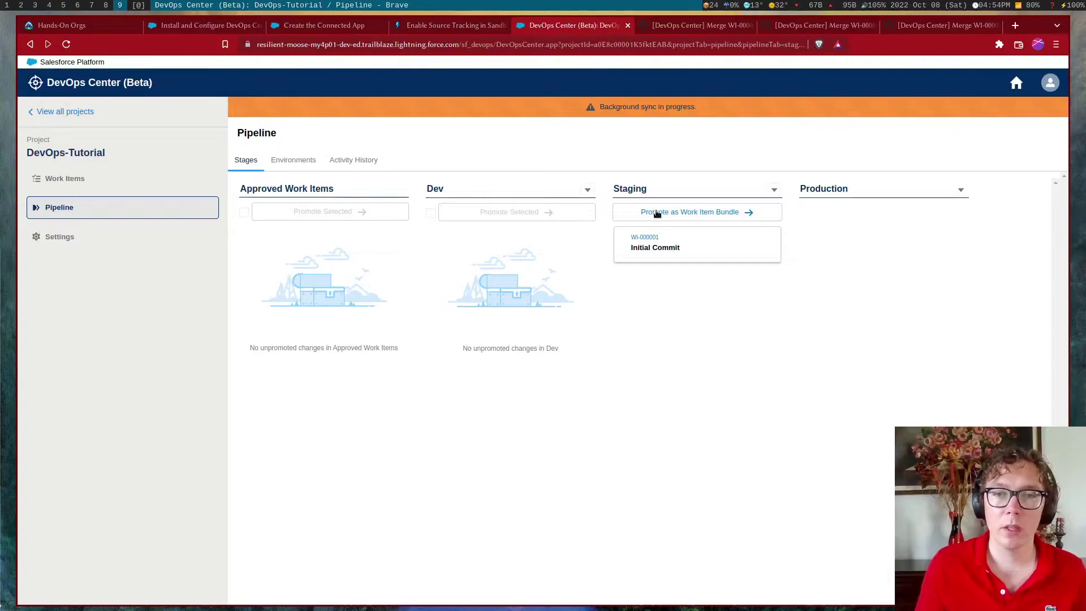
{"action": "left_click", "coordinate": [656, 213]}
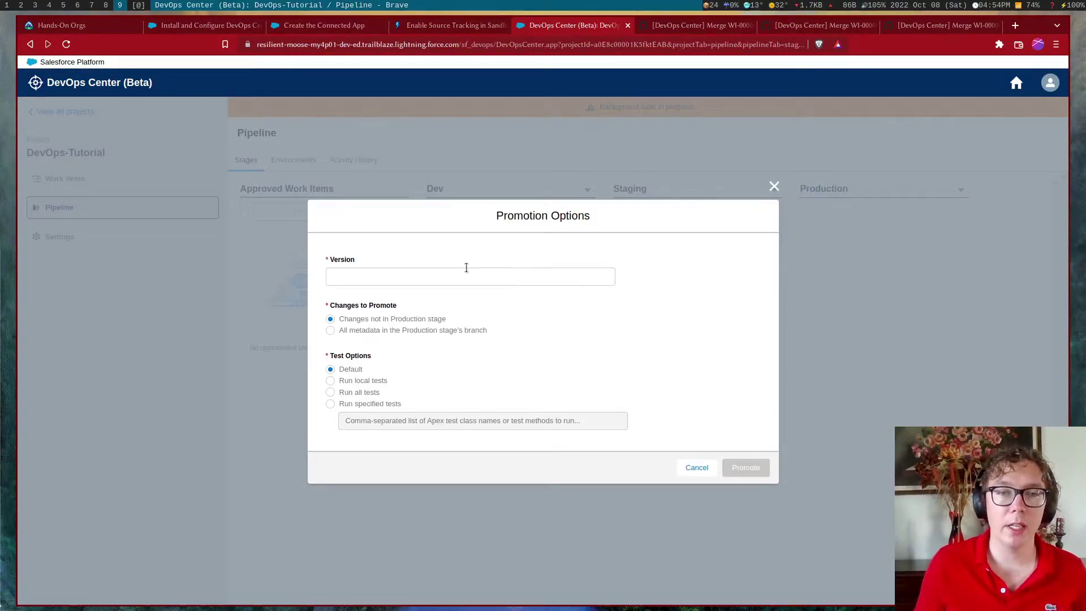
Promote the work item to Production as version 'Initial Commit', keeping the default options
{"action": "left_click", "coordinate": [461, 271]}
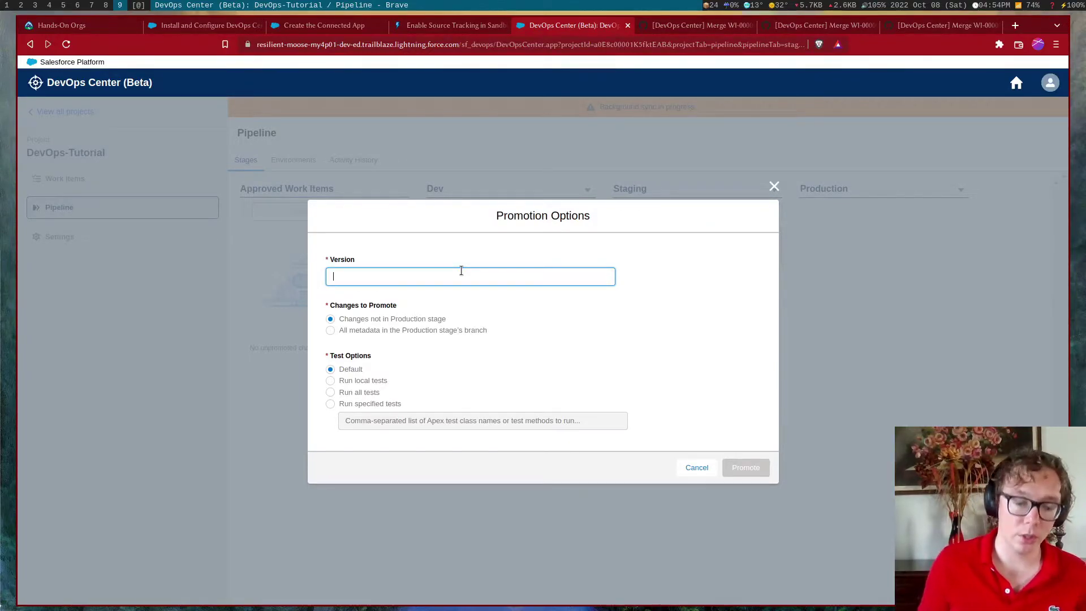
{"action": "type", "text": "Init"}
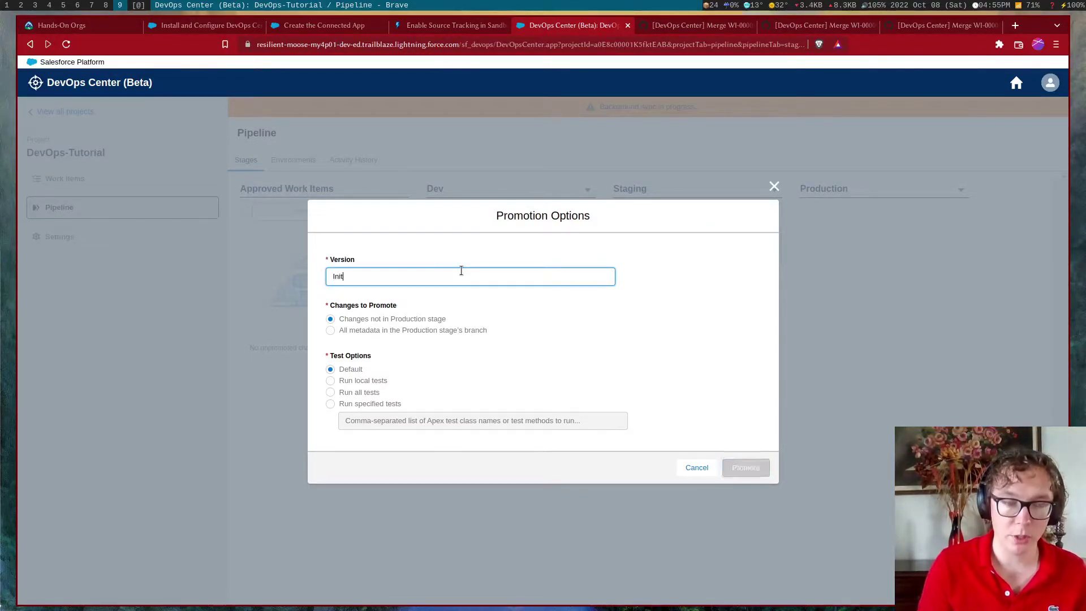
{"action": "type", "text": "ial Commit"}
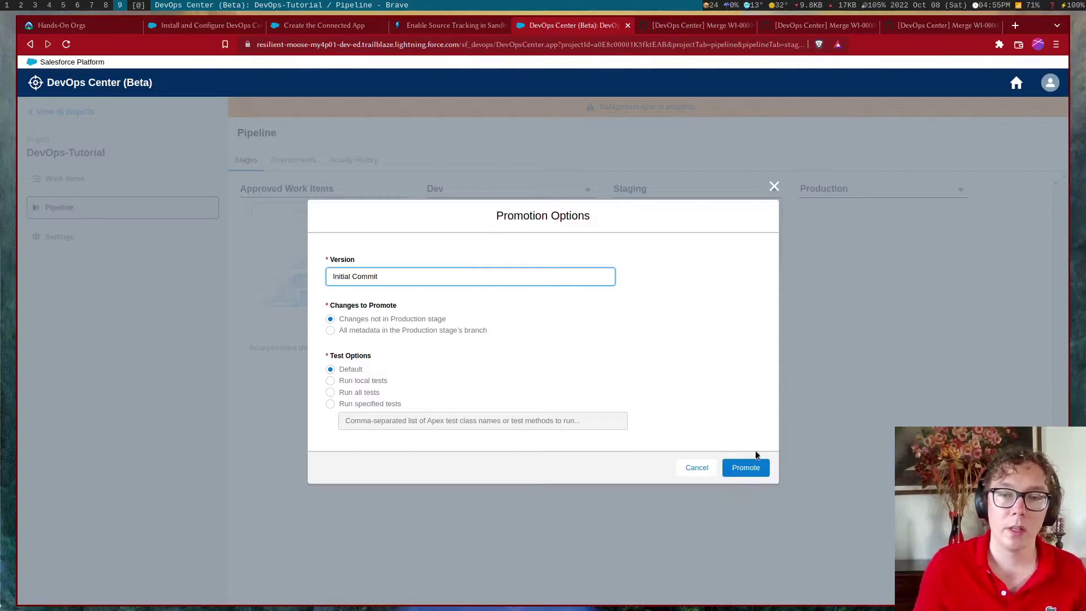
{"action": "left_click", "coordinate": [749, 469]}
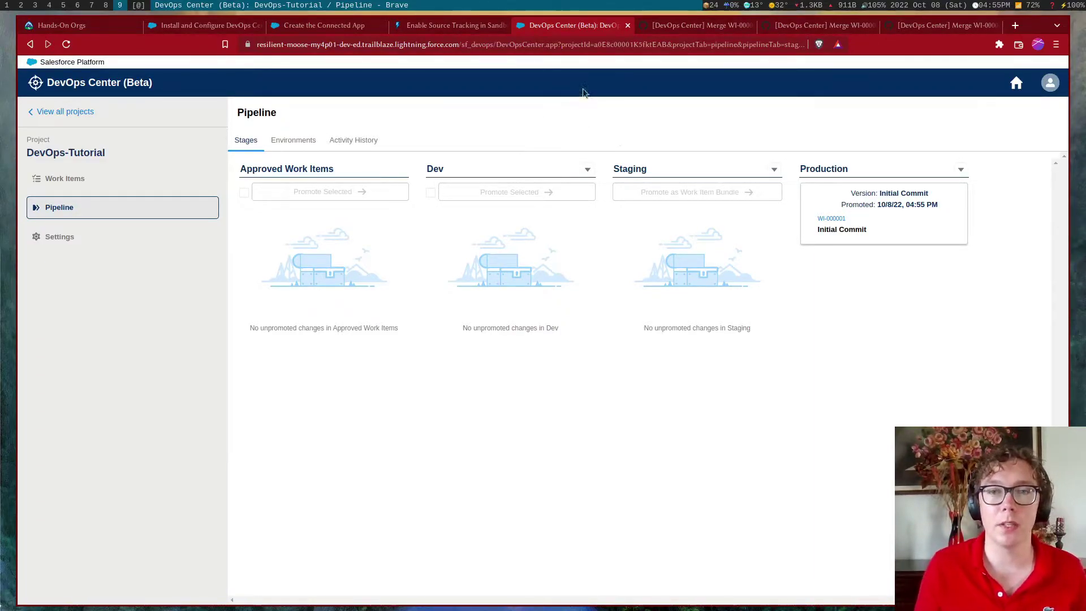
Close both GitHub merge pull request tabs, restoring the DevOps Center tab closed by mistake
{"action": "left_click", "coordinate": [689, 19]}
{"action": "key", "text": "ctrl+w"}
{"action": "key", "text": "ctrl+w"}
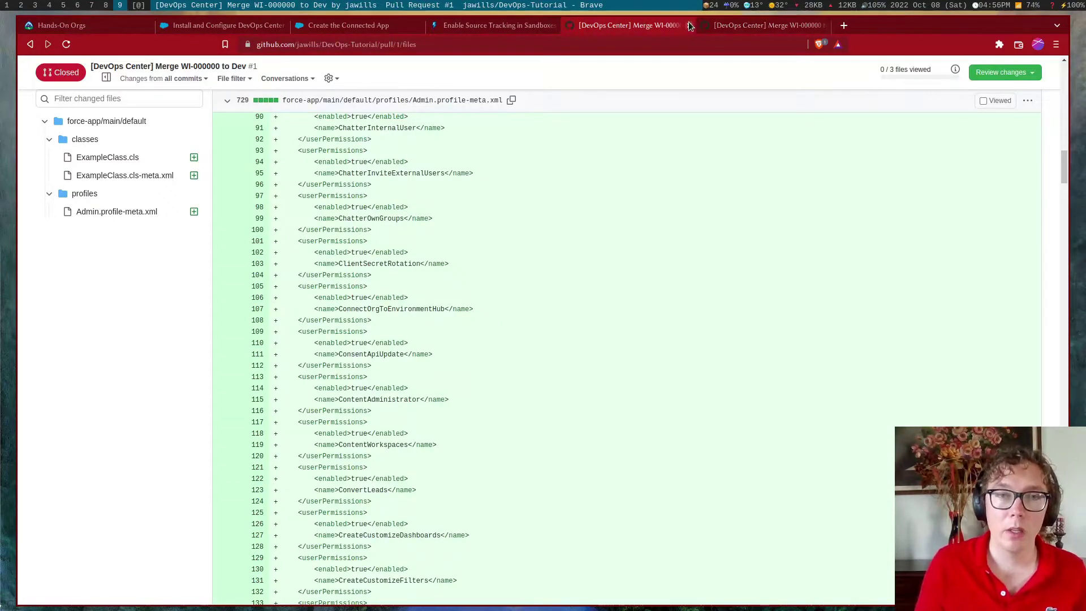
{"action": "key", "text": "ctrl+shift+t"}
{"action": "left_click", "coordinate": [742, 24]}
{"action": "key", "text": "ctrl+w"}
{"action": "key", "text": "ctrl+w"}
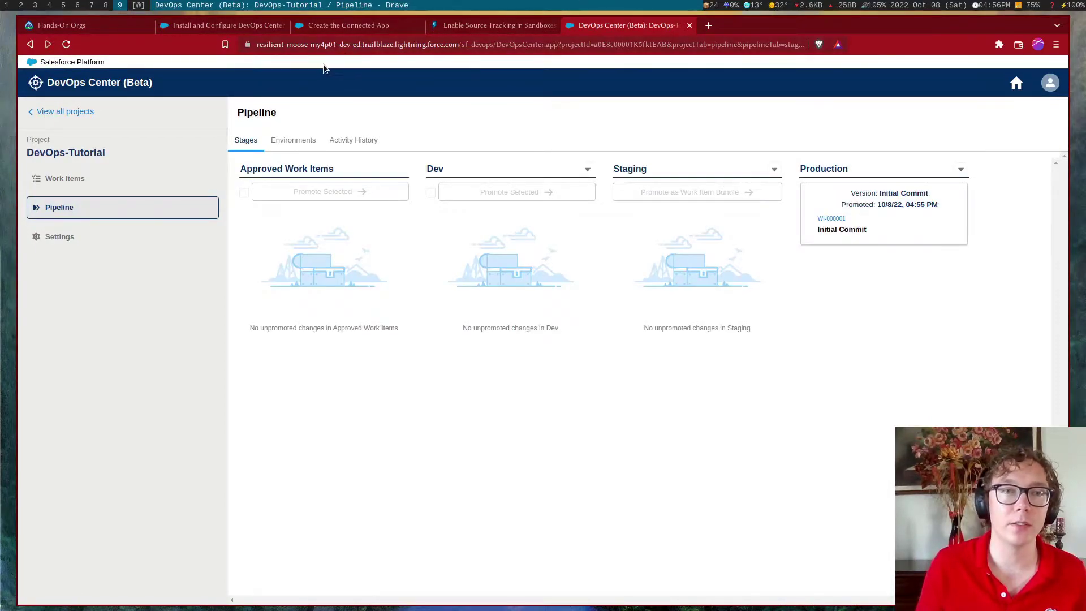
{"action": "left_click", "coordinate": [241, 26]}
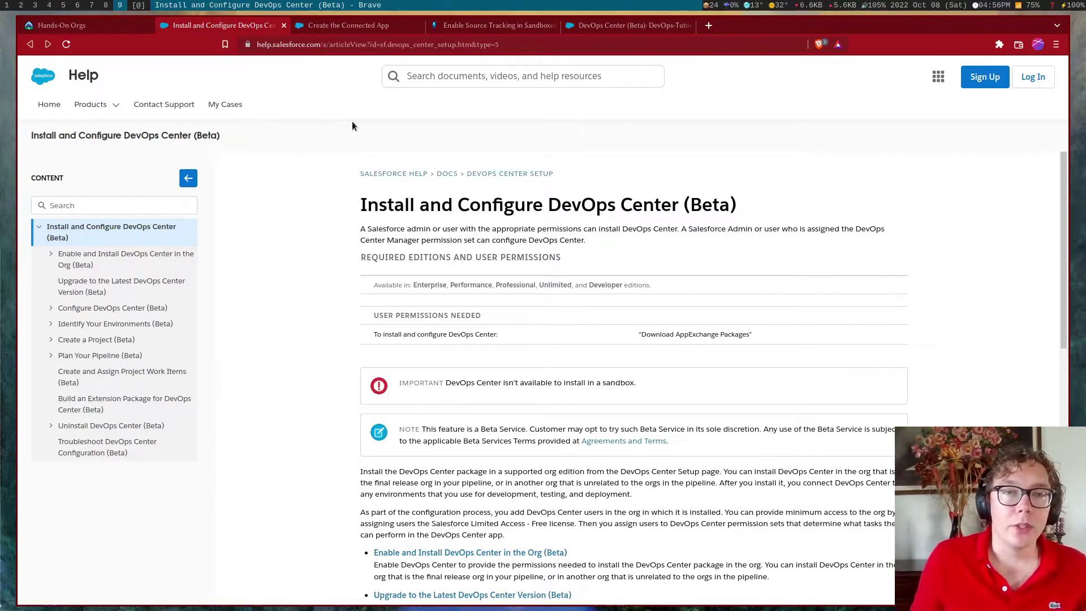
{"action": "scroll", "coordinate": [379, 193], "scroll_direction": "down", "scroll_amount": 1}
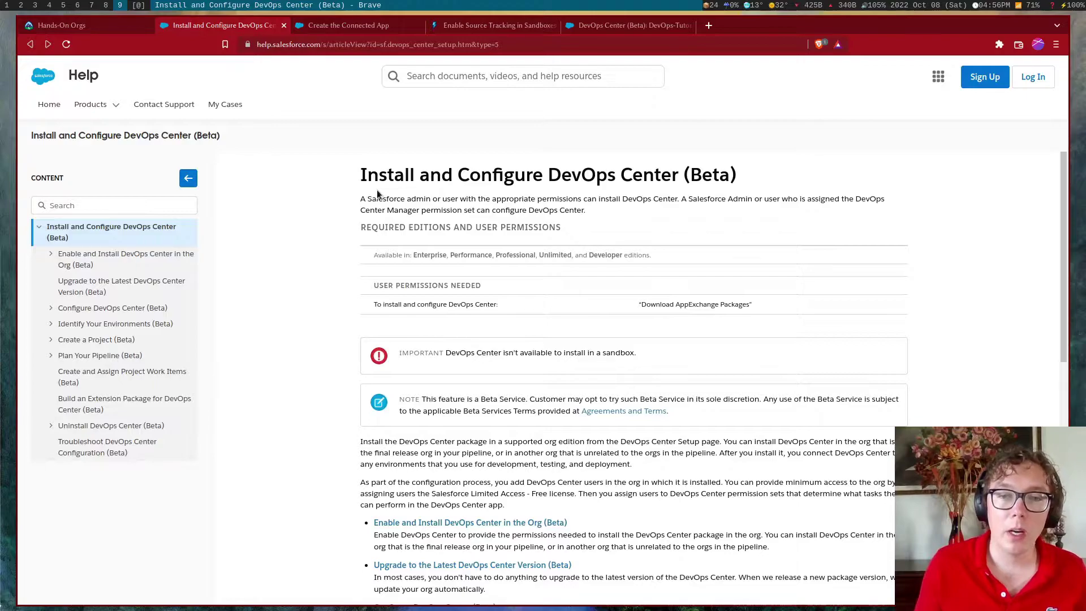
{"action": "scroll", "coordinate": [458, 232], "scroll_direction": "down", "scroll_amount": 1}
{"action": "scroll", "coordinate": [453, 229], "scroll_direction": "up", "scroll_amount": 2}
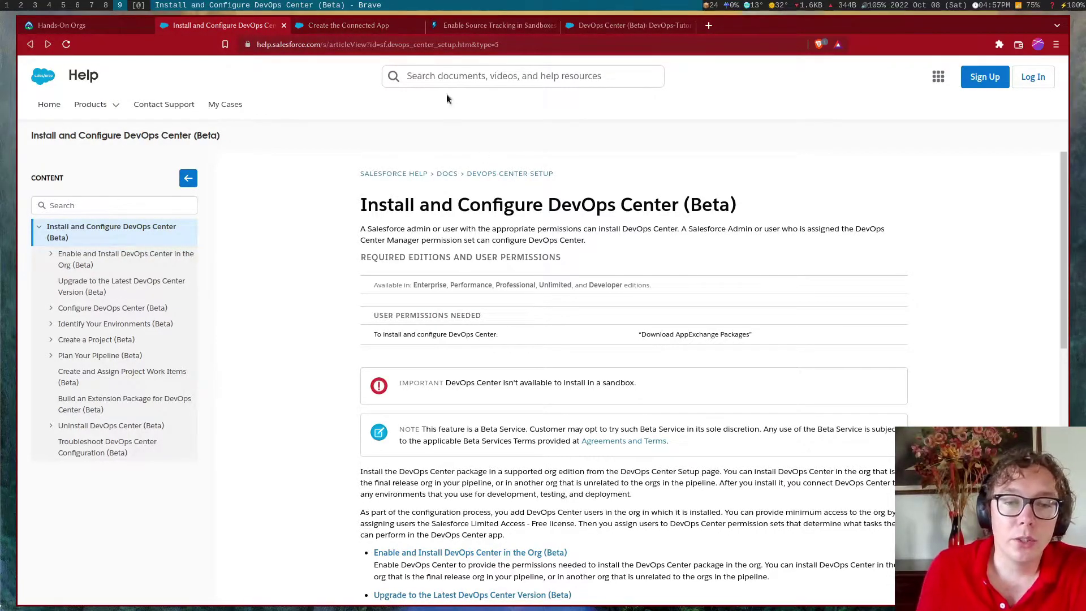
{"action": "left_click", "coordinate": [489, 19]}
Open the org's home page in a new browser tab from the DevOps Center pipeline
{"action": "left_click", "coordinate": [608, 24]}
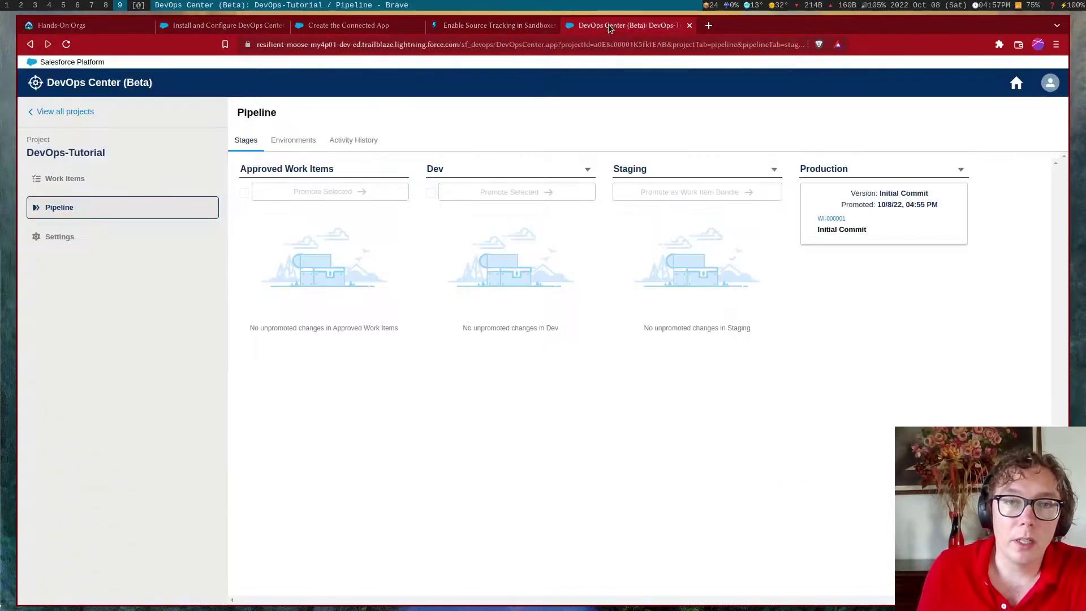
{"action": "left_click", "coordinate": [331, 25]}
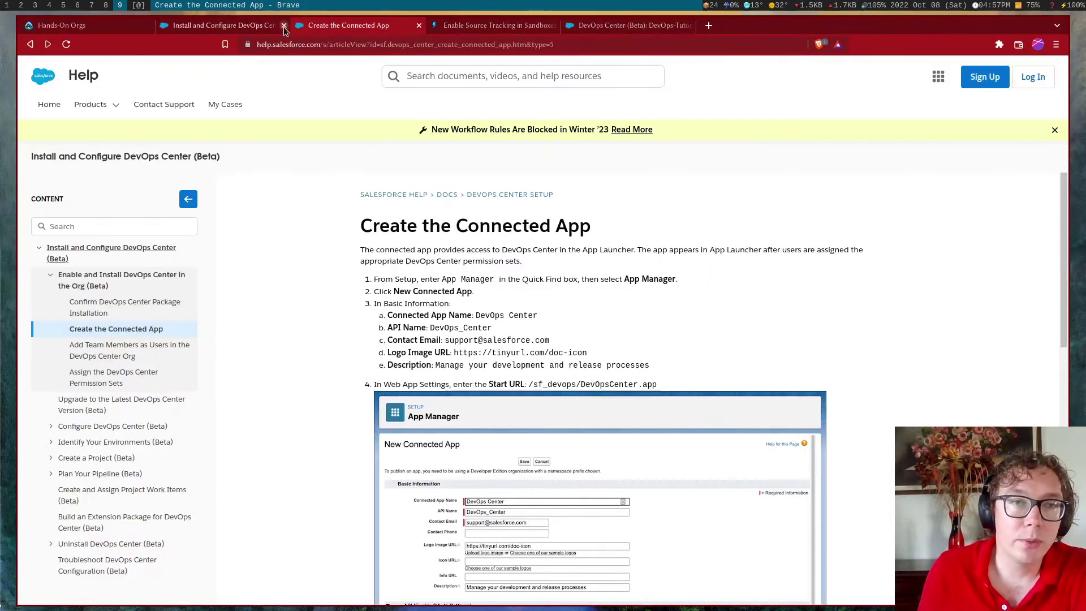
{"action": "left_click", "coordinate": [603, 24]}
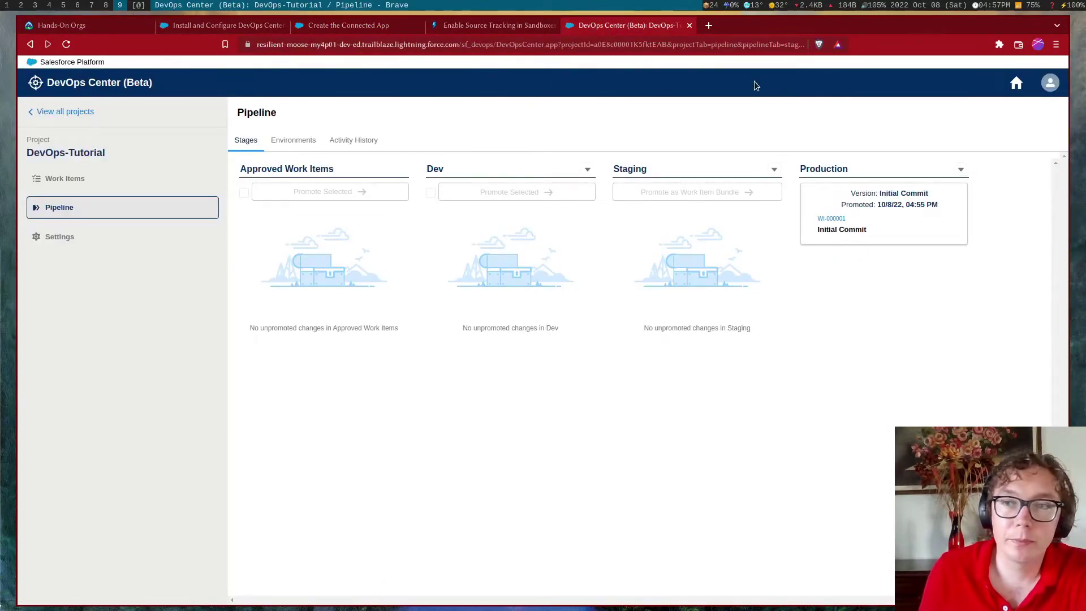
{"action": "middle_click", "coordinate": [1016, 83]}
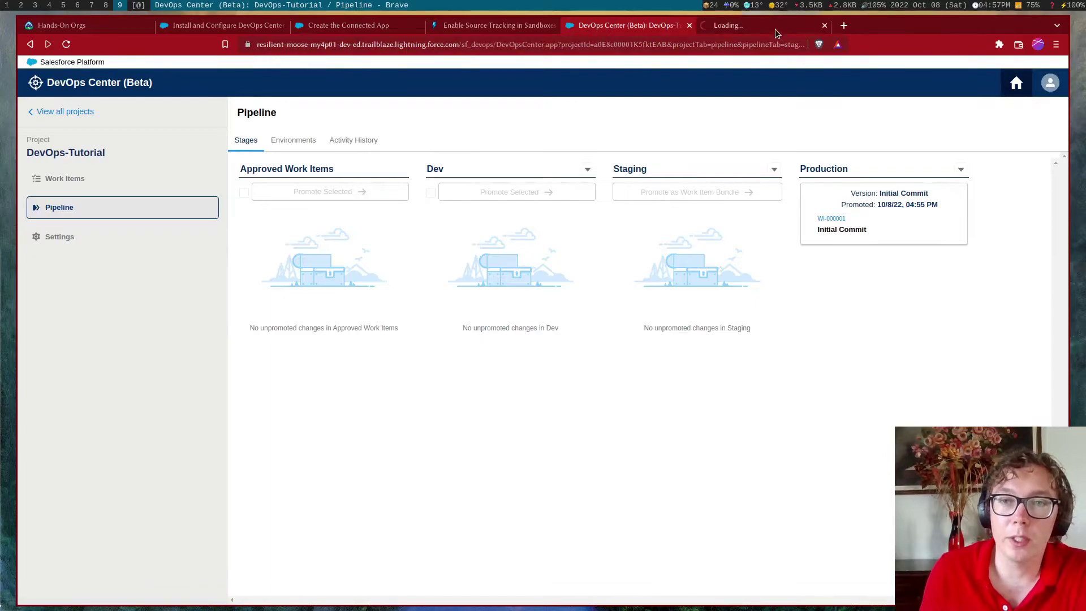
{"action": "left_click", "coordinate": [777, 27]}
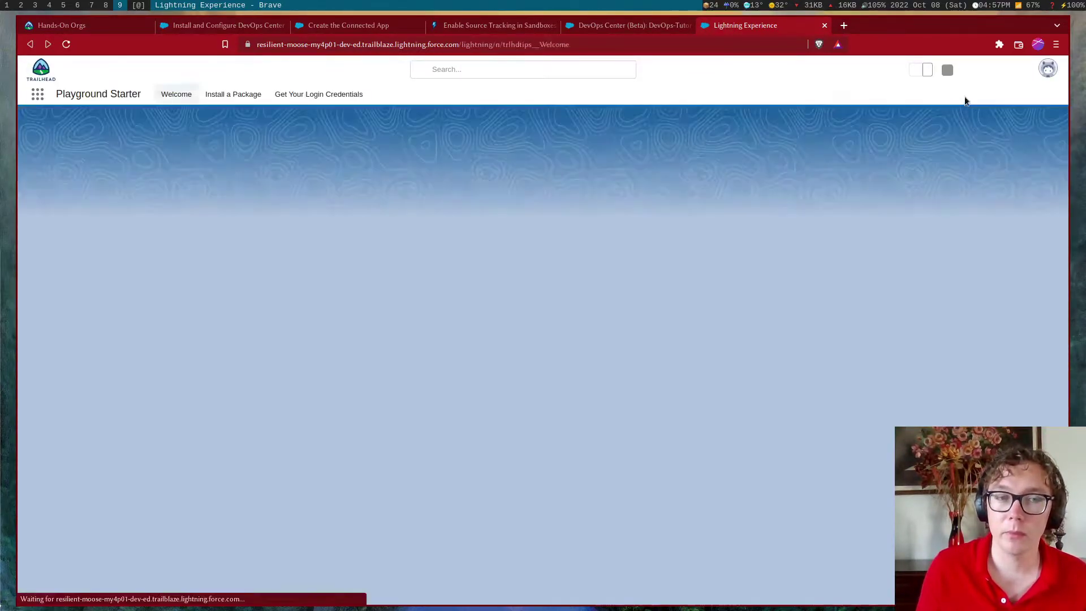
Open Setup, search 'devops' in Quick Find and open the DevOps Center page
{"action": "left_click", "coordinate": [1003, 70]}
{"action": "left_click", "coordinate": [977, 99]}
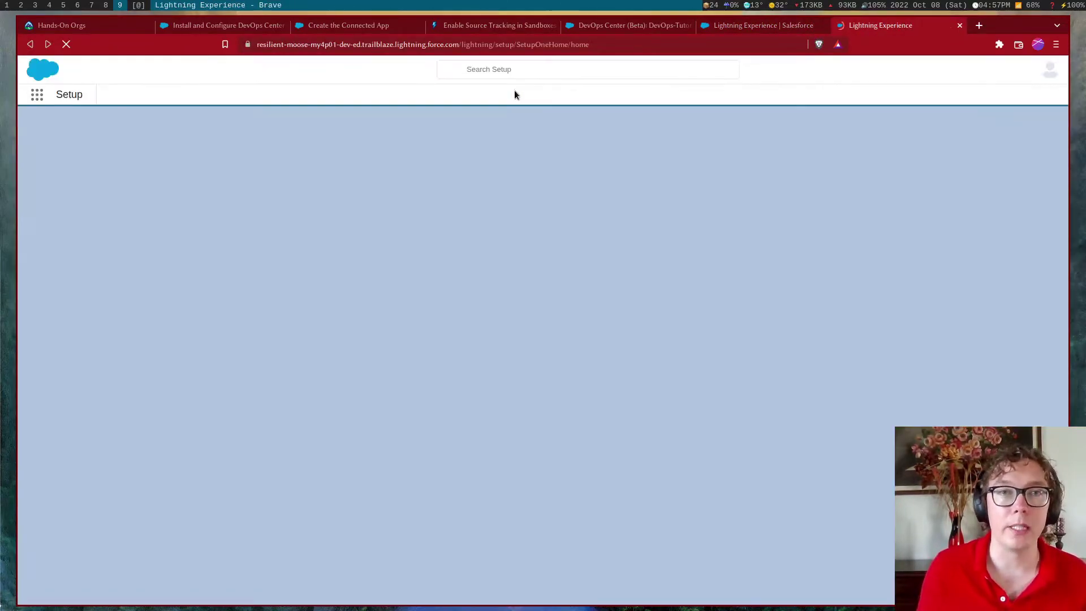
{"action": "left_click", "coordinate": [95, 118]}
{"action": "type", "text": "devops"}
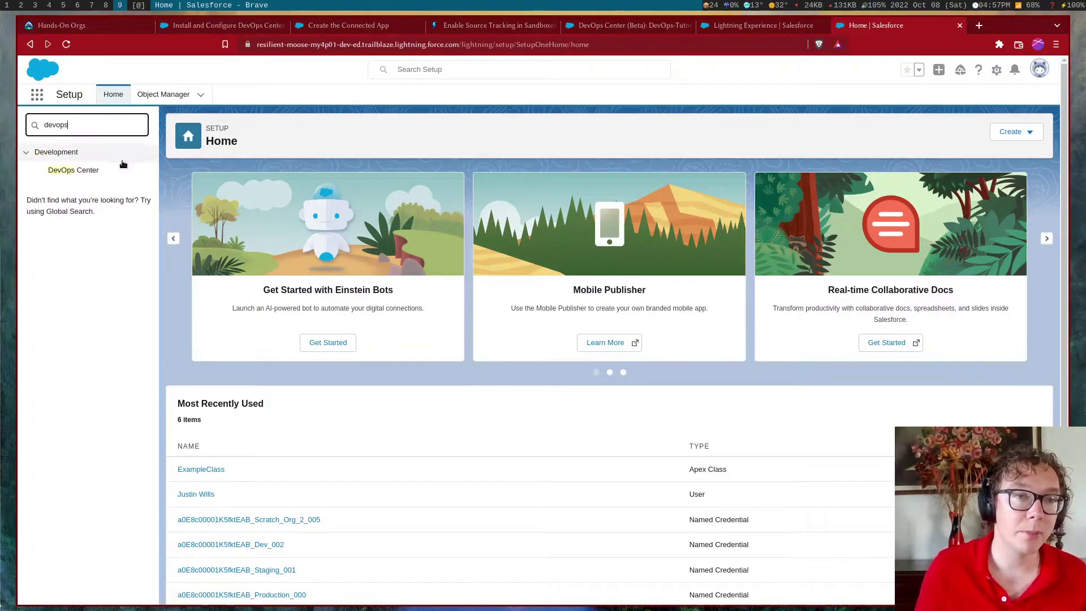
{"action": "left_click", "coordinate": [114, 173]}
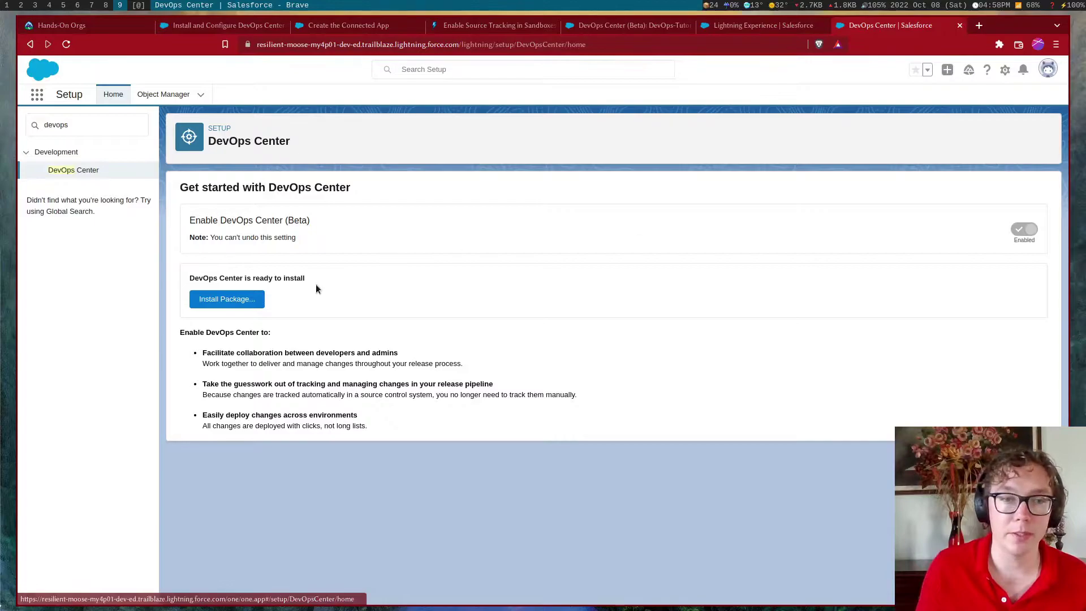
{"action": "left_click", "coordinate": [256, 304]}
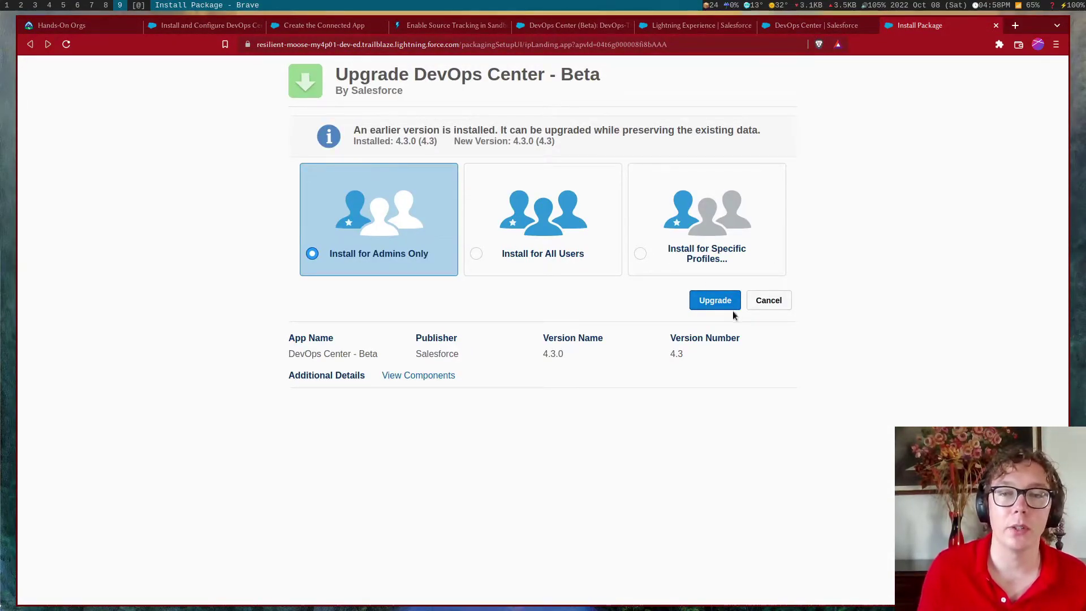
{"action": "key", "text": "ctrl+w"}
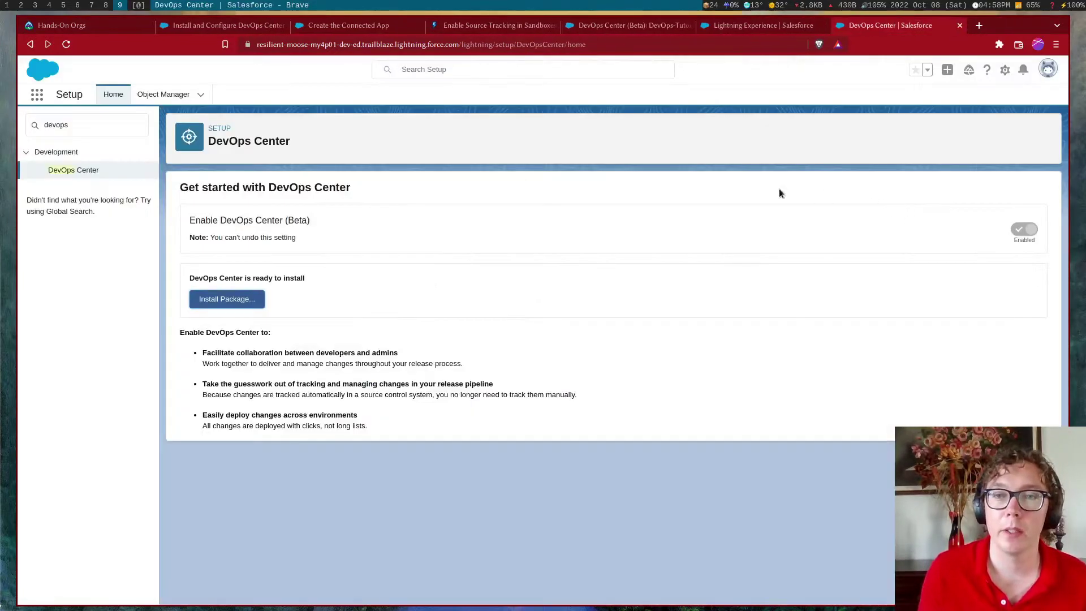
{"action": "left_click", "coordinate": [100, 131]}
Find Dev Hub and enable Source Tracking in Developer and Developer Pro Sandboxes
{"action": "type", "text": "dev hub"}
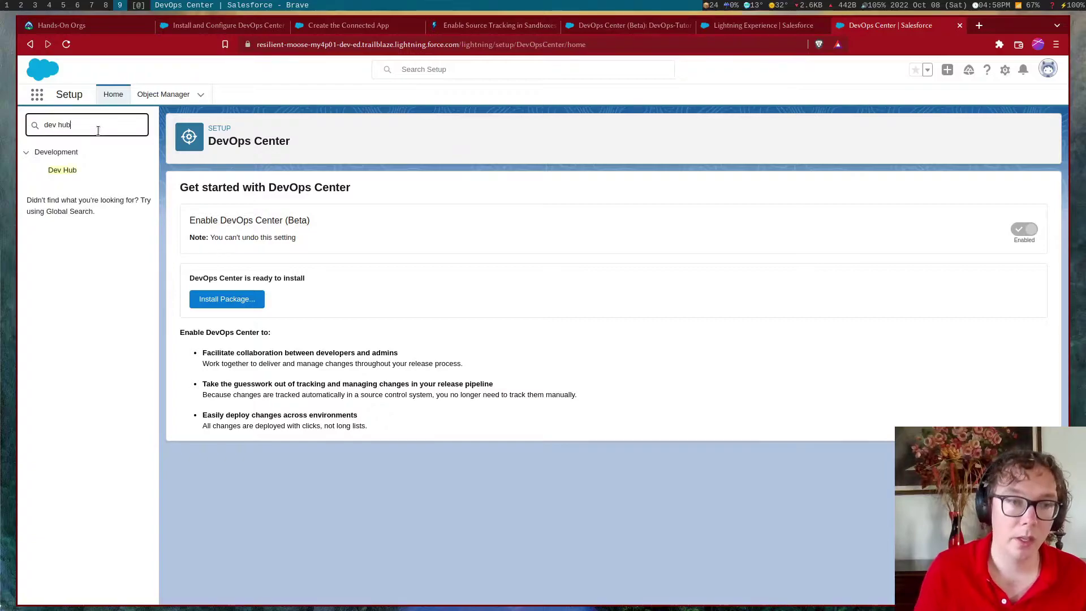
{"action": "left_click", "coordinate": [107, 174]}
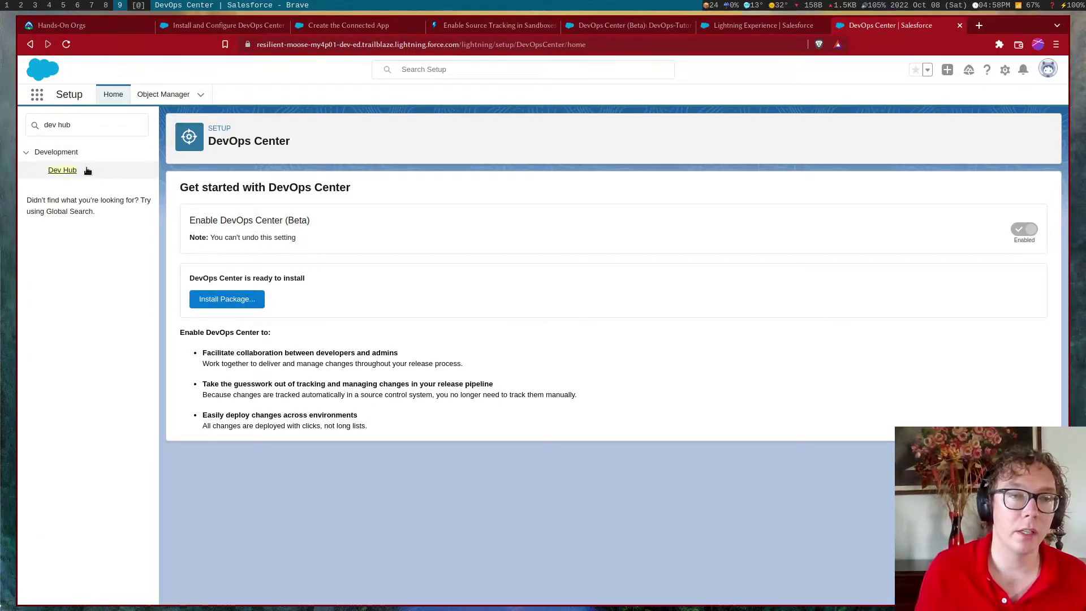
{"action": "left_click", "coordinate": [64, 173]}
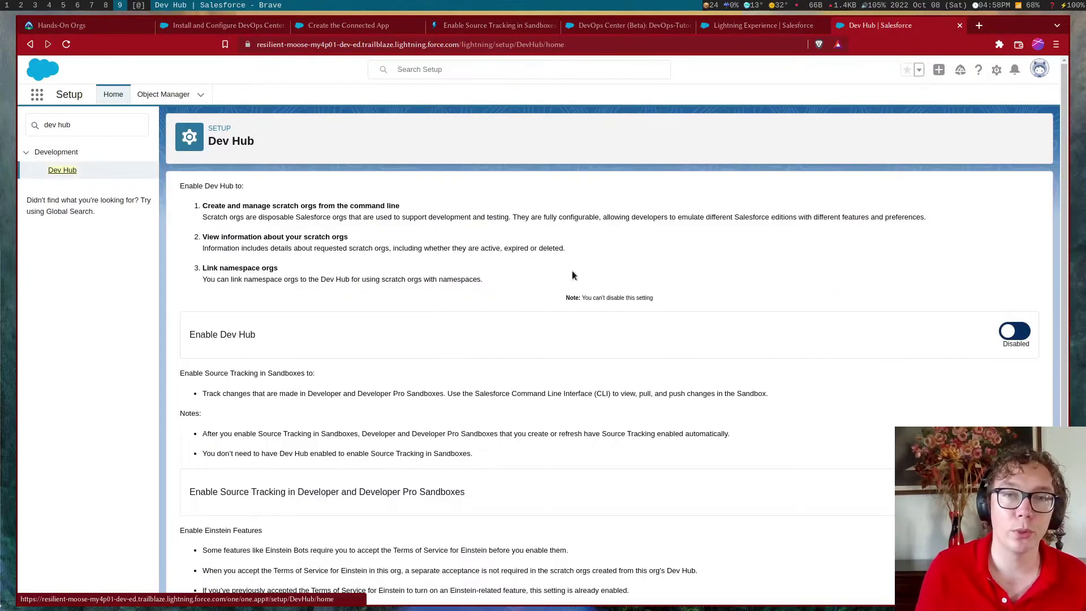
{"action": "scroll", "coordinate": [588, 279], "scroll_direction": "down", "scroll_amount": 2}
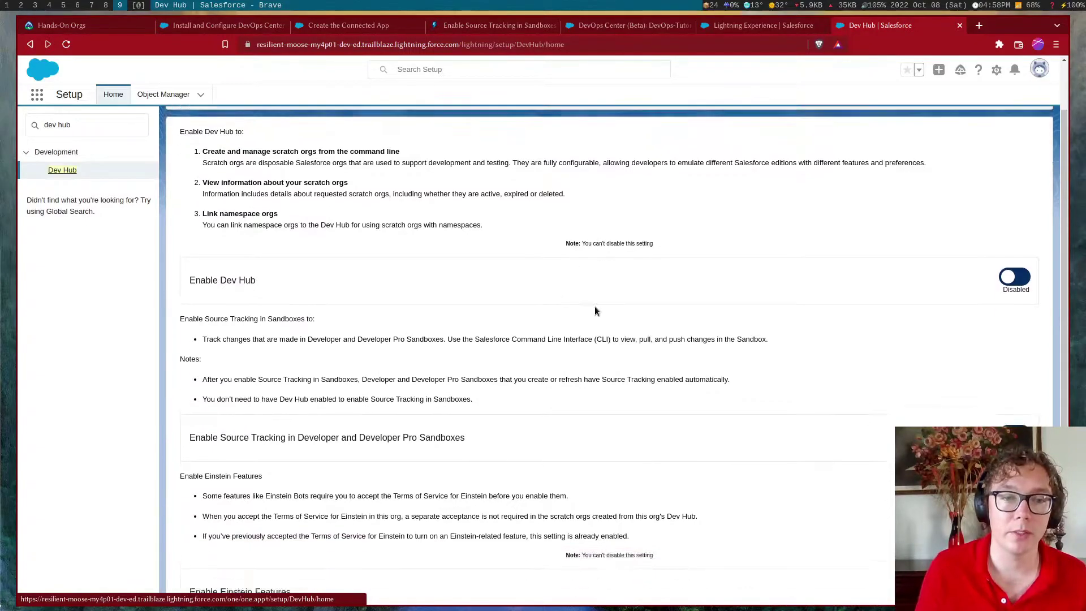
{"action": "left_click_drag", "start_coordinate": [198, 416], "coordinate": [460, 416]}
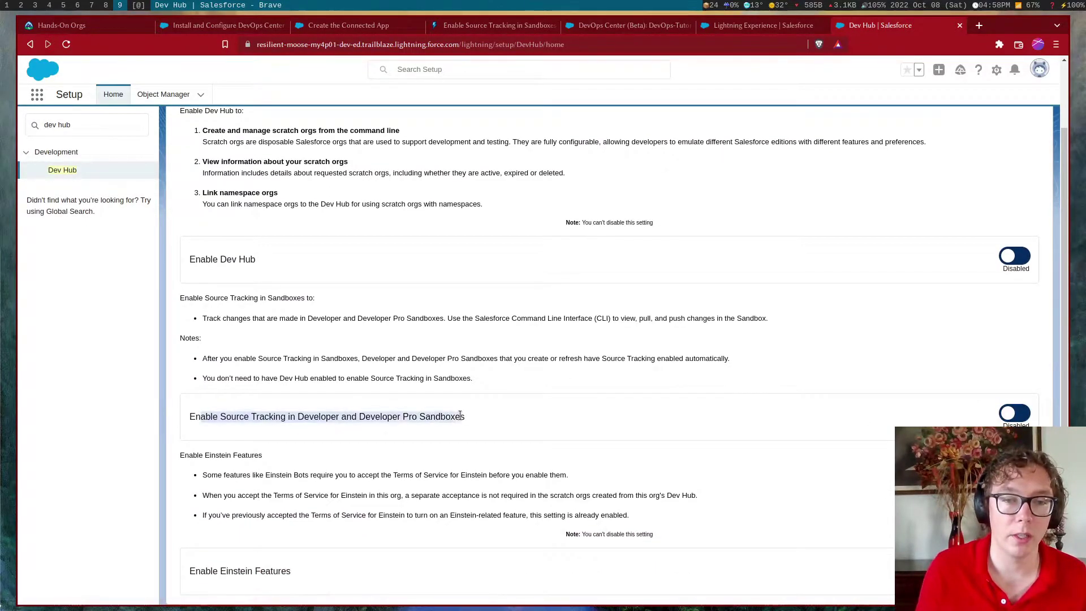
{"action": "left_click", "coordinate": [520, 426]}
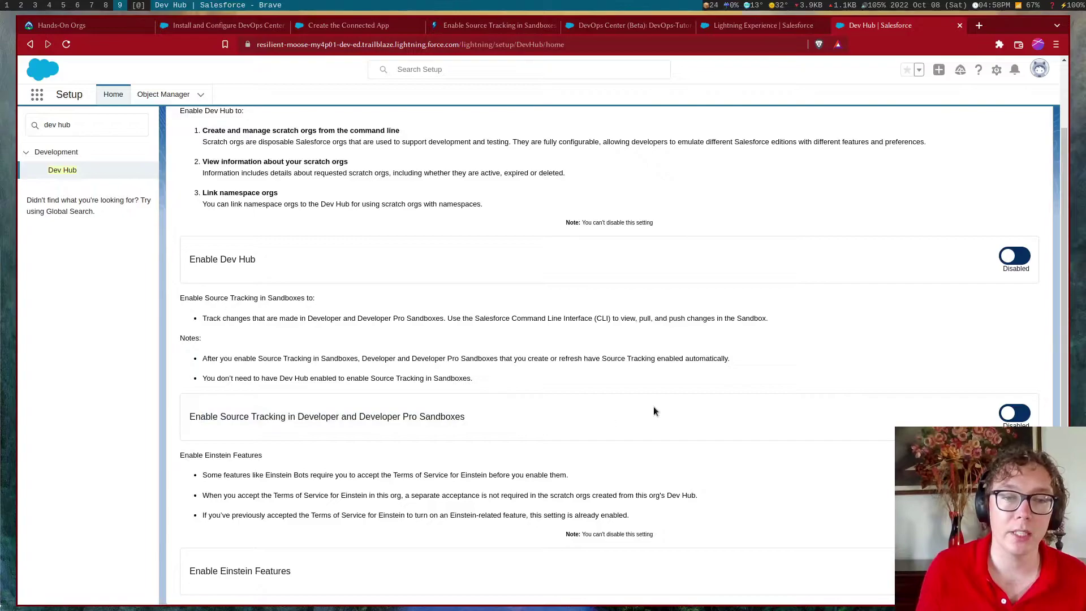
{"action": "left_click", "coordinate": [1009, 413]}
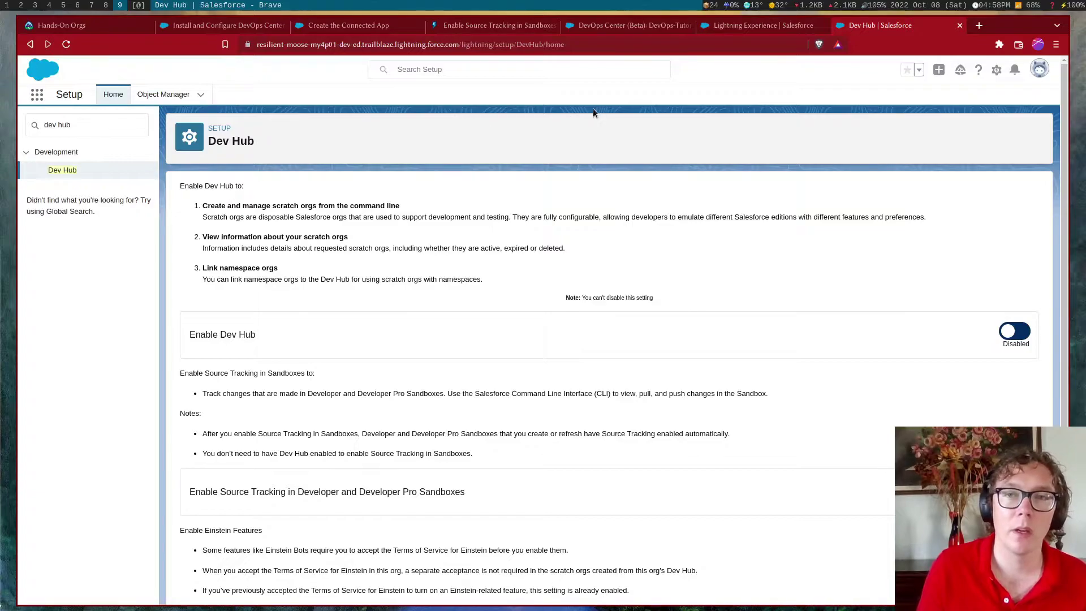
{"action": "left_click", "coordinate": [110, 126]}
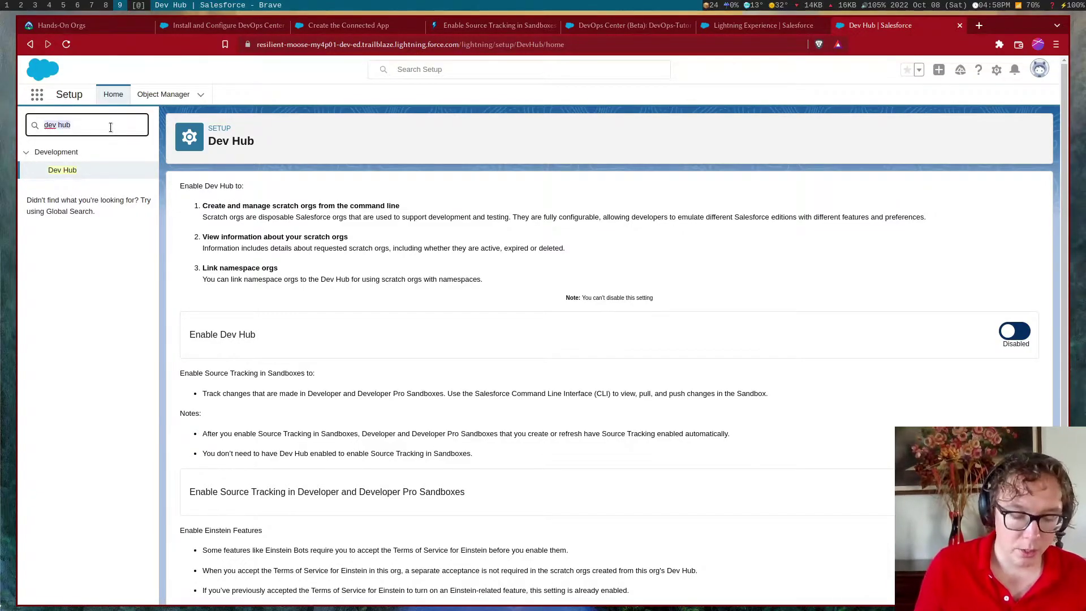
Clear the 'sandbox' Quick Find search and open App Manager under Apps
{"action": "type", "text": "sandbox"}
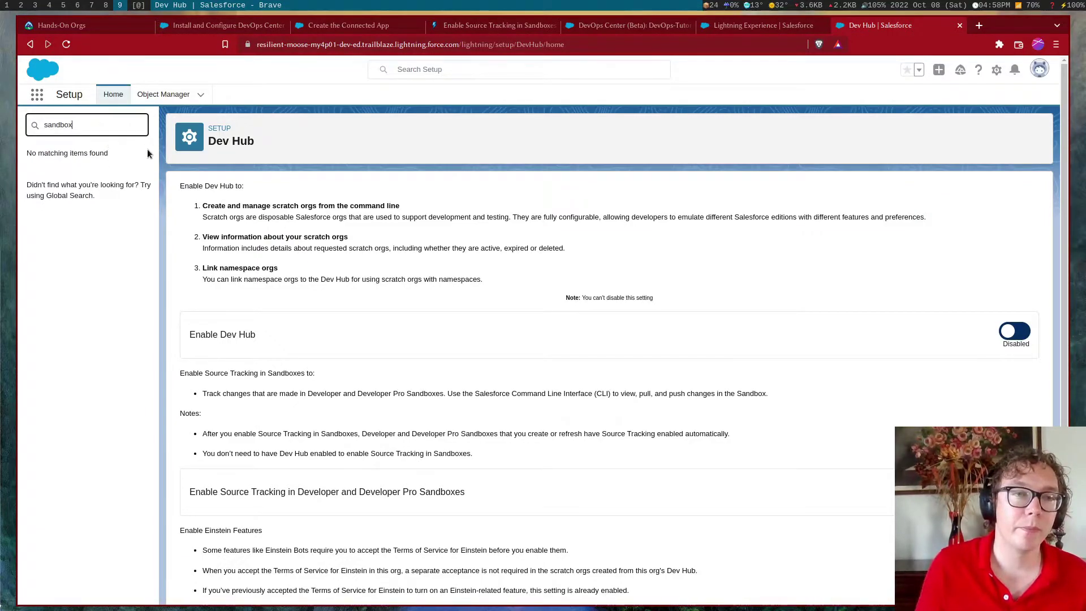
{"action": "double_click", "coordinate": [124, 125]}
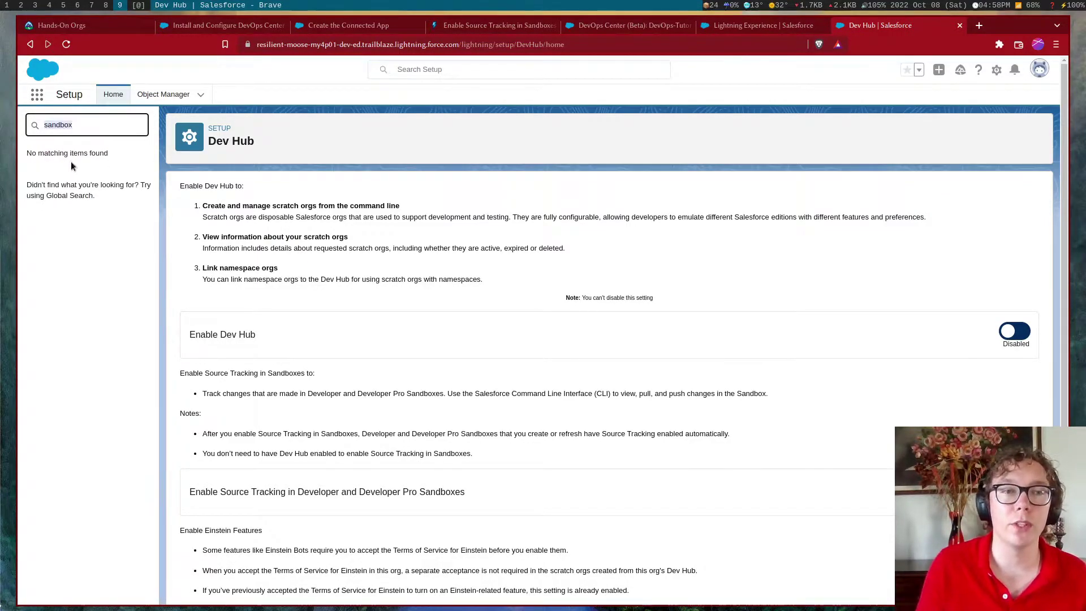
{"action": "key", "text": "BackSpace"}
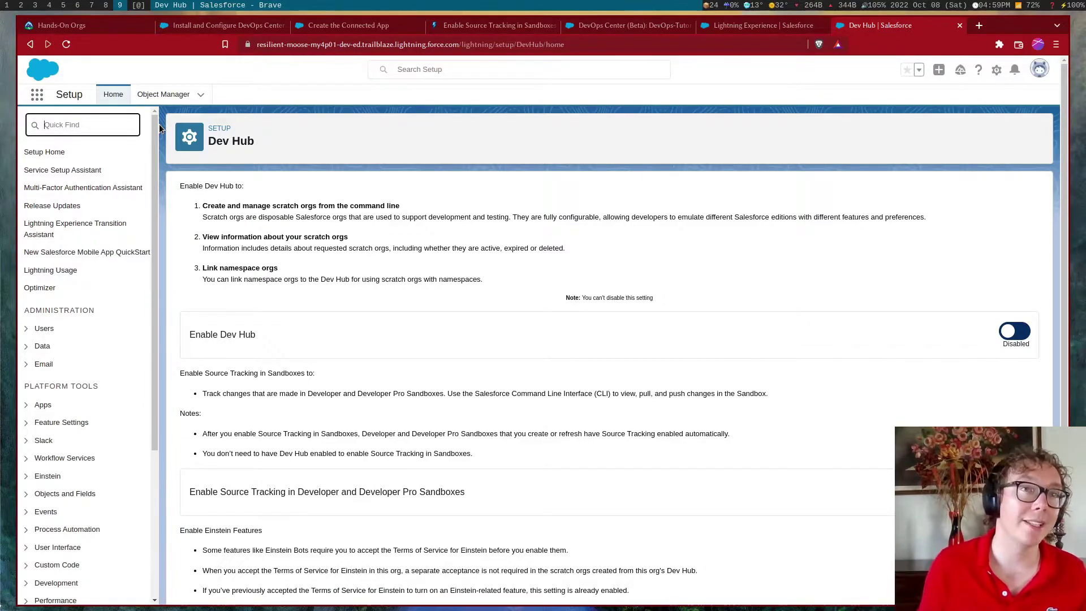
{"action": "scroll", "coordinate": [251, 188], "scroll_direction": "down", "scroll_amount": 1}
{"action": "scroll", "coordinate": [352, 296], "scroll_direction": "up", "scroll_amount": 1}
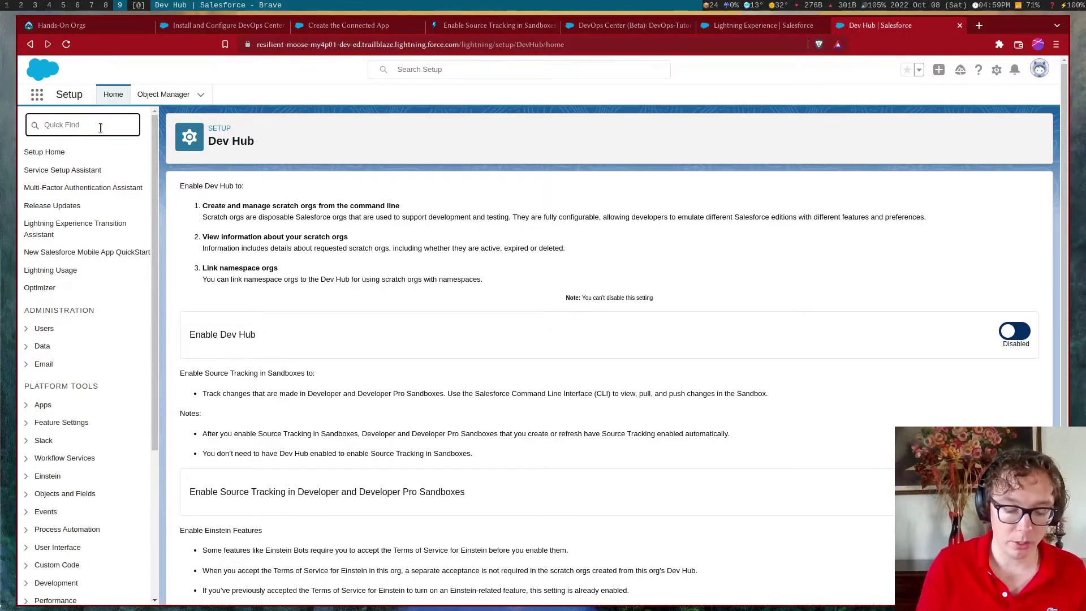
{"action": "type", "text": "mana"}
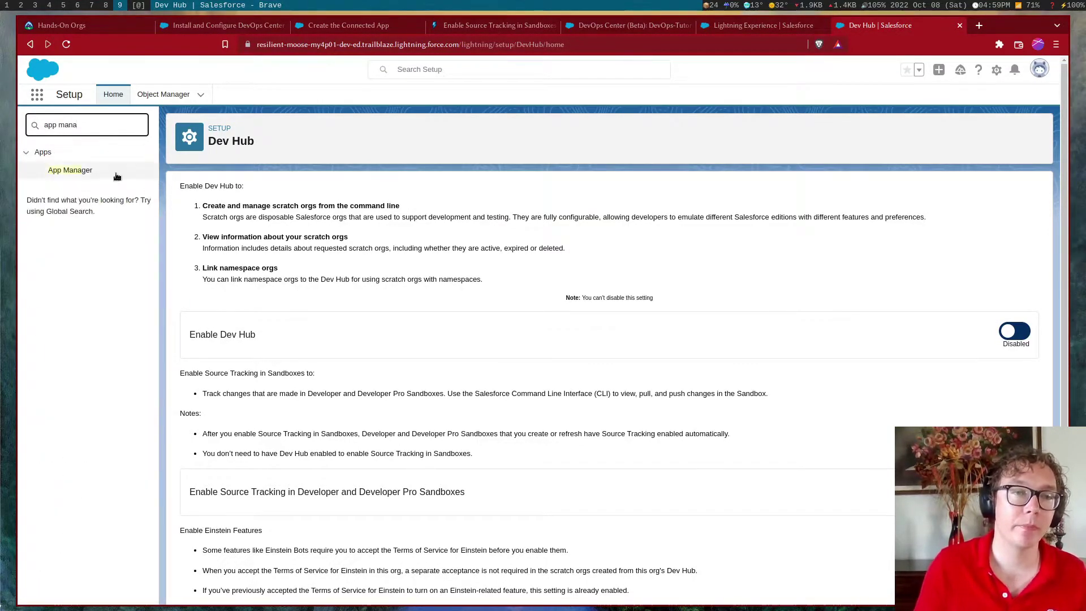
{"action": "left_click", "coordinate": [71, 171]}
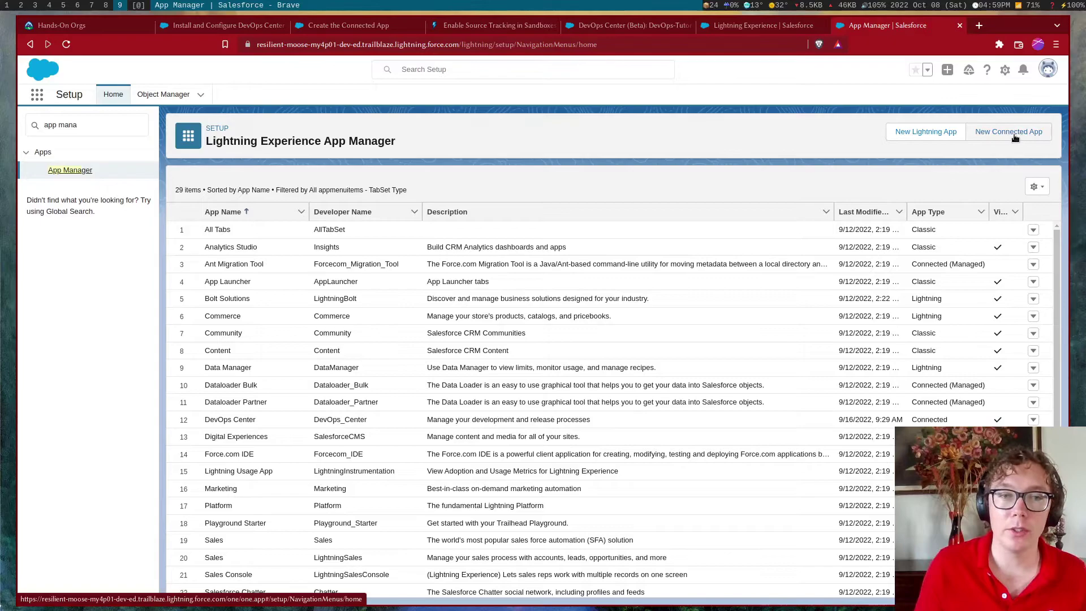
Start a new connected app named 'DevOps Center', copied from the help article
{"action": "left_click", "coordinate": [1013, 134]}
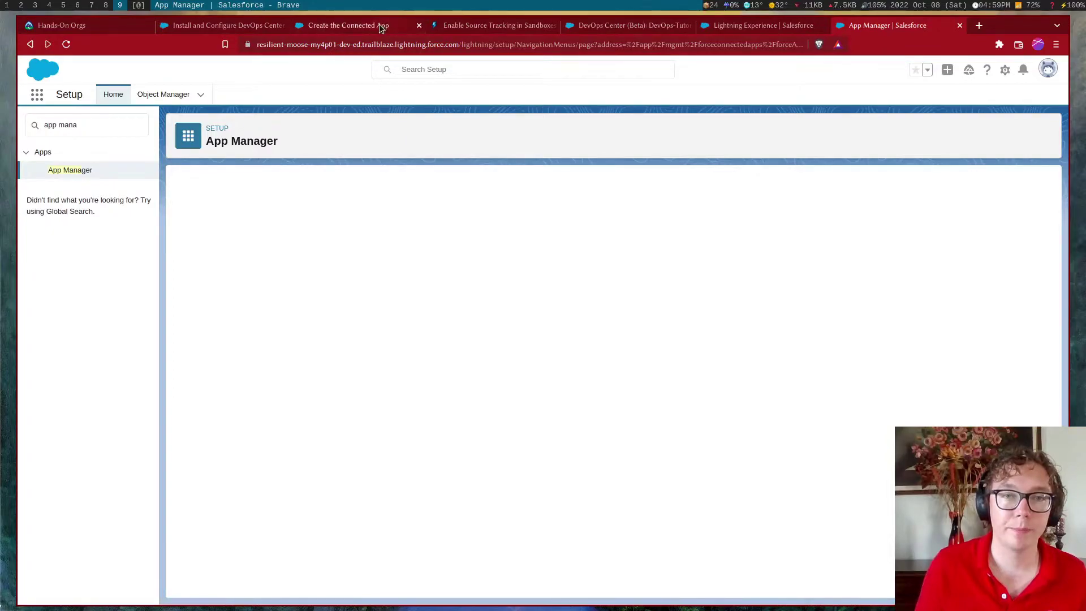
{"action": "left_click", "coordinate": [365, 26]}
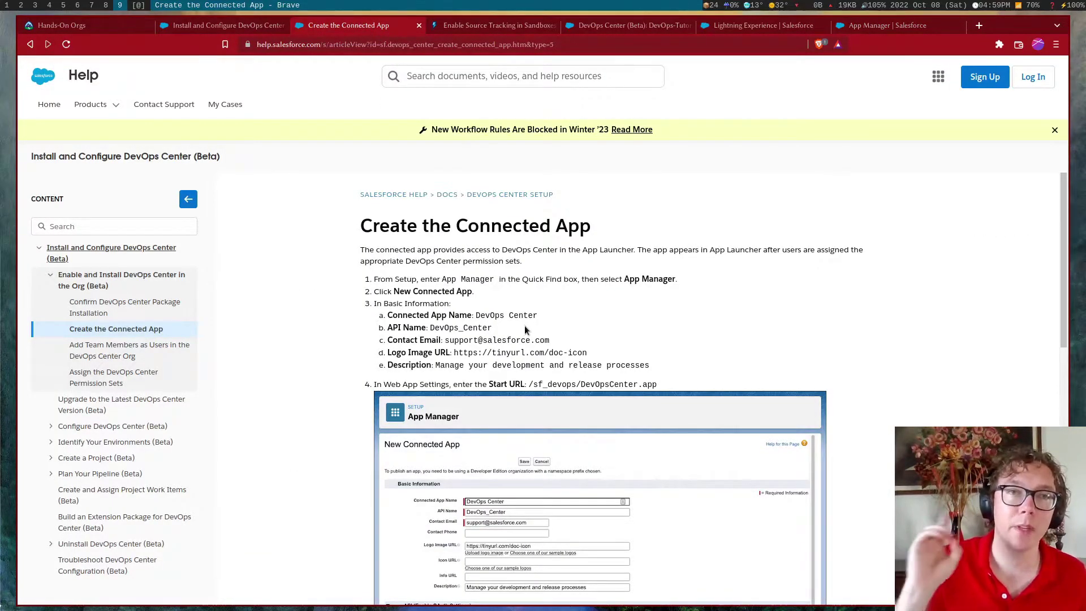
{"action": "left_click_drag", "start_coordinate": [537, 315], "coordinate": [476, 316]}
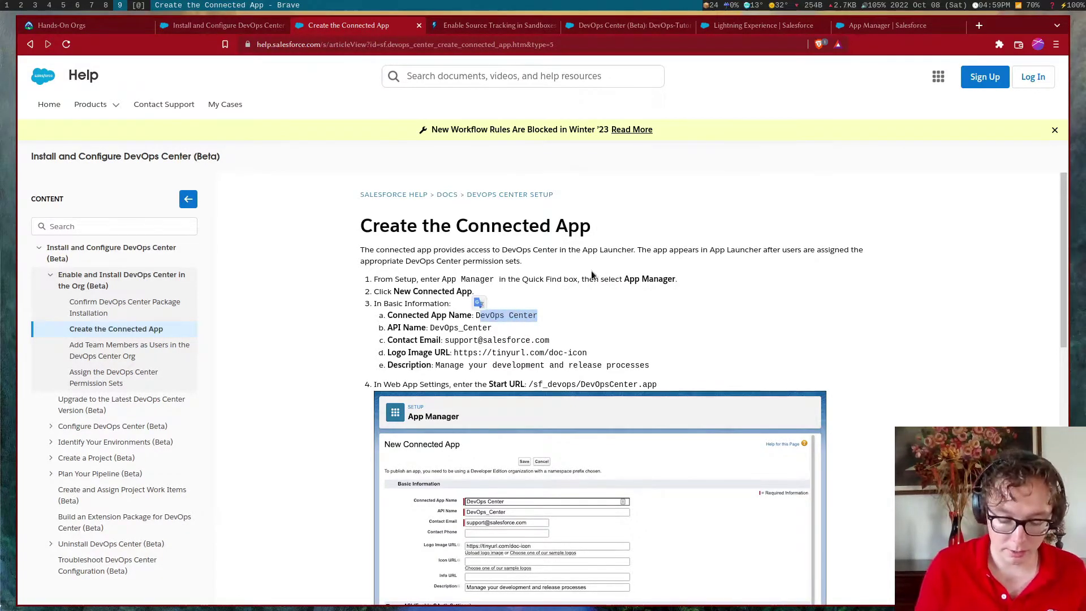
{"action": "key", "text": "ctrl+shift+c"}
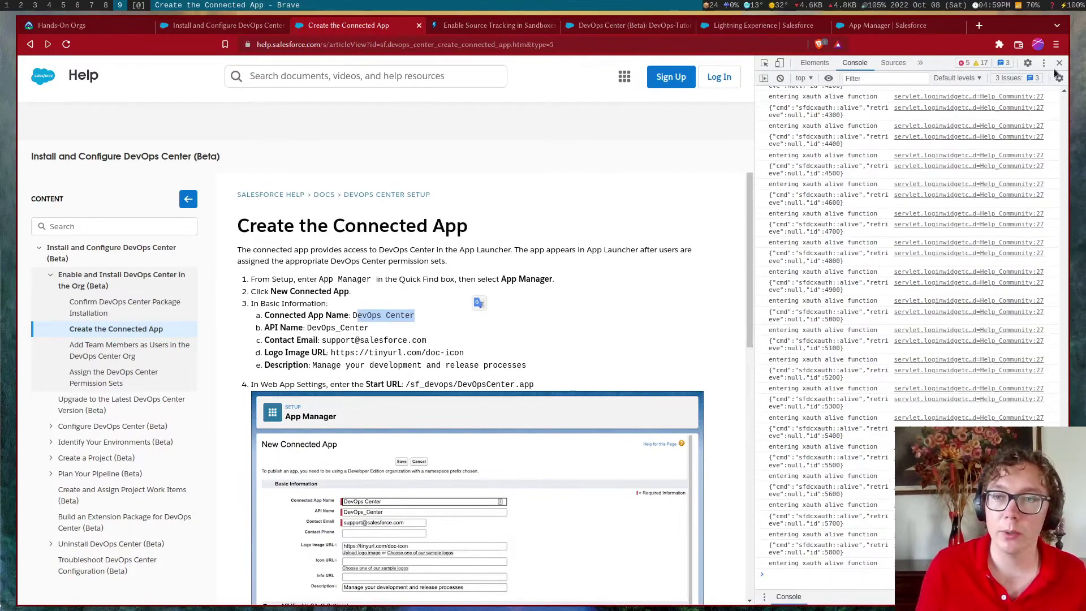
{"action": "left_click", "coordinate": [1056, 64]}
{"action": "left_click_drag", "start_coordinate": [537, 277], "coordinate": [475, 277]}
{"action": "left_click_drag", "start_coordinate": [887, 26], "coordinate": [325, 82]}
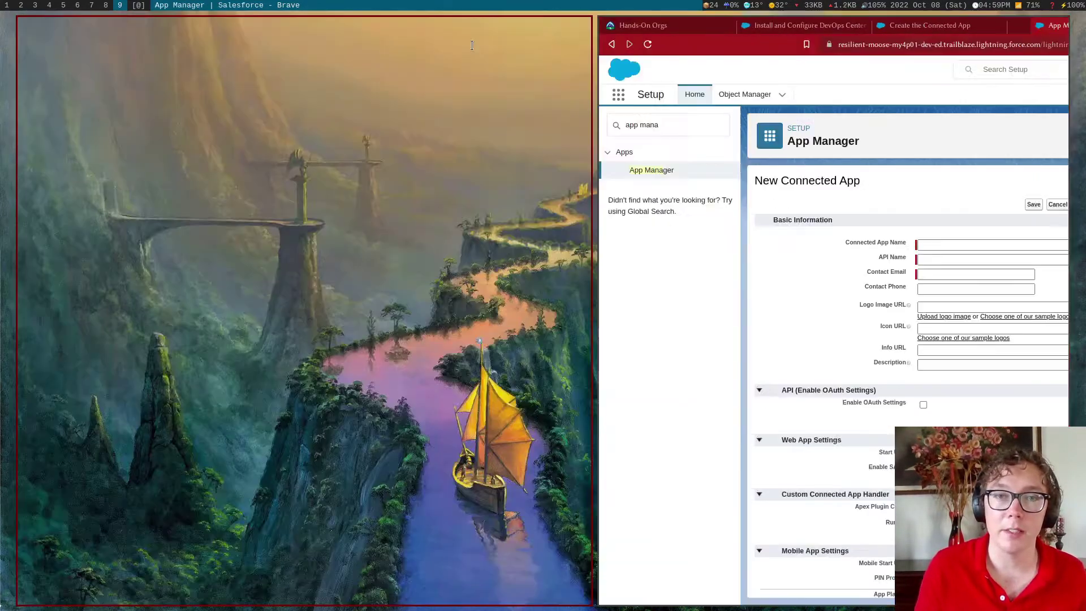
{"action": "key", "text": "ctrl+v"}
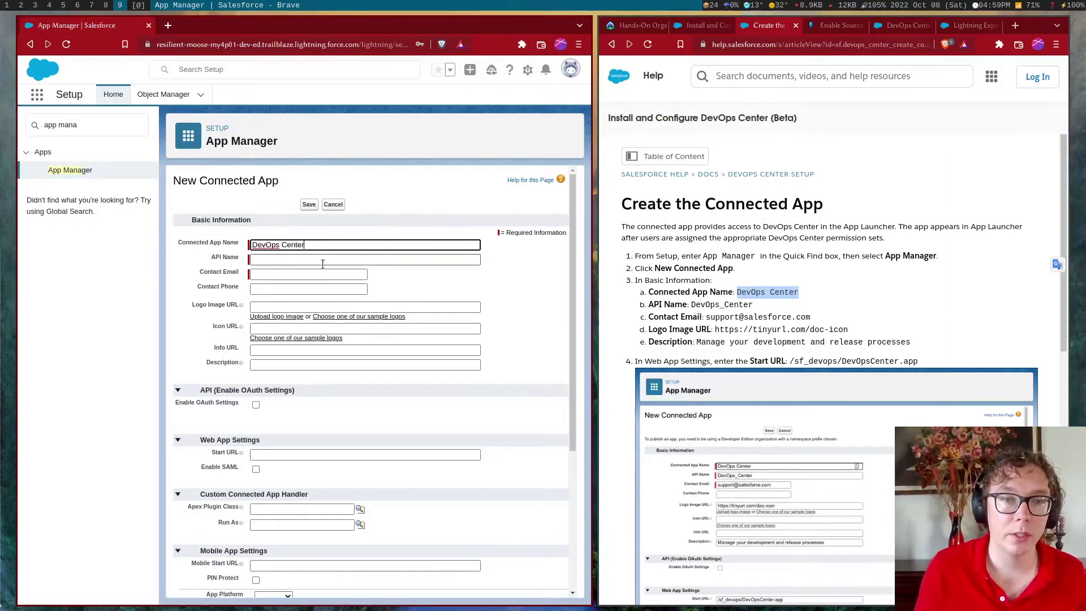
{"action": "key", "text": "Tab"}
{"action": "key", "text": "Tab"}
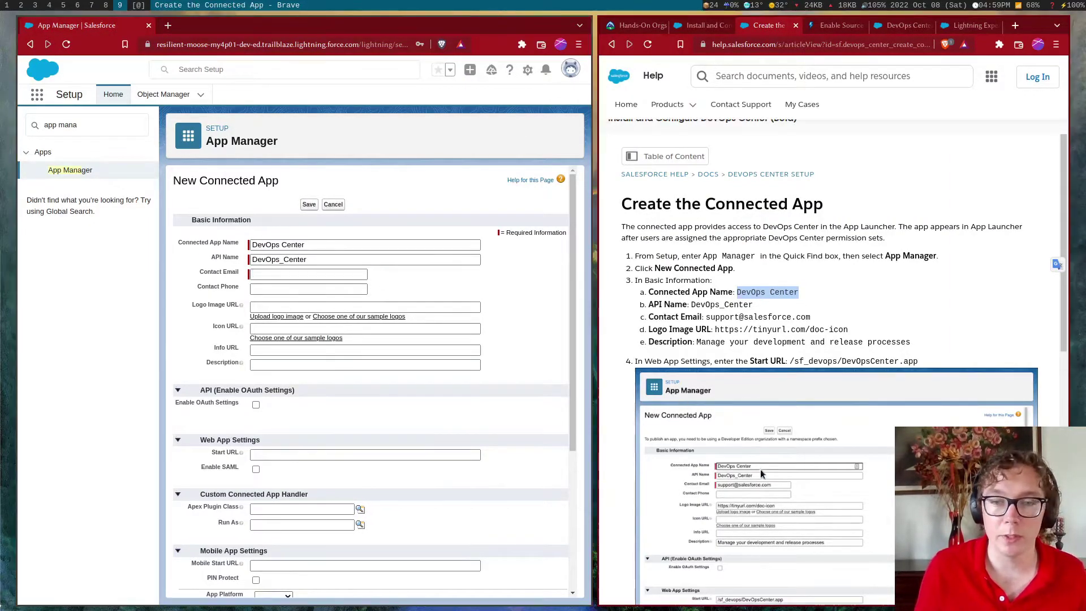
{"action": "scroll", "coordinate": [726, 311], "scroll_direction": "up", "scroll_amount": 1}
{"action": "left_click_drag", "start_coordinate": [812, 334], "coordinate": [706, 335]}
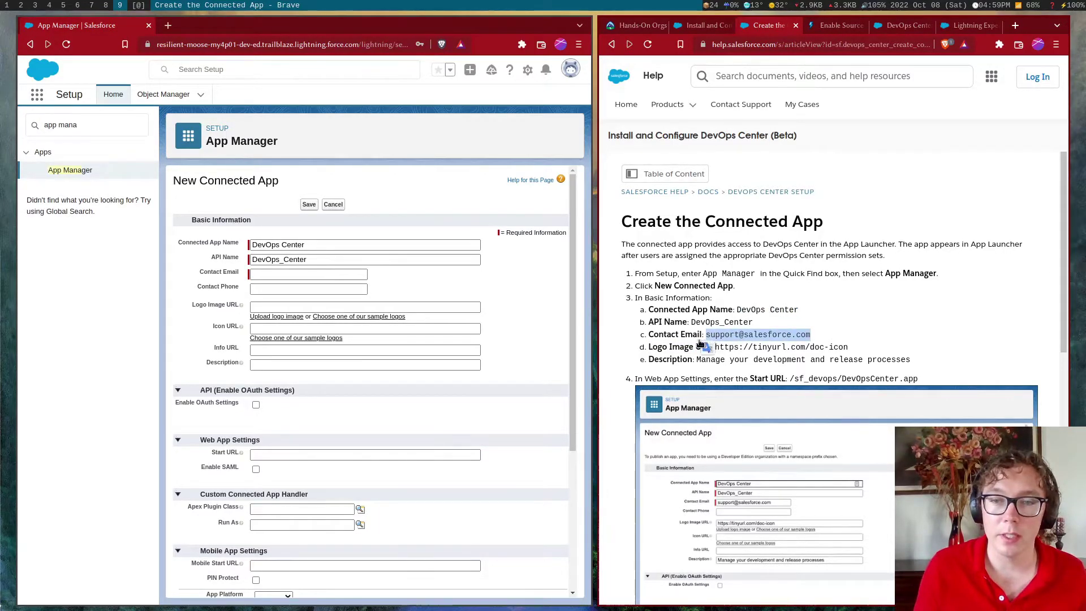
{"action": "left_click", "coordinate": [296, 274]}
{"action": "key", "text": "ctrl+v"}
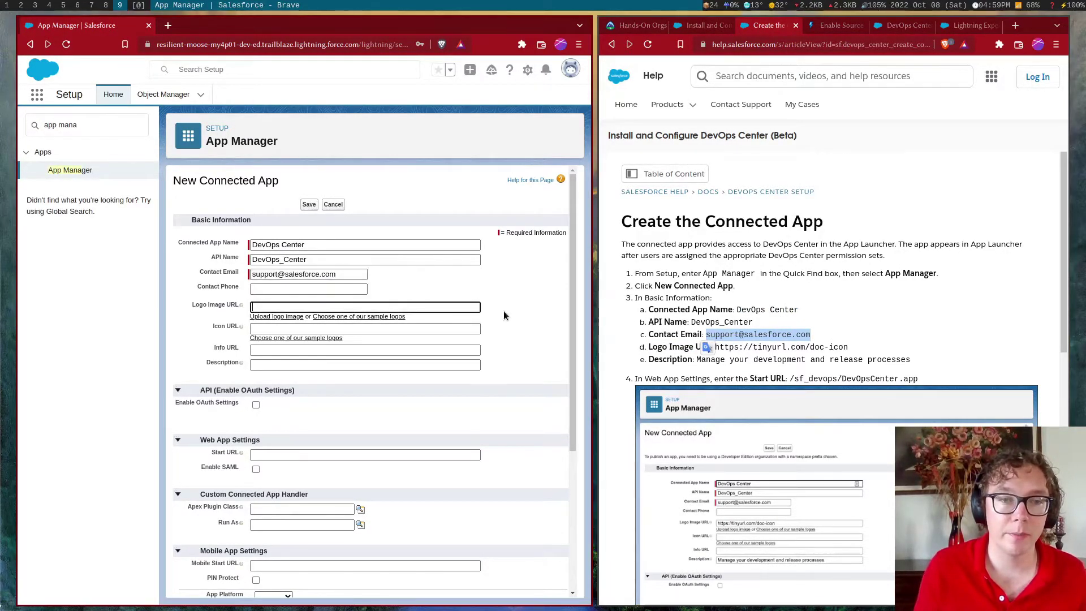
{"action": "left_click_drag", "start_coordinate": [848, 347], "coordinate": [715, 347]}
{"action": "left_click", "coordinate": [390, 307]}
{"action": "key", "text": "ctrl+v"}
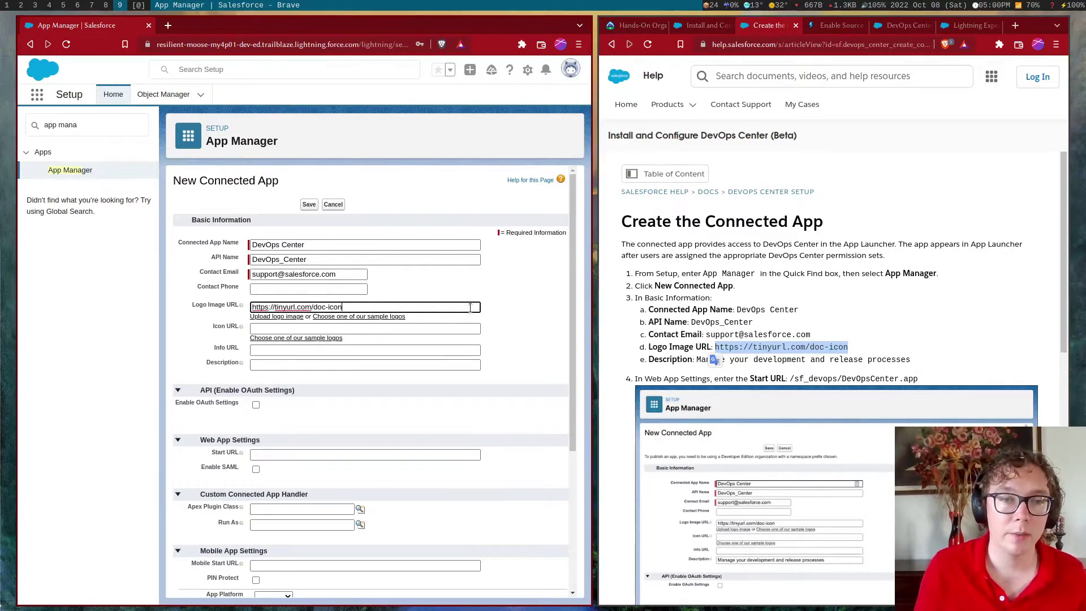
Set the description to 'Manage your development and release processes'
{"action": "scroll", "coordinate": [517, 308], "scroll_direction": "down", "scroll_amount": 2}
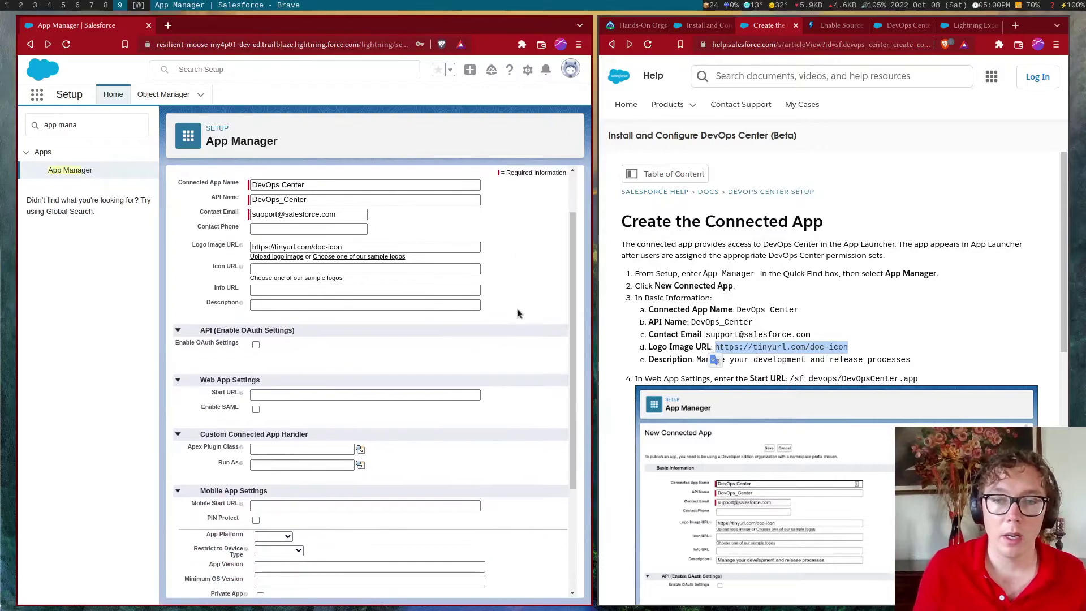
{"action": "left_click", "coordinate": [896, 364]}
{"action": "left_click_drag", "start_coordinate": [896, 365], "coordinate": [689, 363]}
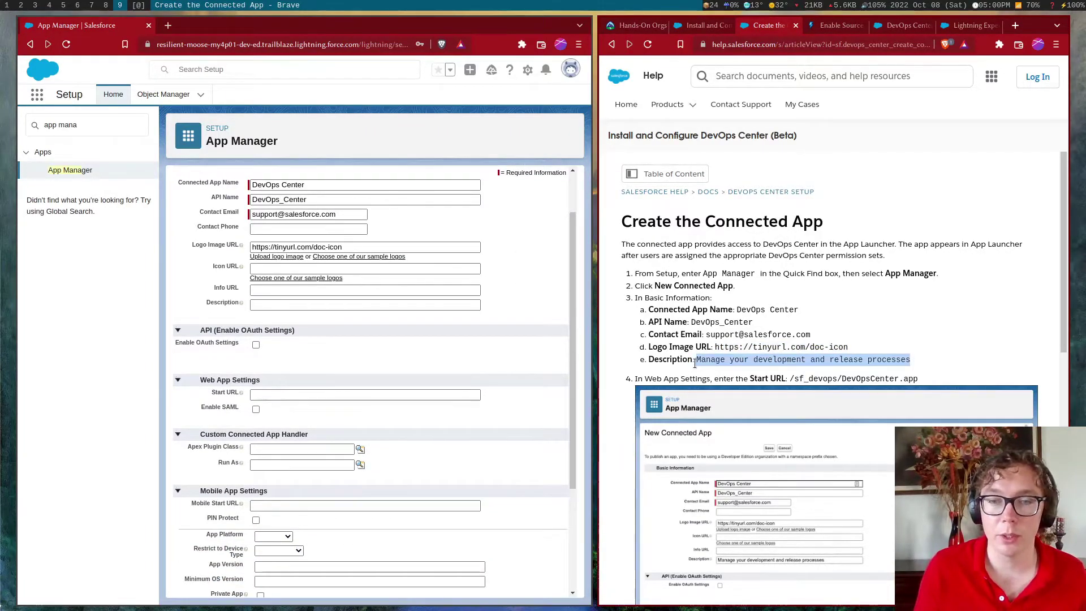
{"action": "left_click", "coordinate": [298, 304]}
{"action": "key", "text": "ctrl+v"}
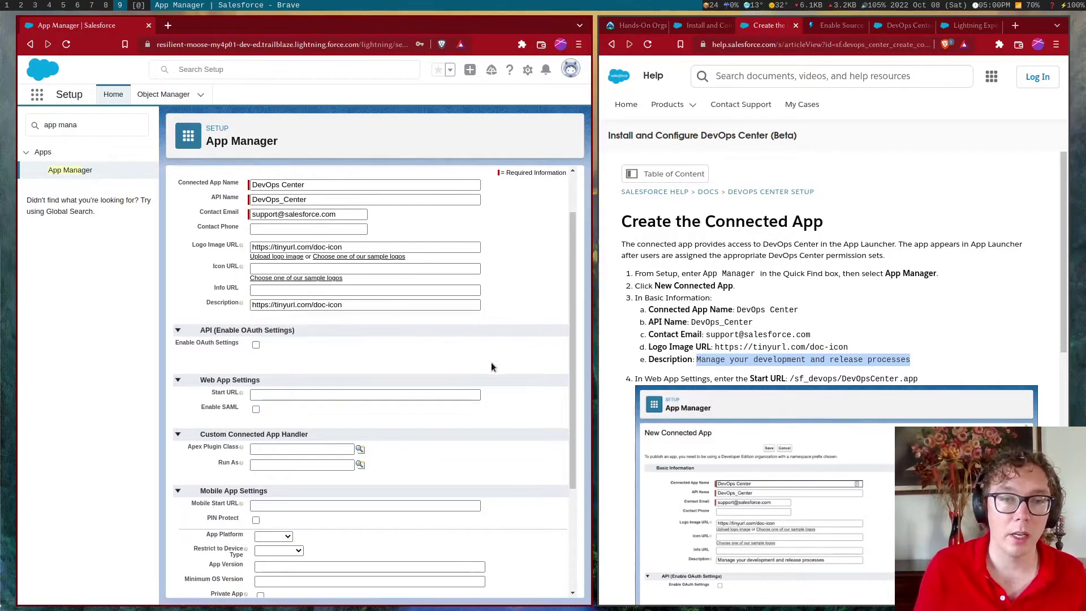
{"action": "key", "text": "ctrl+c"}
{"action": "left_click", "coordinate": [366, 308]}
{"action": "key", "text": "ctrl+a"}
{"action": "key", "text": "ctrl+v"}
Set the Start URL to /sf_devops/DevOpsCenter.app using the autofill suggestion
{"action": "scroll", "coordinate": [407, 347], "scroll_direction": "down", "scroll_amount": 1}
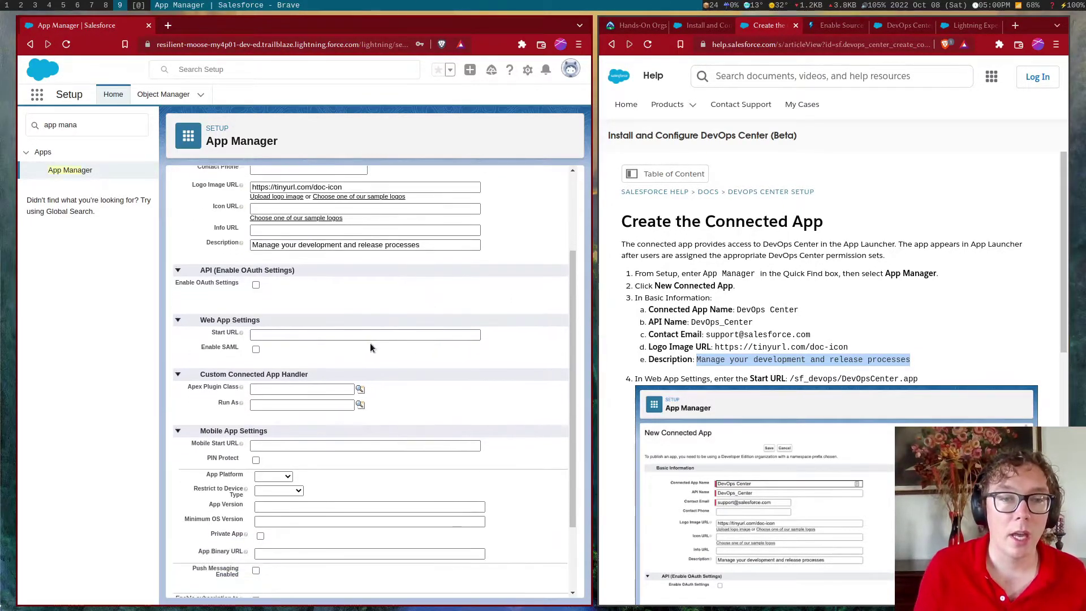
{"action": "left_click", "coordinate": [289, 337]}
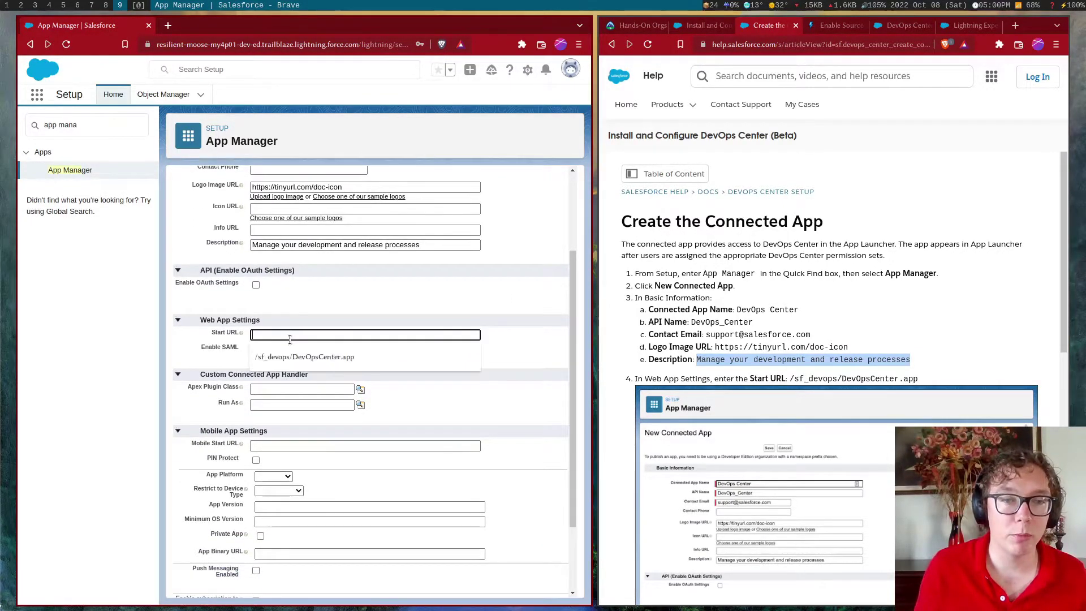
{"action": "left_click", "coordinate": [351, 362]}
{"action": "left_click", "coordinate": [384, 351]}
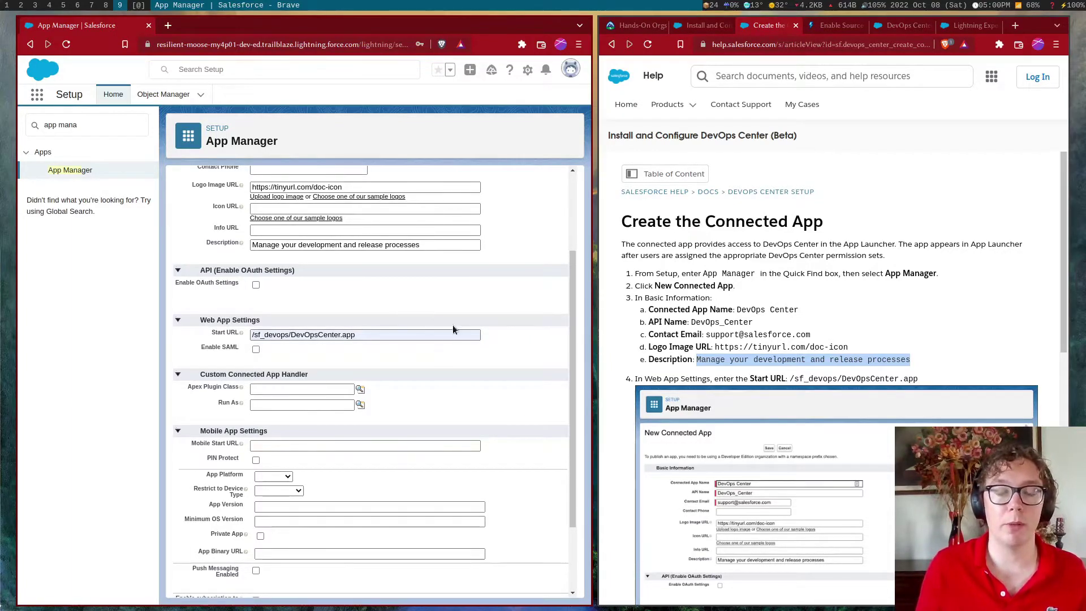
{"action": "scroll", "coordinate": [364, 347], "scroll_direction": "down", "scroll_amount": 3}
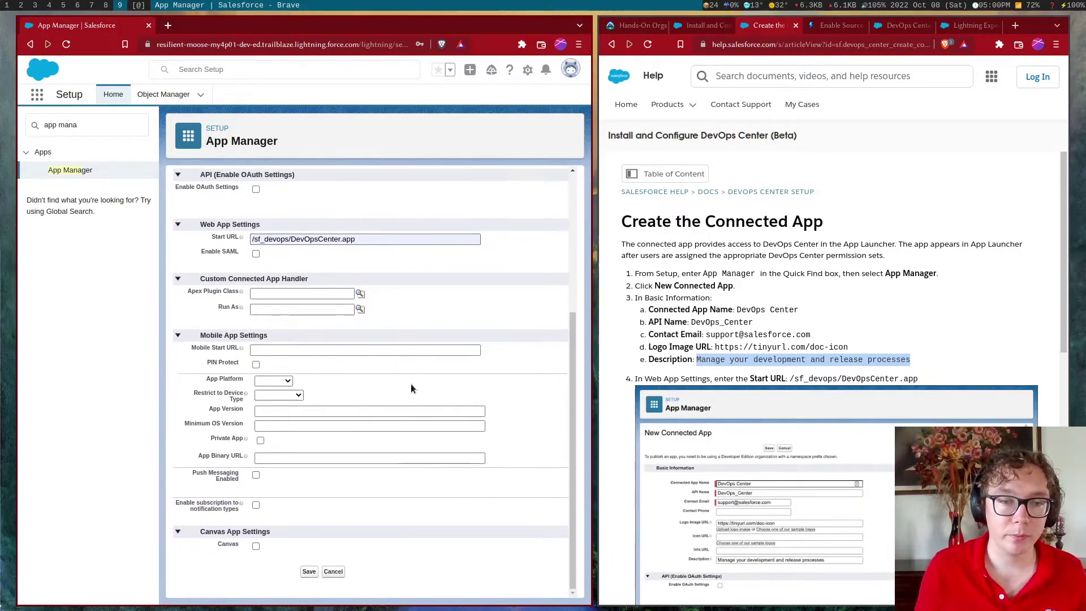
{"action": "scroll", "coordinate": [255, 407], "scroll_direction": "up", "scroll_amount": 3}
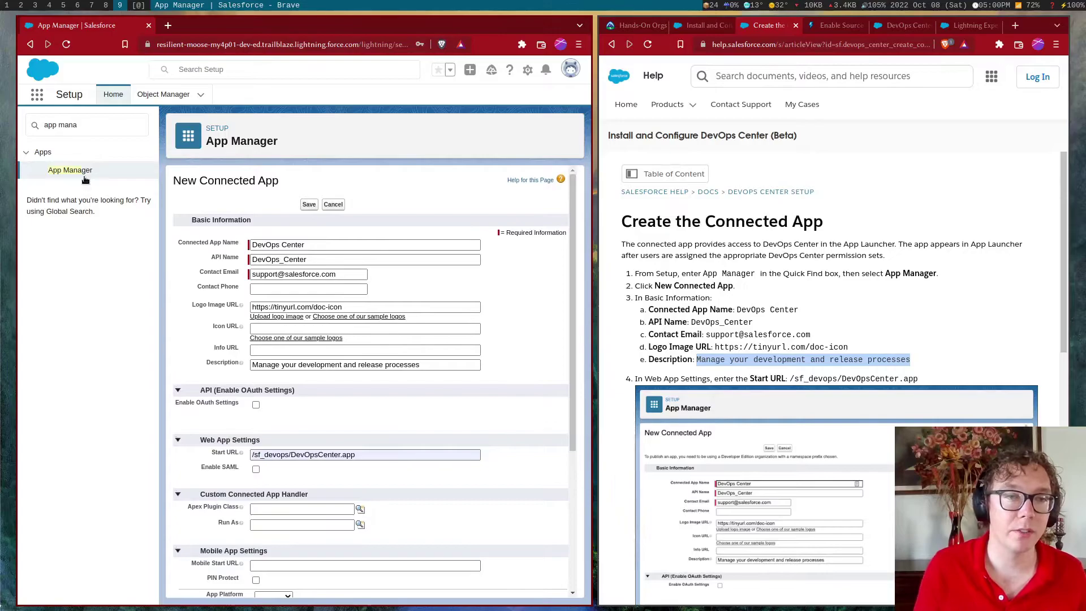
Return to App Manager and view the existing DevOps Center connected app
{"action": "left_click", "coordinate": [63, 171]}
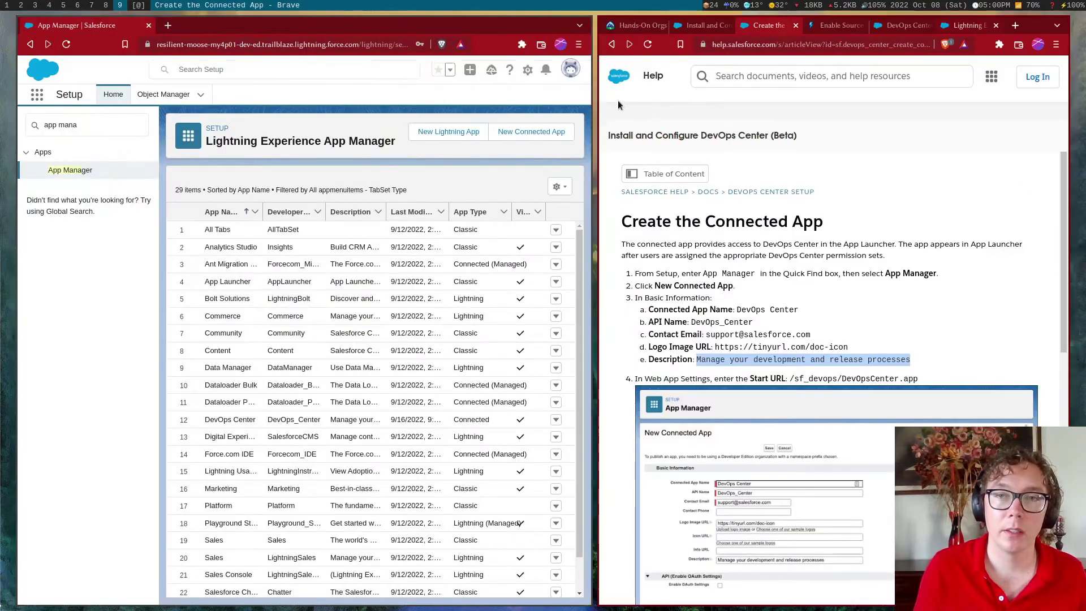
{"action": "left_click_drag", "start_coordinate": [74, 25], "coordinate": [738, 29]}
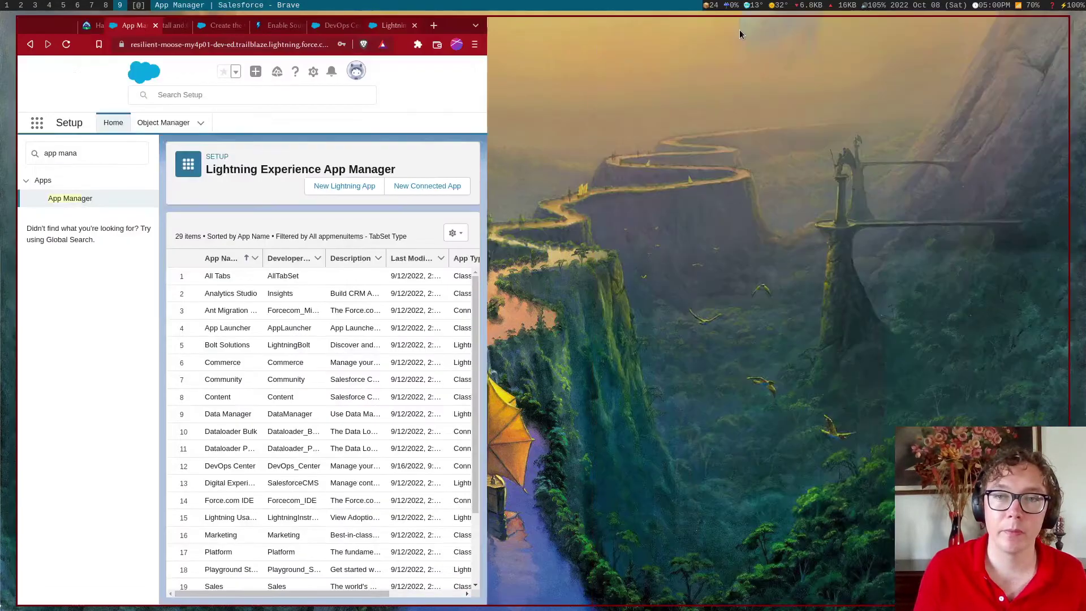
{"action": "scroll", "coordinate": [427, 420], "scroll_direction": "down", "scroll_amount": 1}
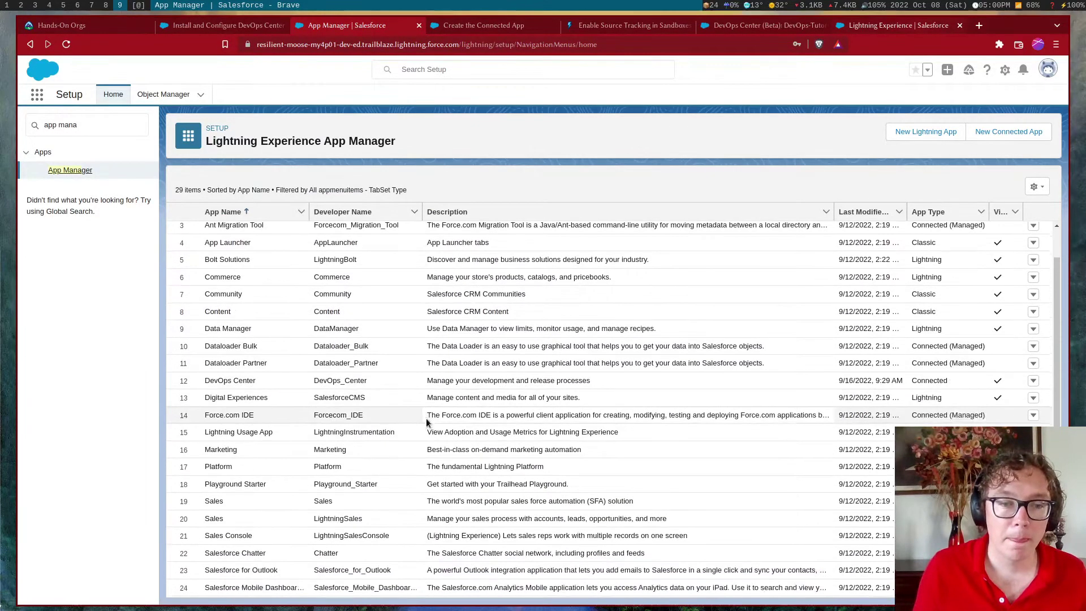
{"action": "scroll", "coordinate": [427, 420], "scroll_direction": "down", "scroll_amount": 2}
{"action": "scroll", "coordinate": [453, 446], "scroll_direction": "up", "scroll_amount": 3}
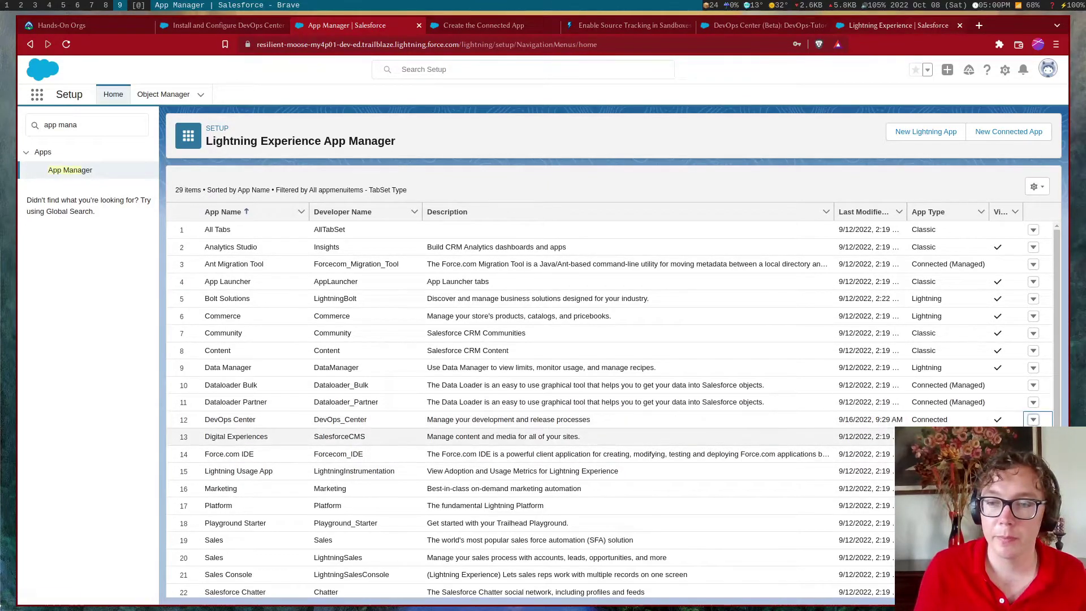
{"action": "left_click", "coordinate": [1013, 439]}
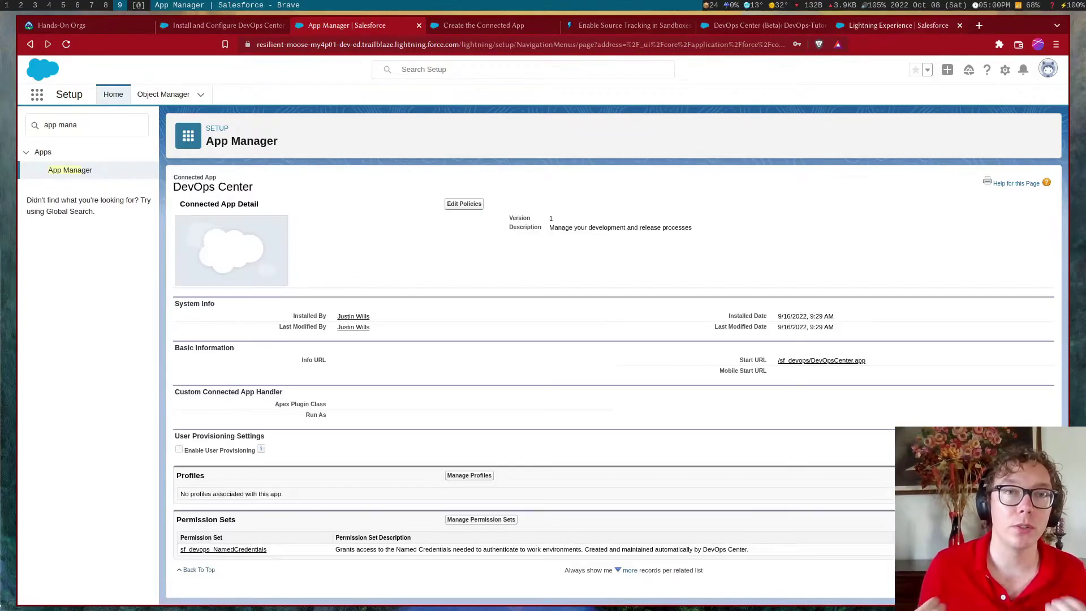
Tick sf_devops_InitializeEnvironments in Manage Permission Sets for the DevOps Center app and save
{"action": "left_click", "coordinate": [484, 518]}
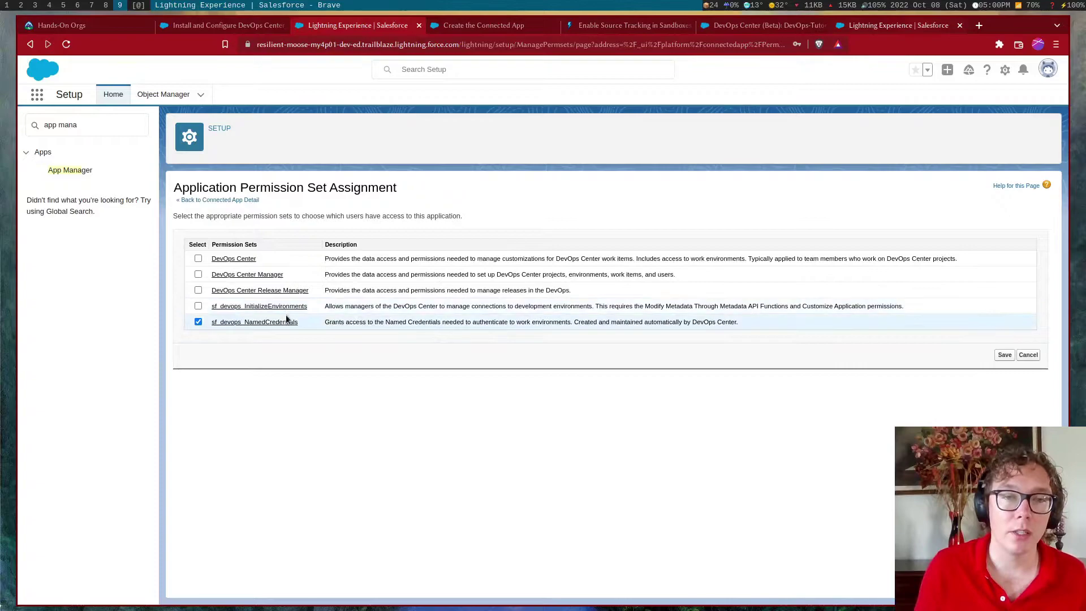
{"action": "left_click", "coordinate": [199, 307]}
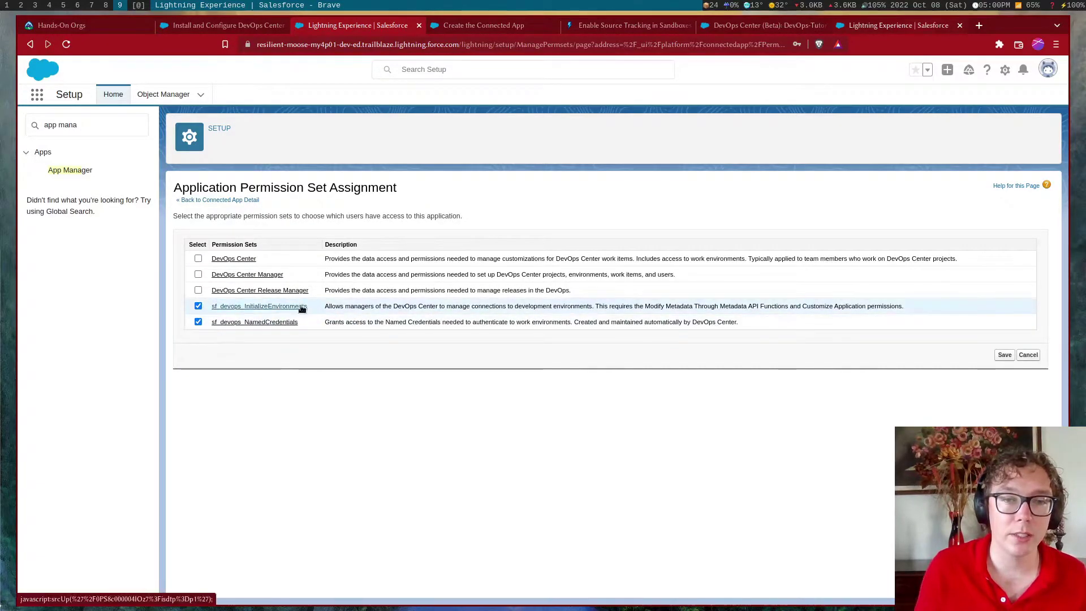
{"action": "left_click", "coordinate": [1005, 355]}
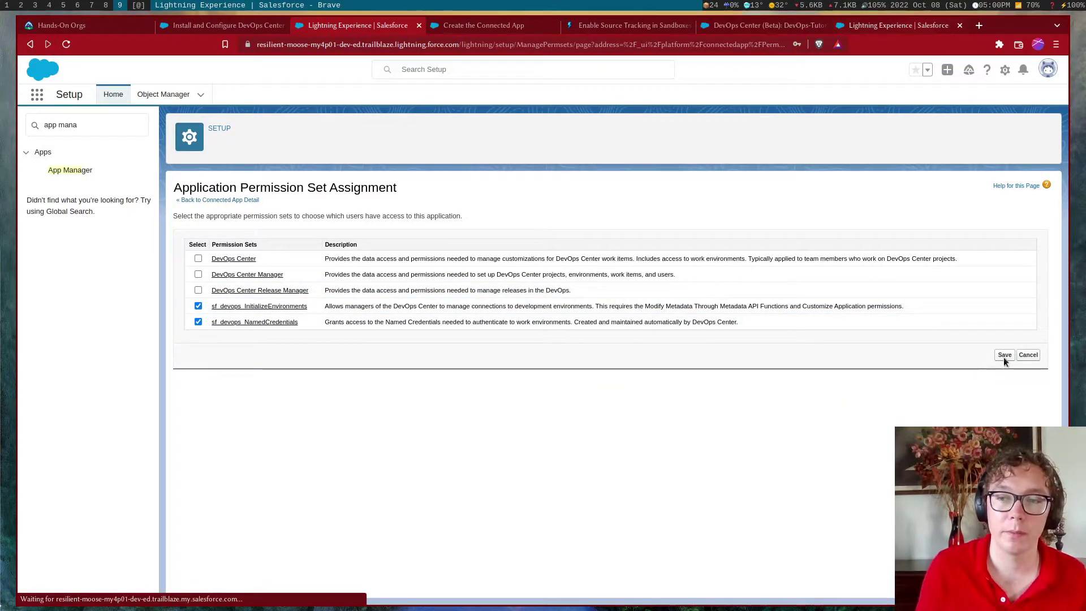
{"action": "triple_click", "coordinate": [81, 127]}
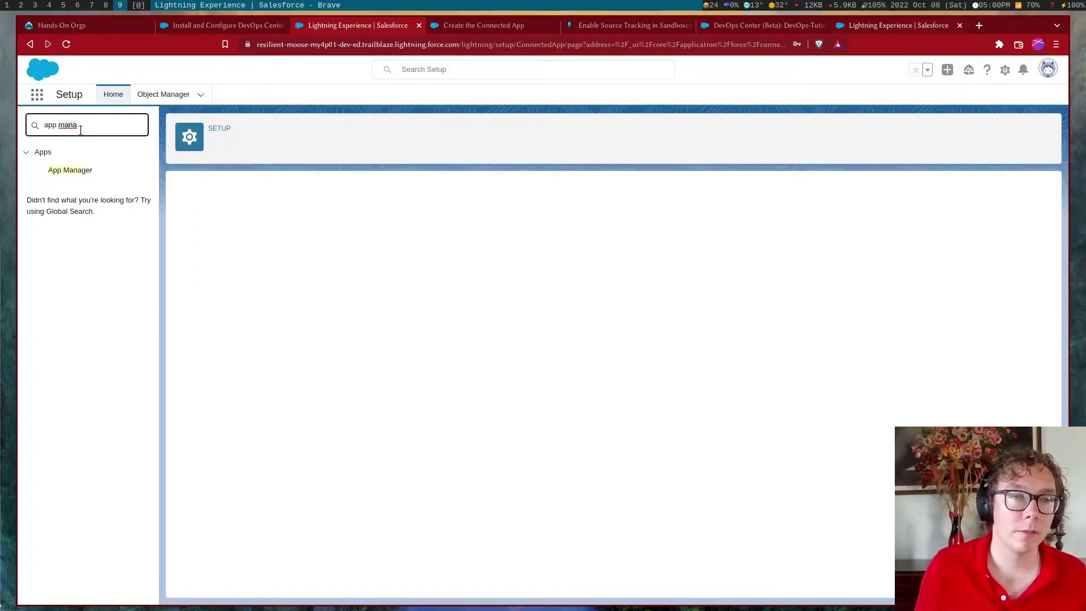
{"action": "type", "text": "pr"}
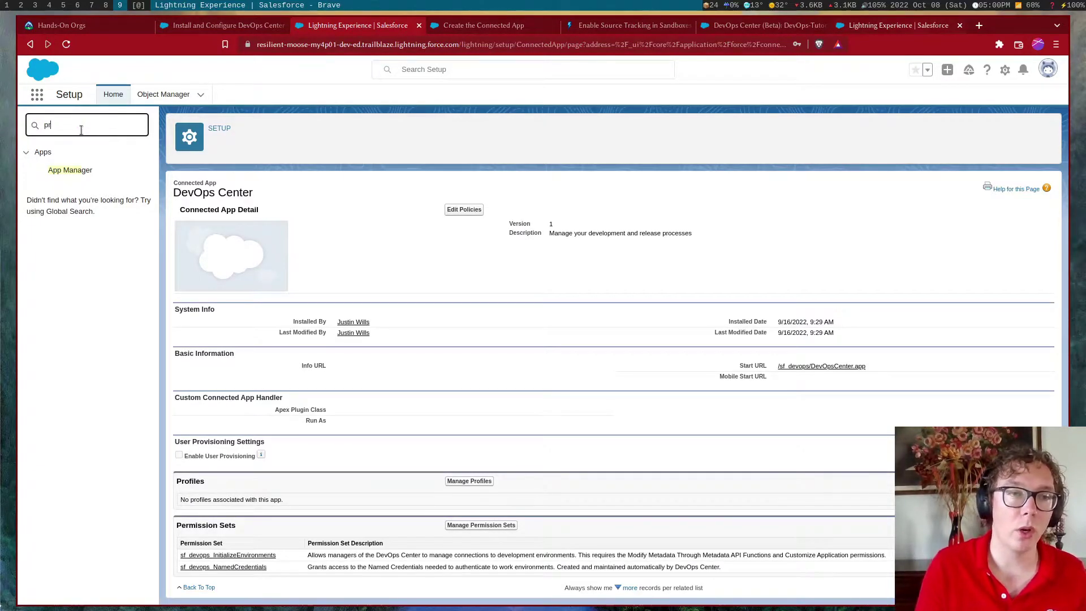
{"action": "key", "text": "BackSpace"}
{"action": "key", "text": "BackSpace"}
Find Users in Quick Find and open the administrator user's record
{"action": "type", "text": "users"}
{"action": "left_click", "coordinate": [77, 303]}
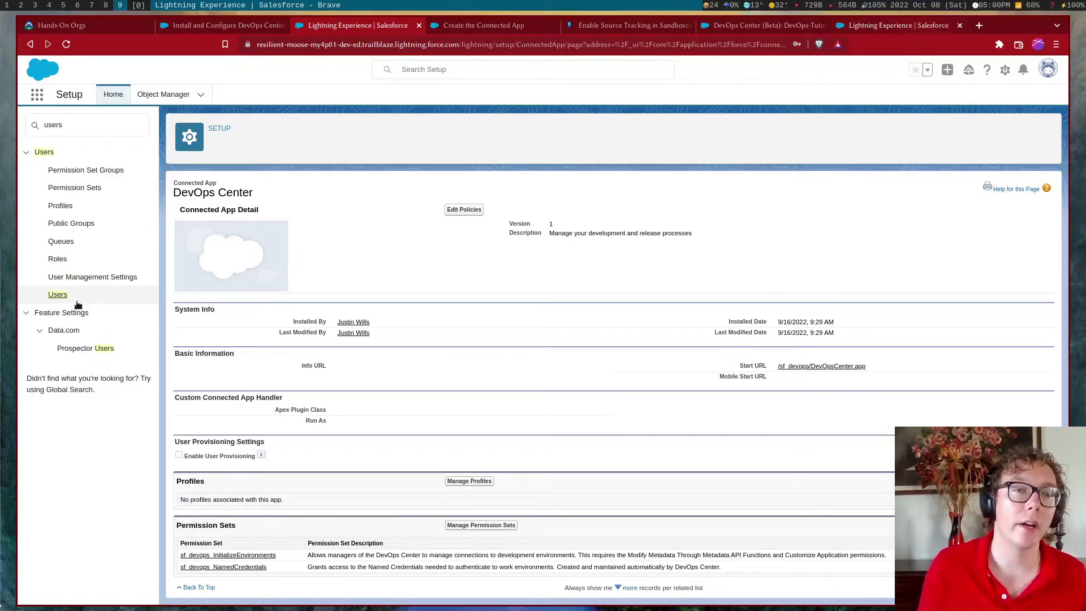
{"action": "left_click", "coordinate": [62, 297]}
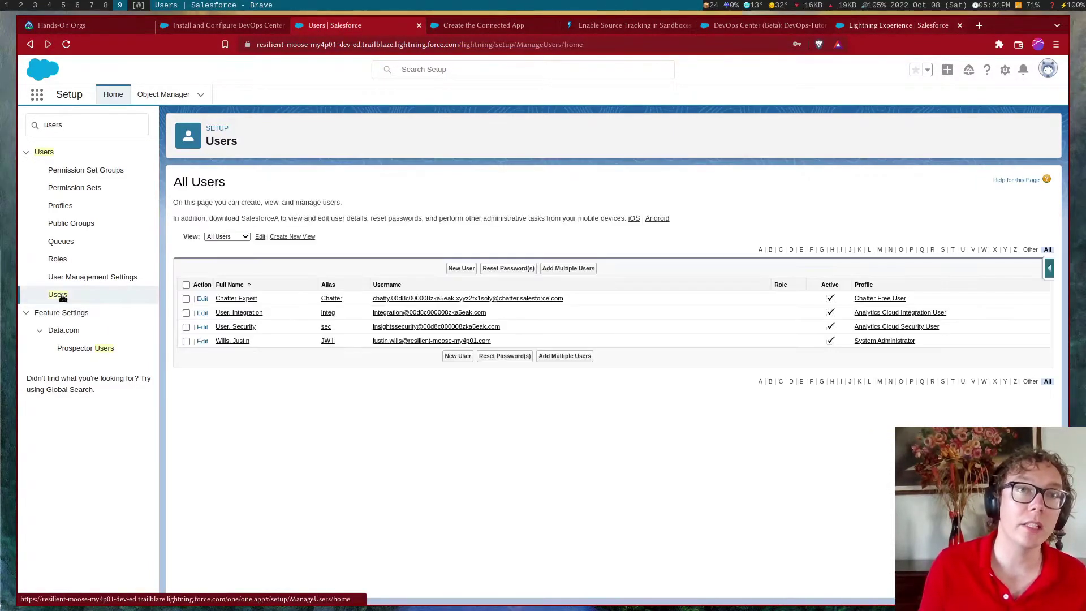
{"action": "left_click", "coordinate": [226, 341]}
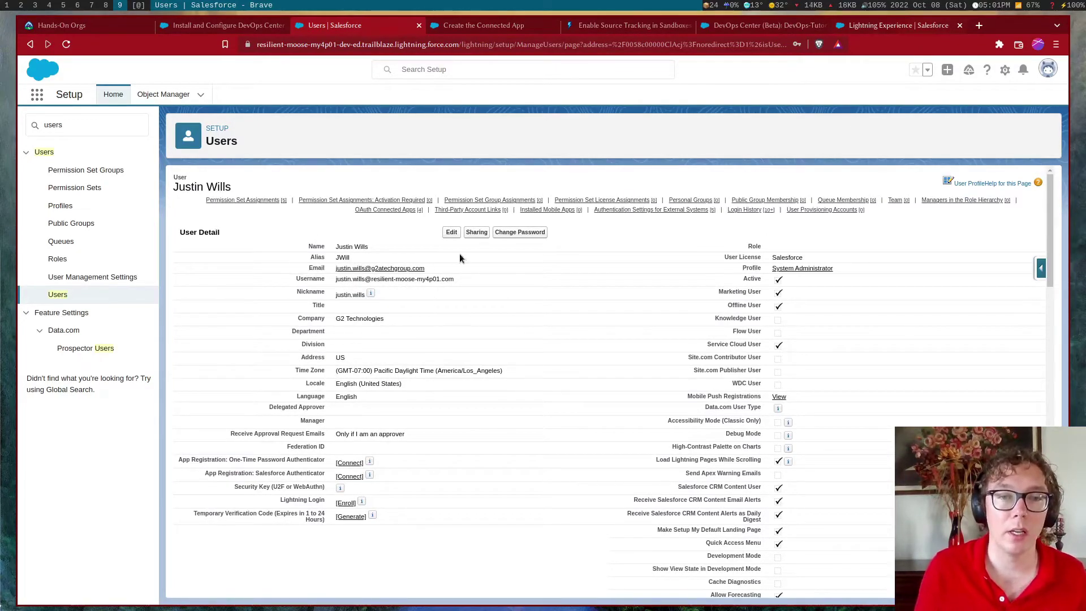
{"action": "scroll", "coordinate": [439, 283], "scroll_direction": "down", "scroll_amount": 10}
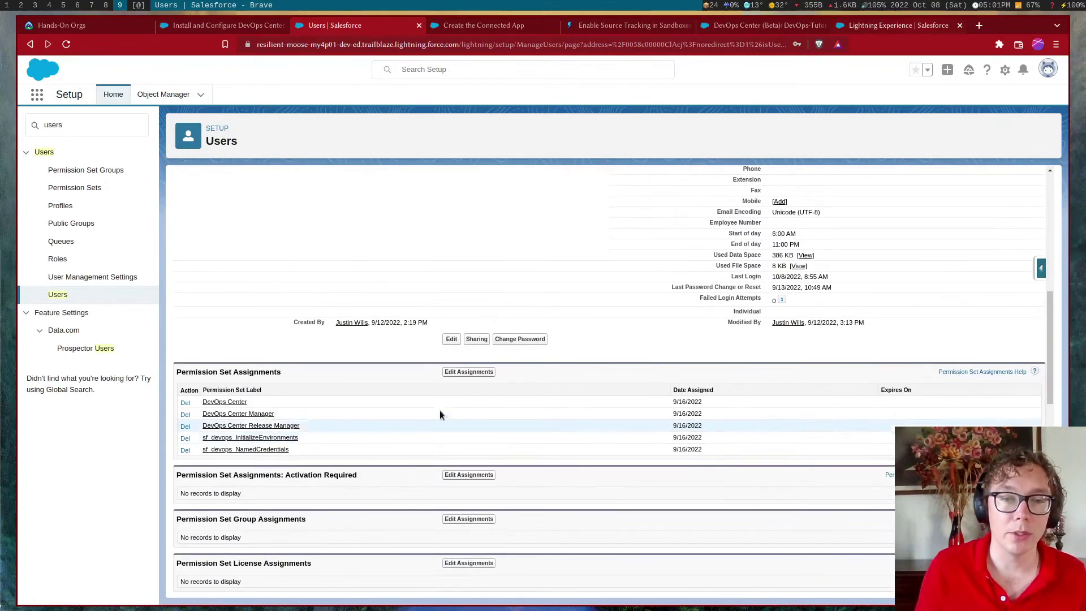
Review the enabled DevOps Center and sf_devops permission sets, then cancel without changes
{"action": "left_click", "coordinate": [475, 371]}
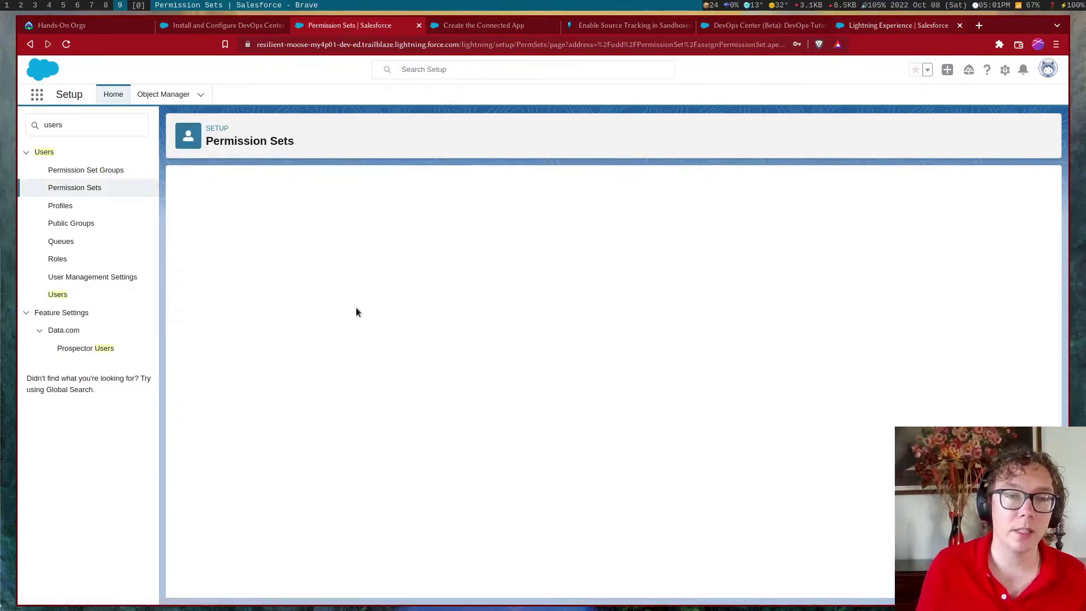
{"action": "left_click_drag", "start_coordinate": [421, 260], "coordinate": [425, 276]}
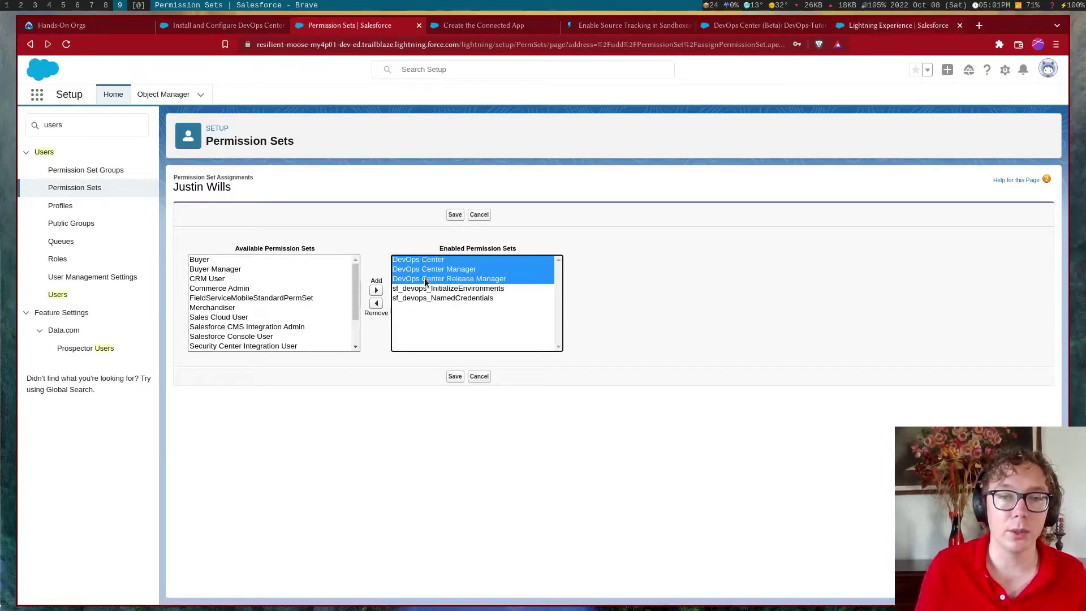
{"action": "left_click", "coordinate": [508, 280]}
{"action": "left_click", "coordinate": [502, 298]}
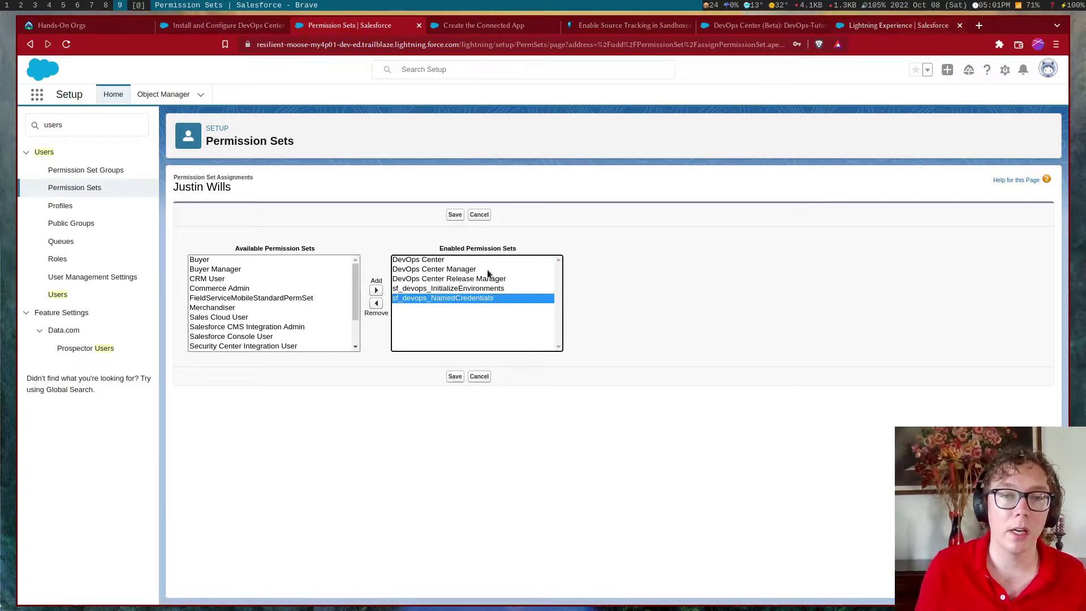
{"action": "left_click", "coordinate": [478, 290]}
{"action": "left_click", "coordinate": [477, 296]}
{"action": "left_click", "coordinate": [477, 288]}
{"action": "left_click", "coordinate": [483, 297]}
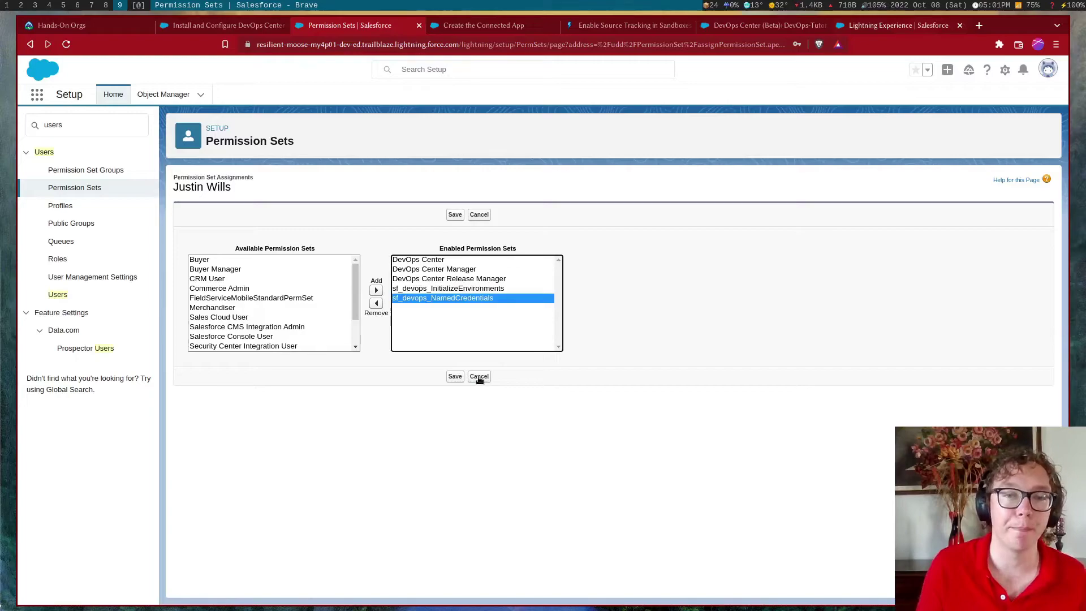
{"action": "left_click", "coordinate": [479, 377]}
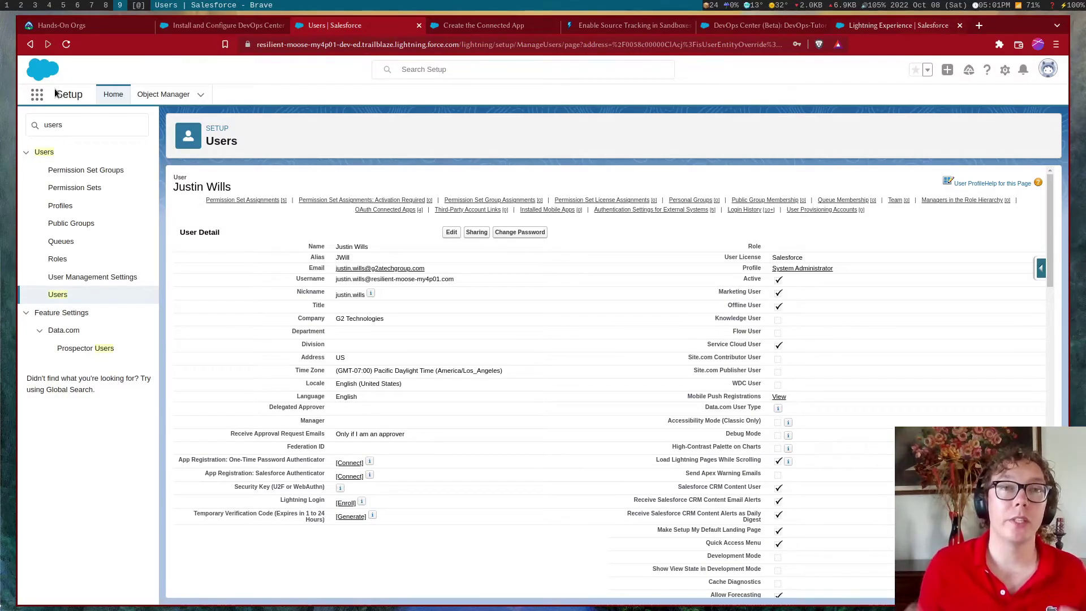
Launch the Sales app, then search 'dev' in the App Launcher and open DevOps Center
{"action": "left_click", "coordinate": [36, 94]}
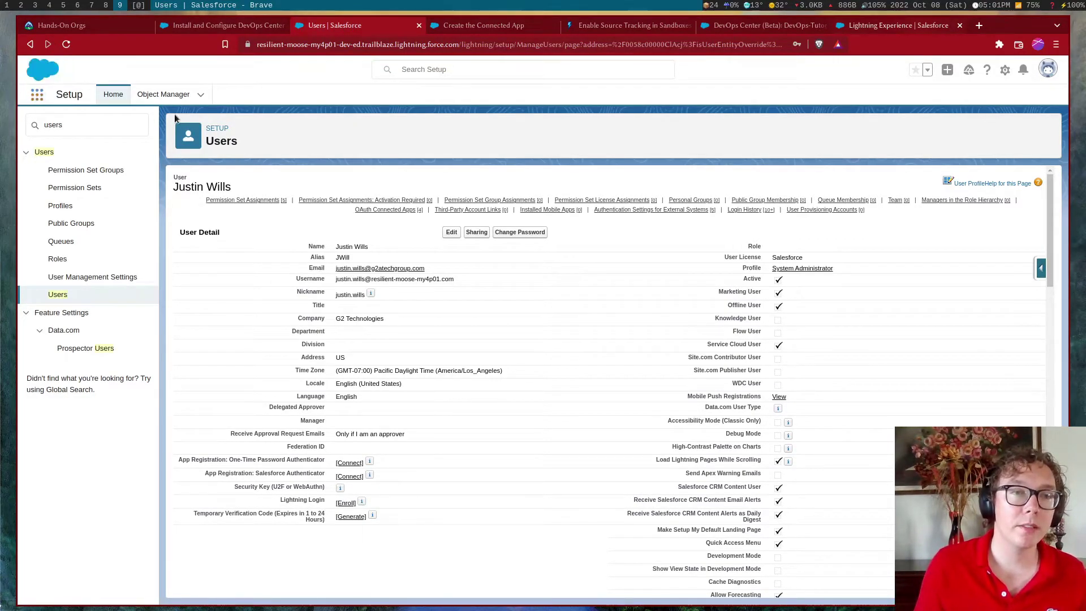
{"action": "left_click", "coordinate": [36, 94]}
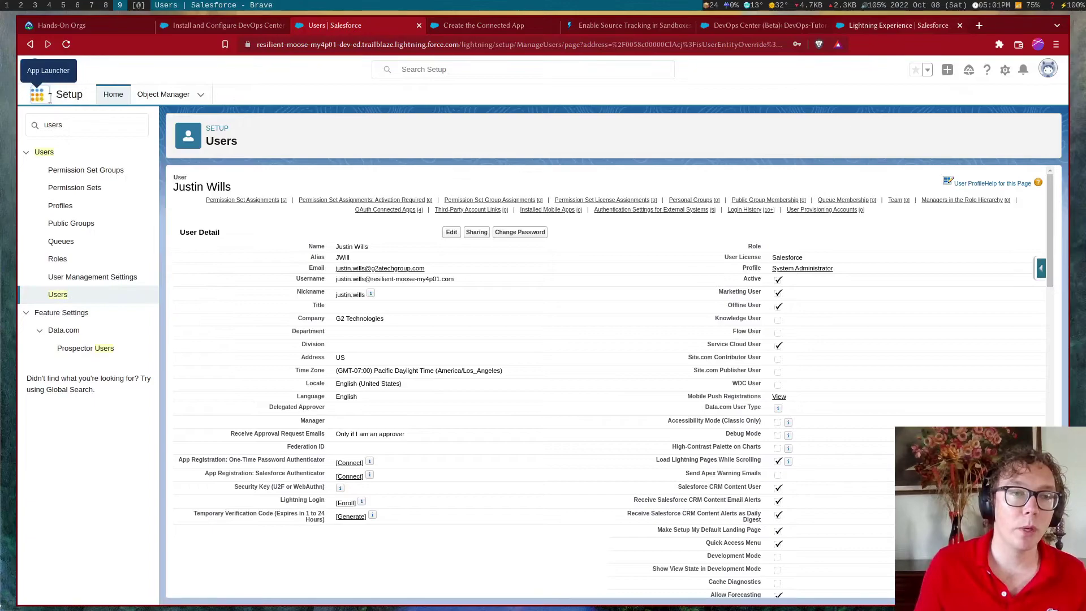
{"action": "left_click", "coordinate": [36, 94]}
{"action": "type", "text": "dev"}
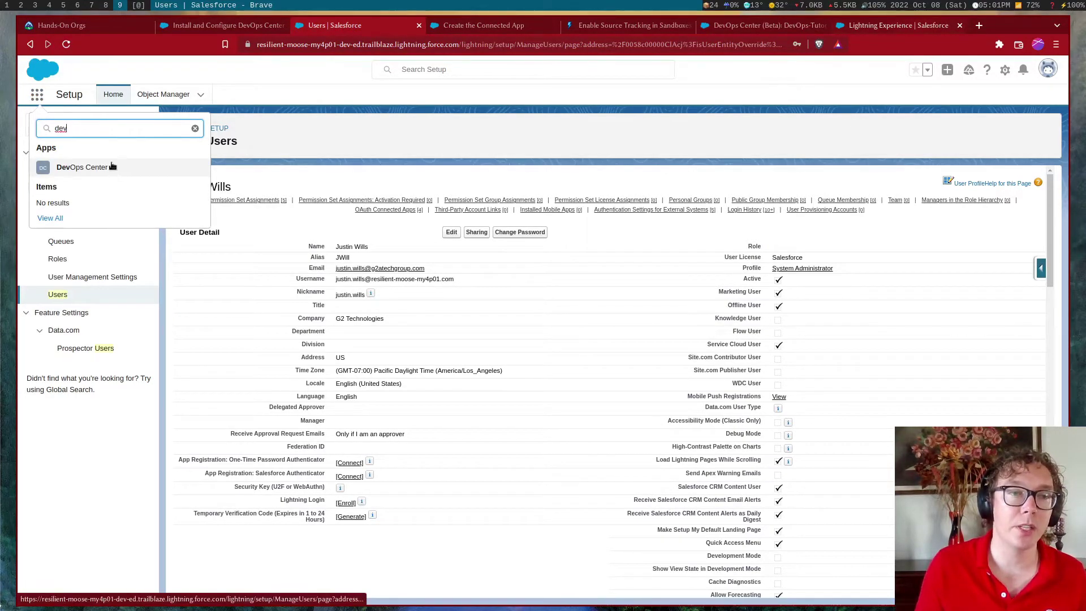
{"action": "double_click", "coordinate": [101, 130]}
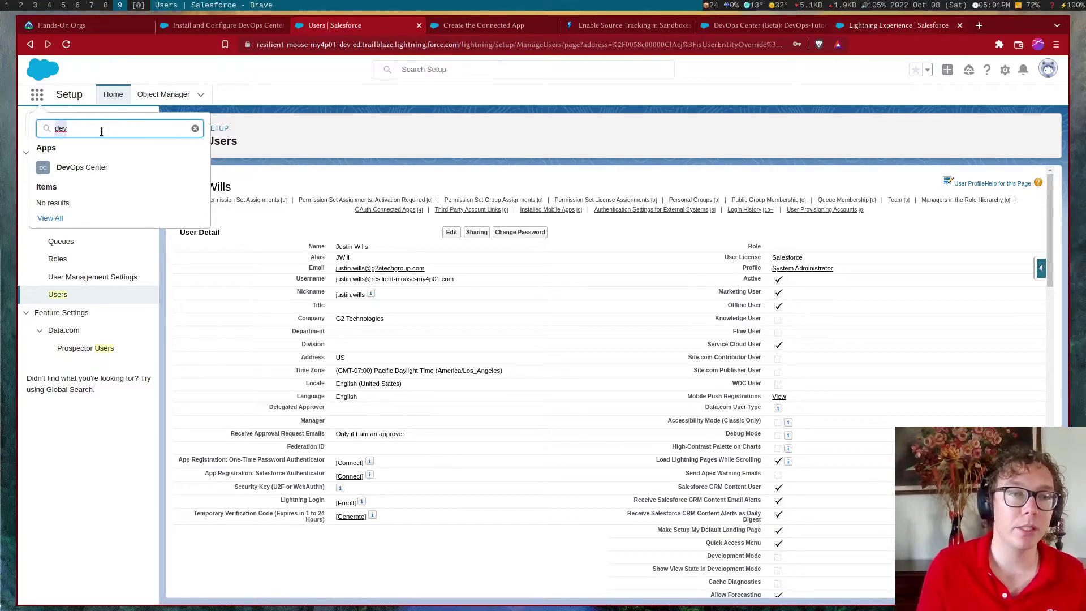
{"action": "type", "text": "sa"}
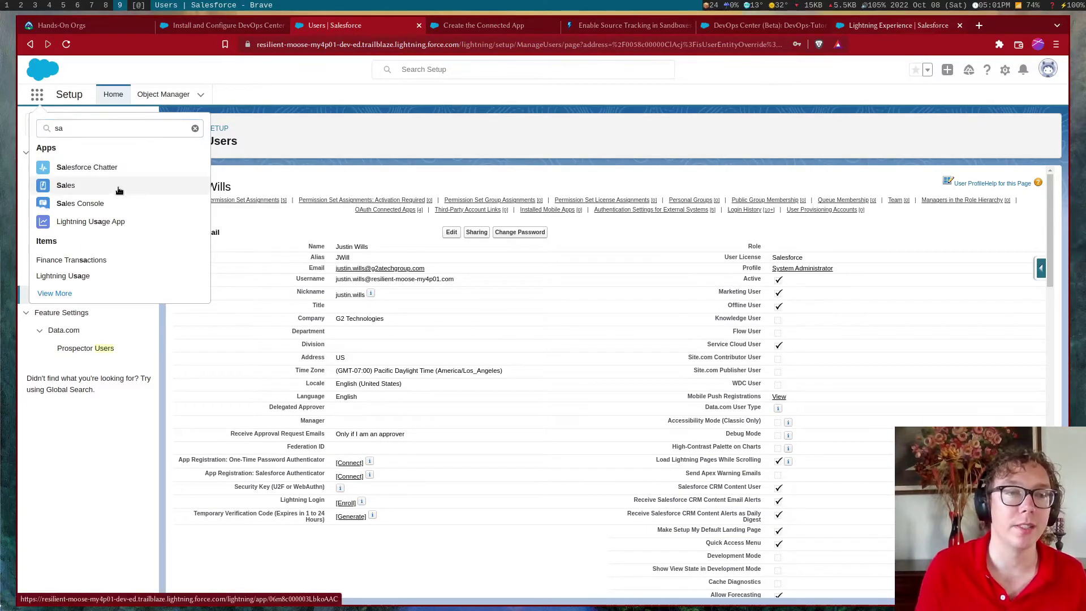
{"action": "left_click", "coordinate": [119, 190]}
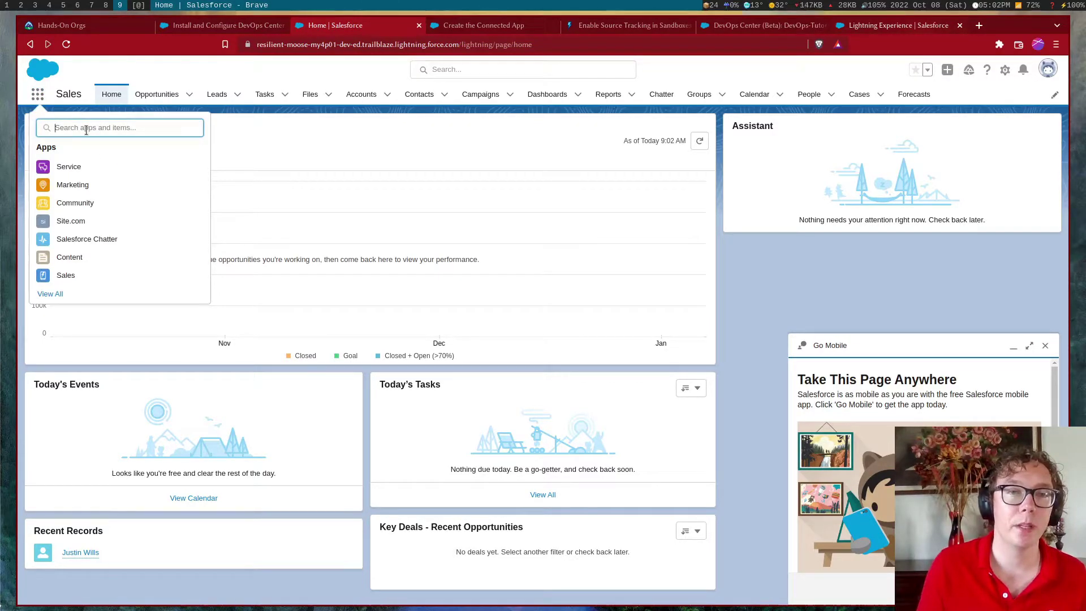
{"action": "type", "text": "dev"}
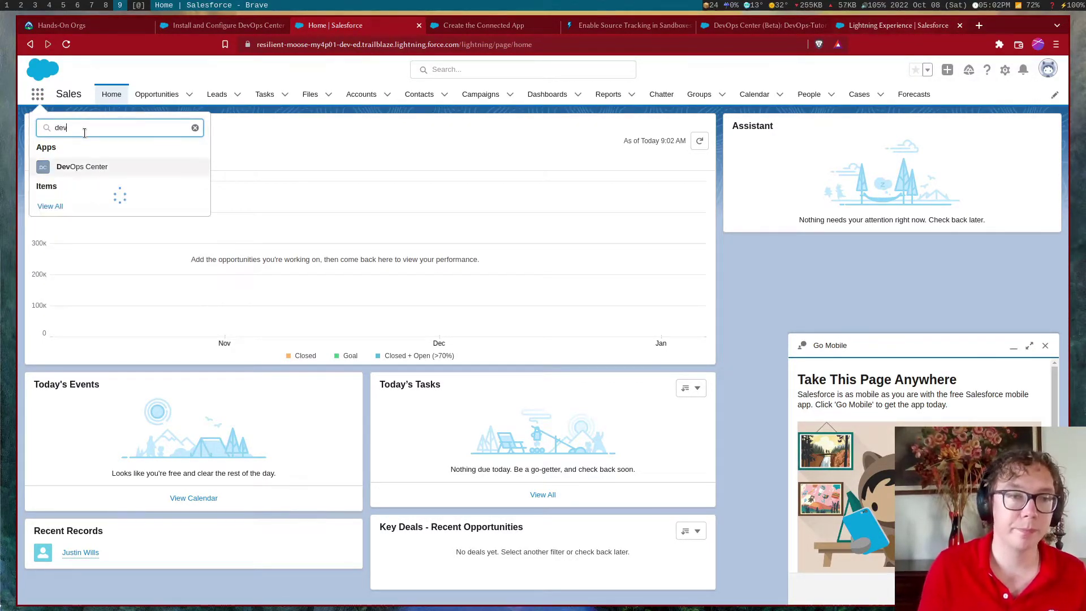
{"action": "left_click", "coordinate": [92, 165]}
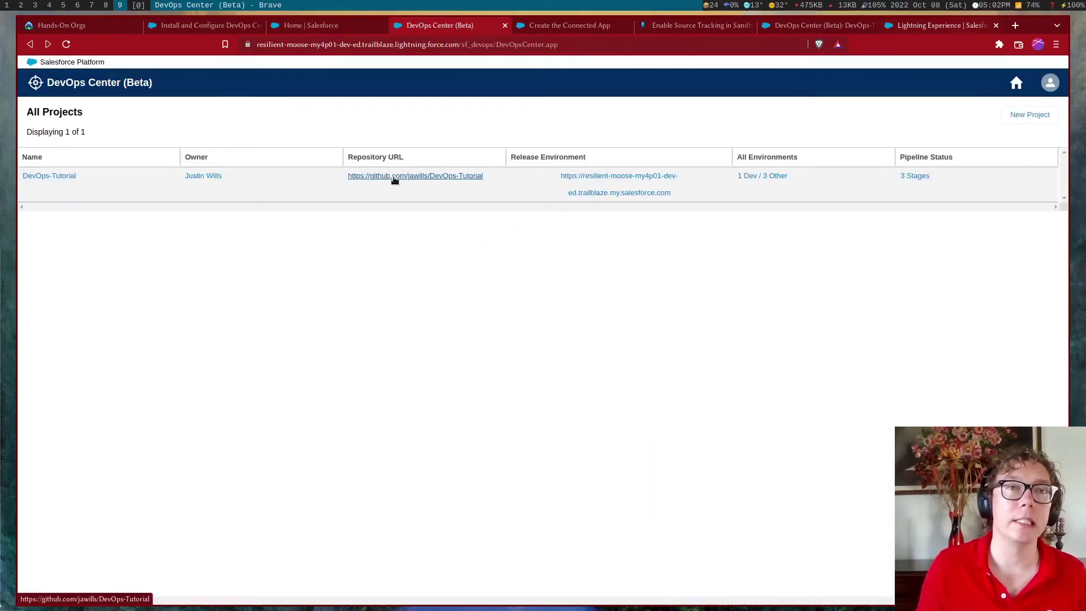
Name the new project DevOps-YT and check the repository owner for its new DevOps-YT repository
{"action": "left_click", "coordinate": [1008, 114]}
{"action": "left_click", "coordinate": [555, 235]}
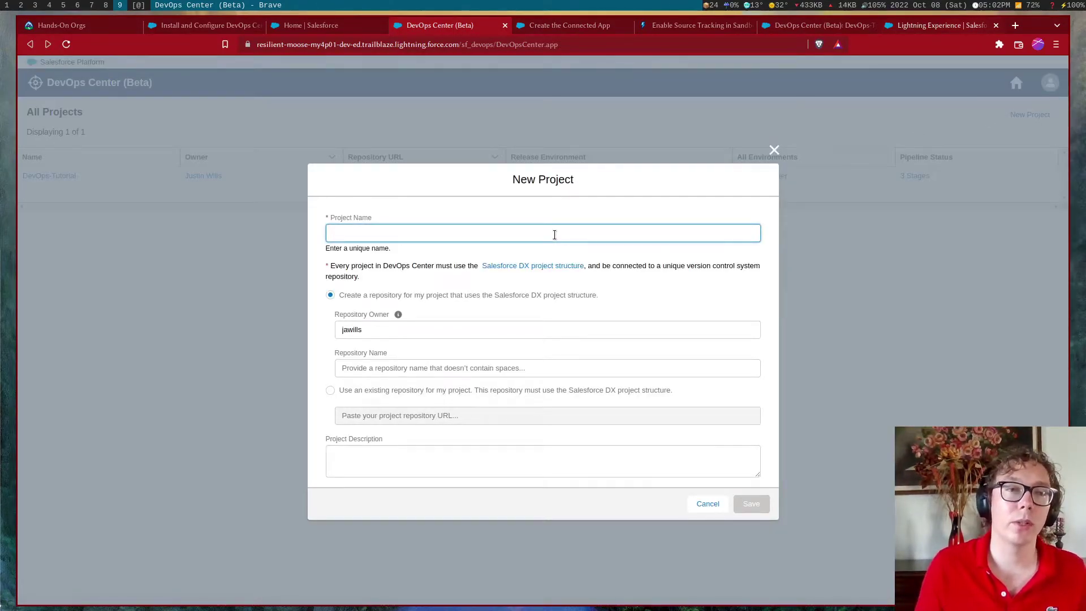
{"action": "type", "text": "DevOps-YT"}
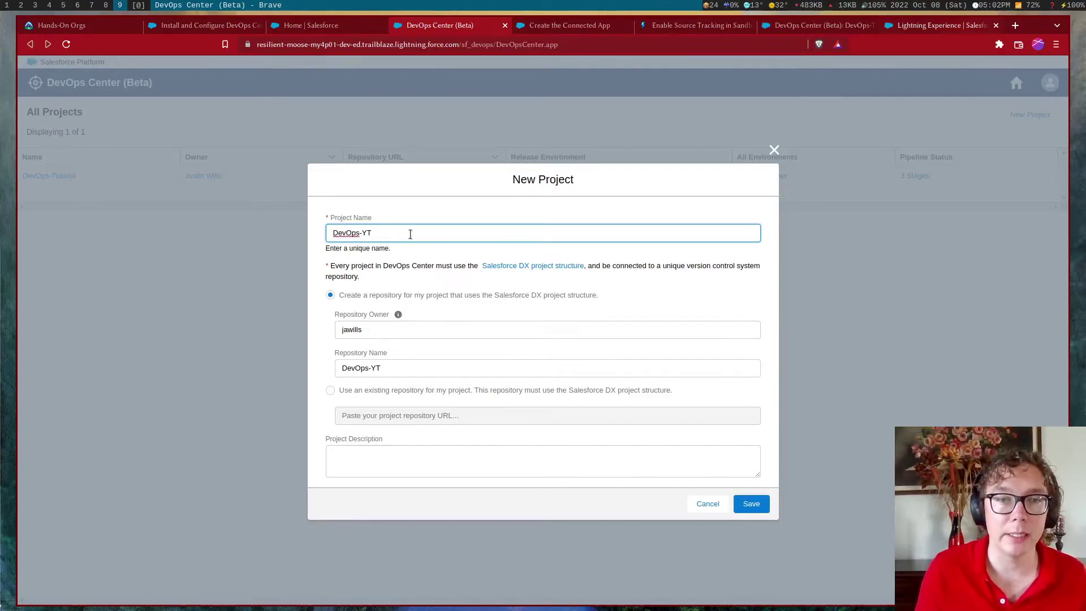
{"action": "key", "text": "Tab"}
{"action": "key", "text": "Tab"}
{"action": "key", "text": "Tab"}
{"action": "key", "text": "Tab"}
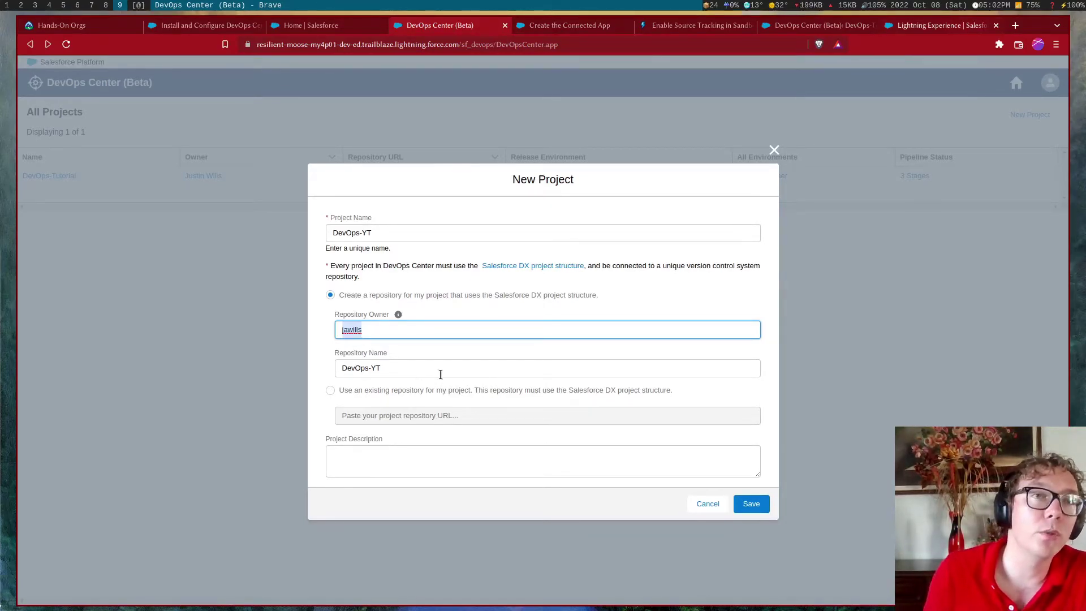
{"action": "left_click", "coordinate": [425, 330]}
{"action": "double_click", "coordinate": [406, 332]}
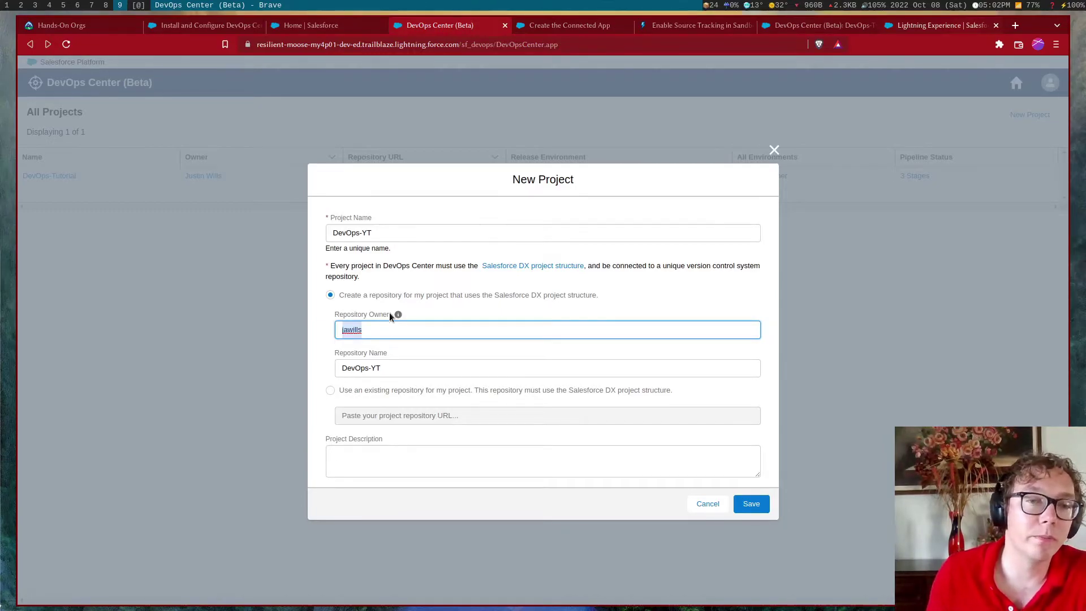
{"action": "left_click", "coordinate": [390, 335]}
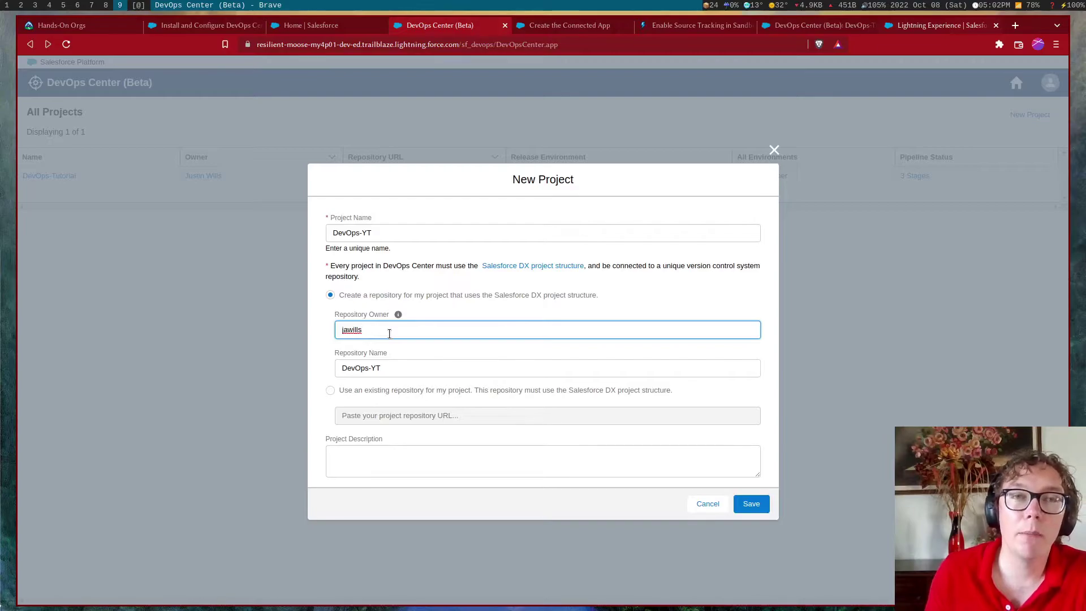
{"action": "double_click", "coordinate": [389, 333]}
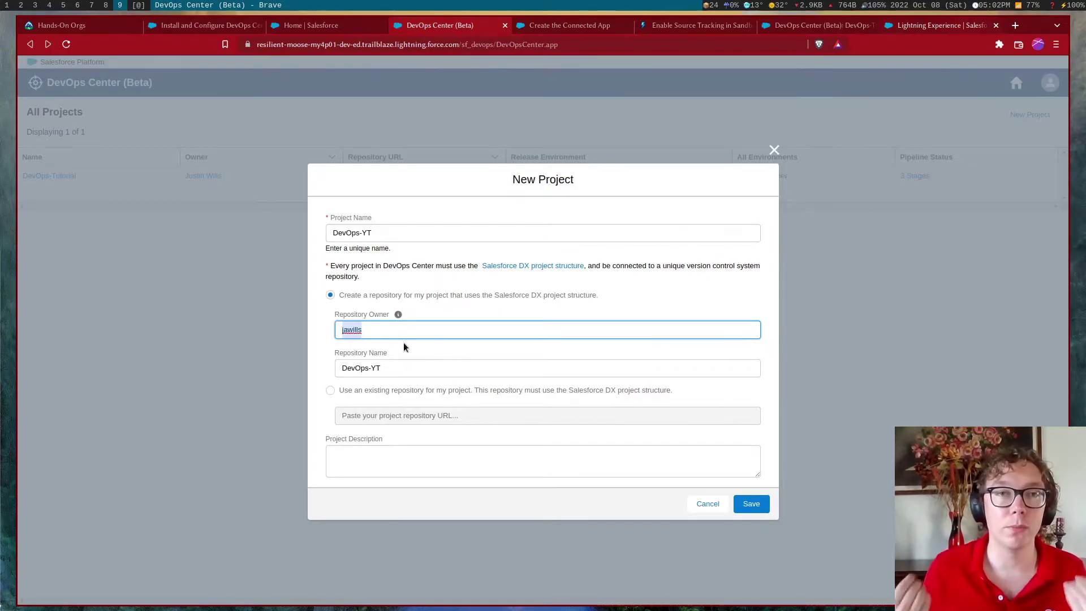
{"action": "left_click", "coordinate": [550, 395]}
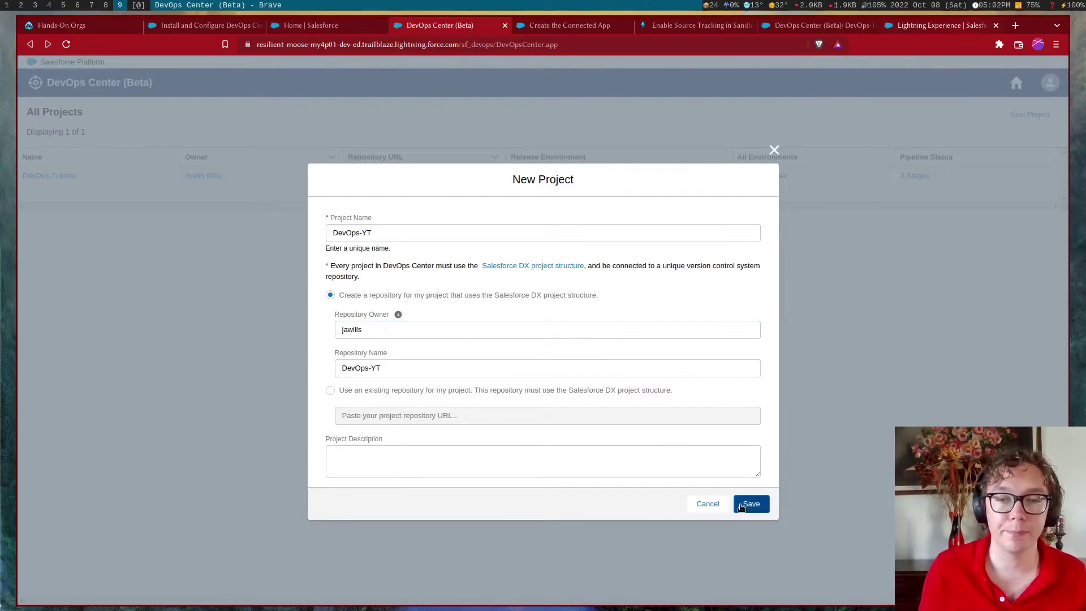
Save the DevOps-YT project and connect its release environment as a Production Org
{"action": "left_click", "coordinate": [738, 504]}
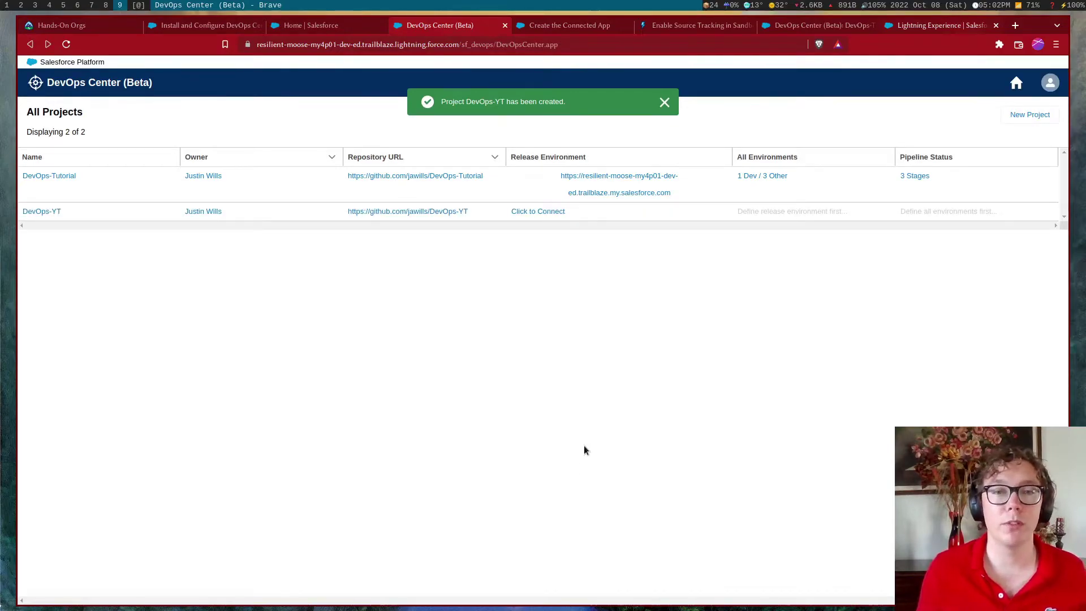
{"action": "left_click", "coordinate": [56, 210]}
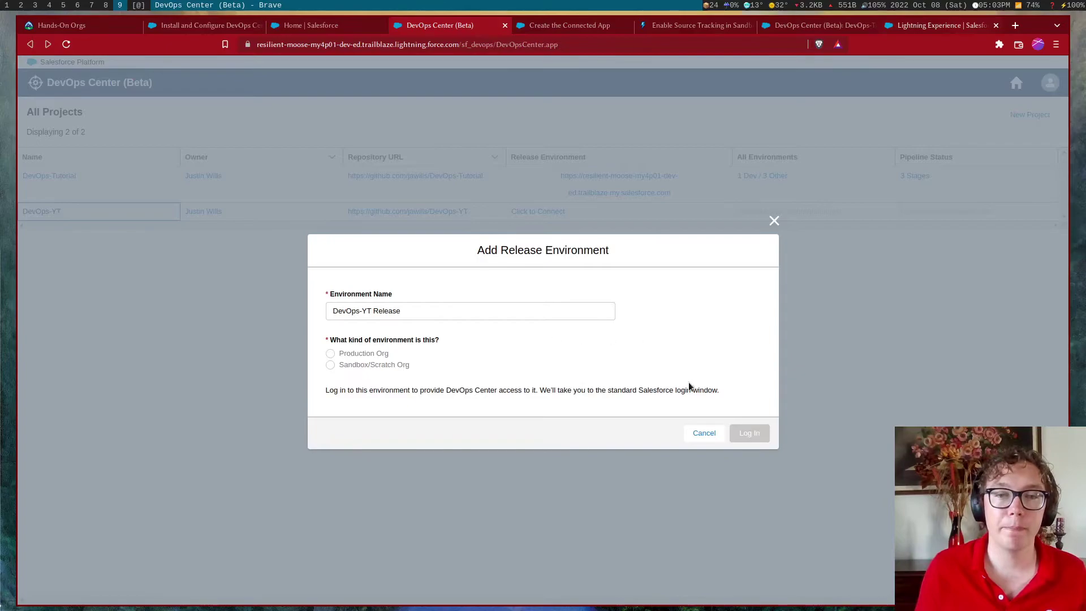
{"action": "left_click", "coordinate": [701, 432]}
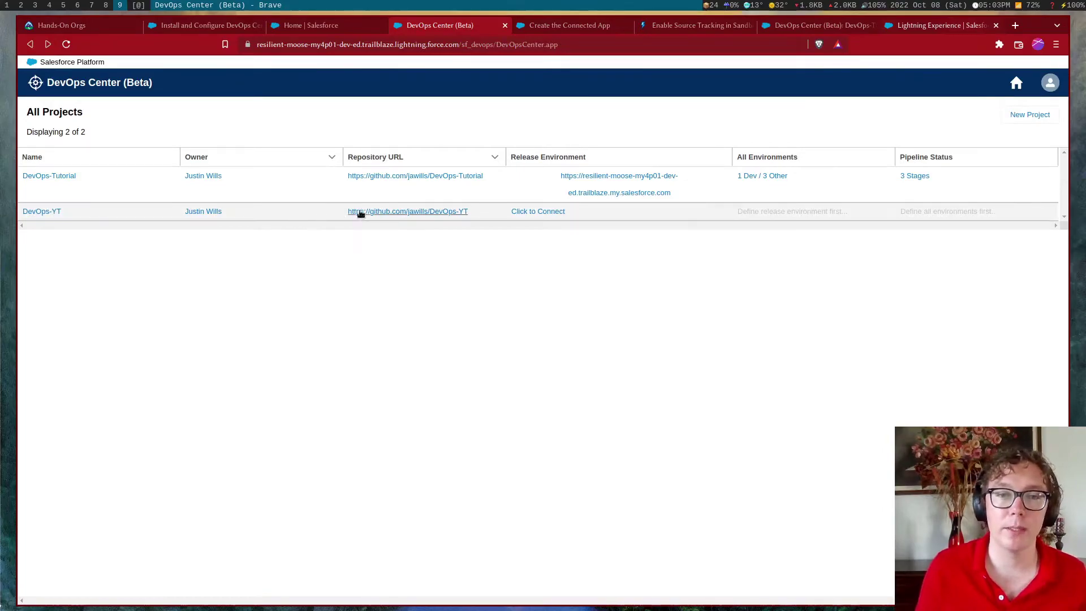
{"action": "left_click", "coordinate": [57, 211]}
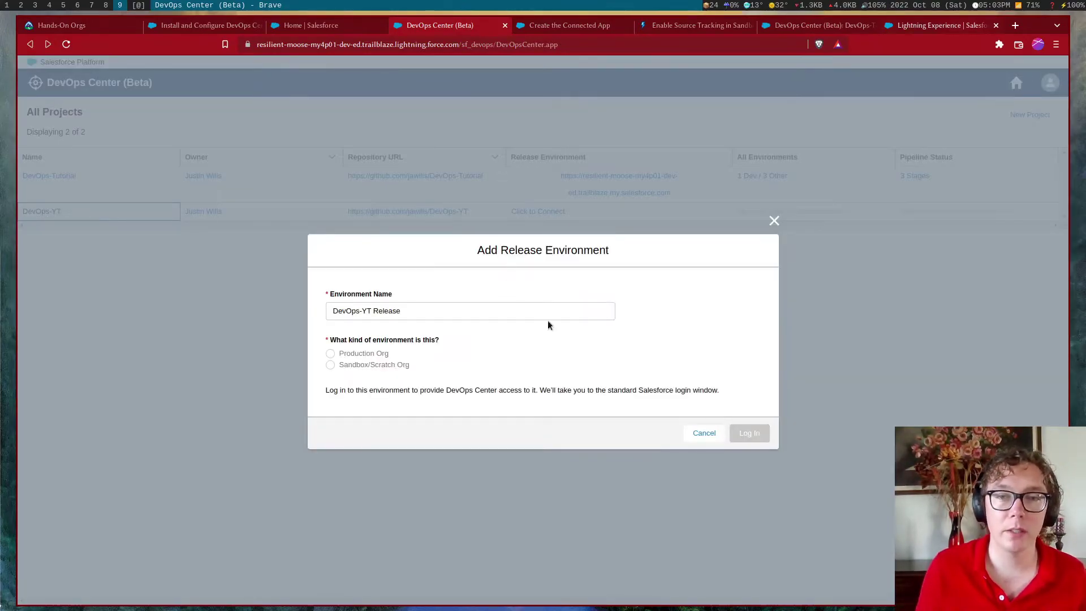
{"action": "left_click", "coordinate": [386, 355]}
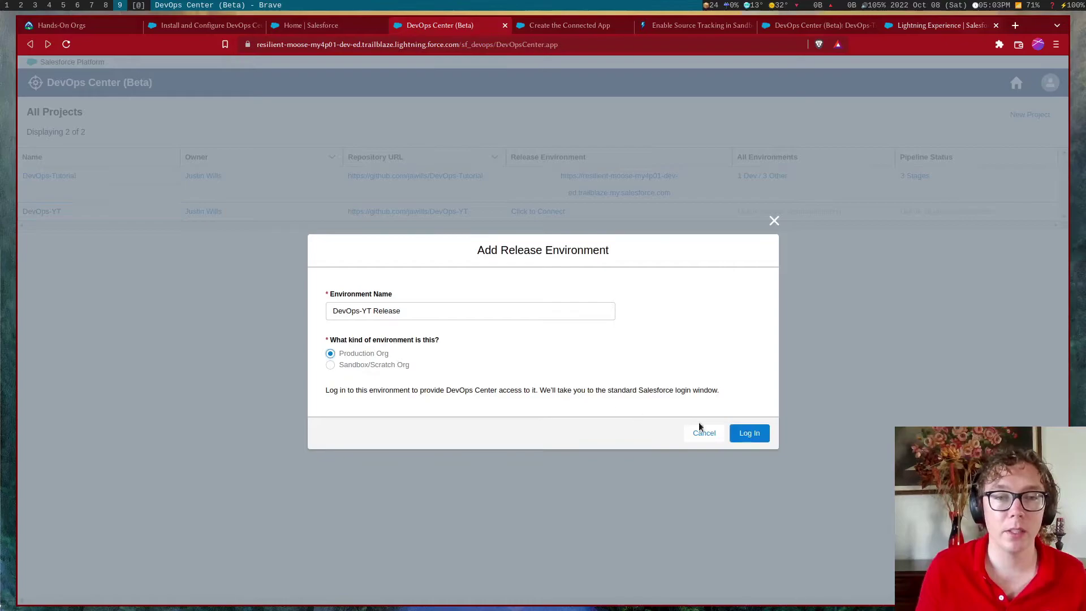
{"action": "left_click", "coordinate": [746, 432]}
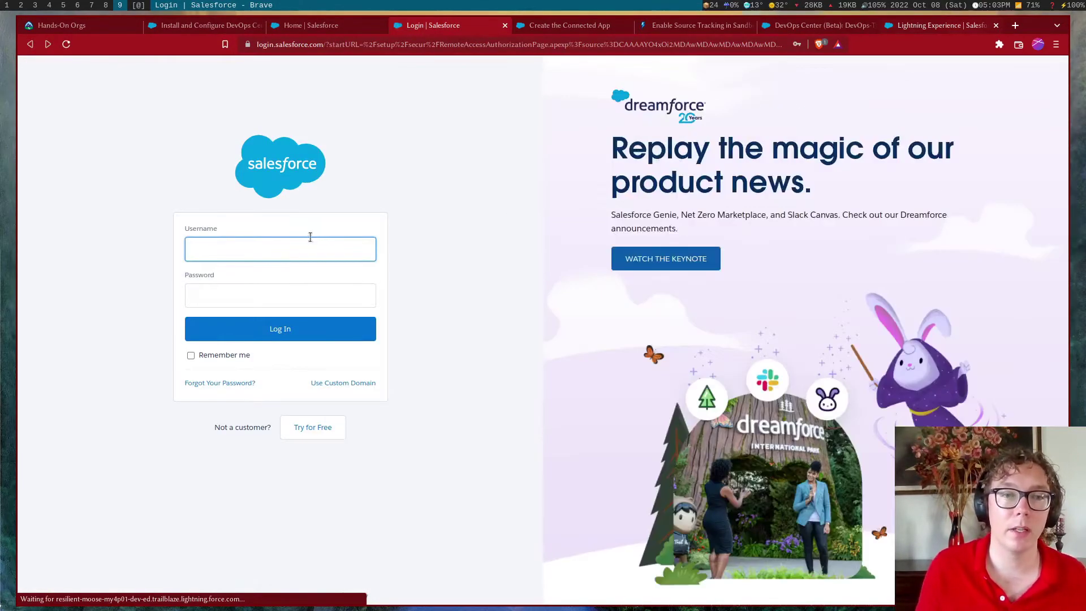
Sign in to the DevOps-YT release org with the saved login
{"action": "left_click", "coordinate": [296, 249]}
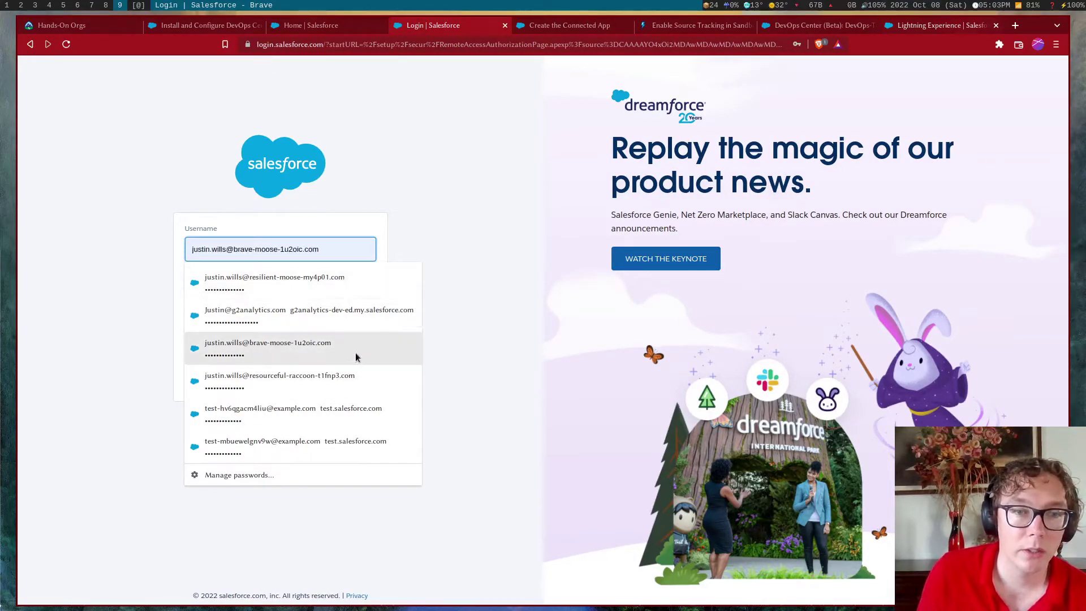
{"action": "left_click", "coordinate": [343, 379]}
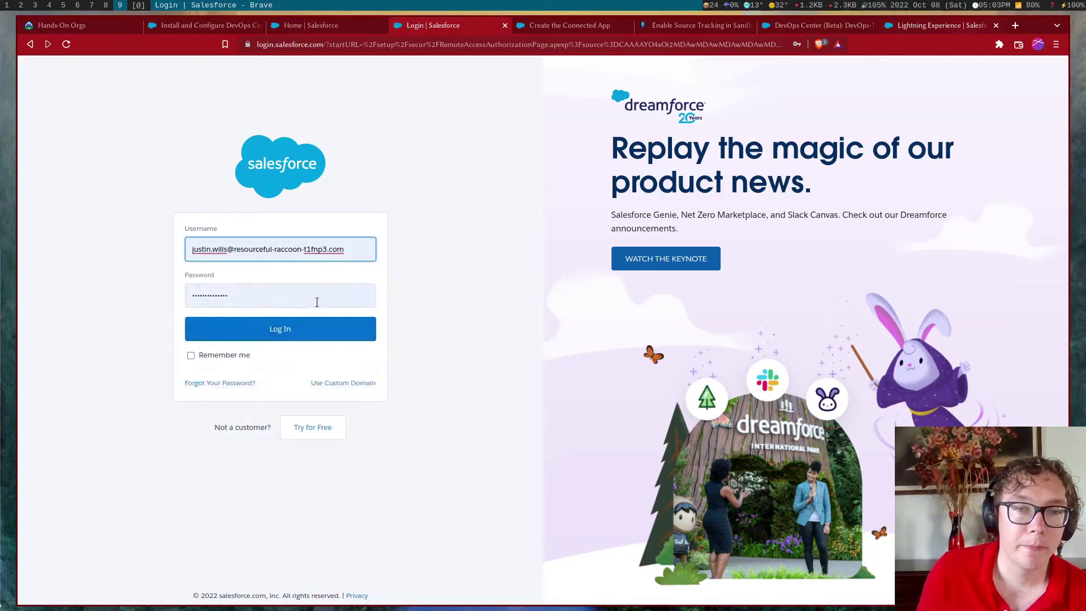
{"action": "left_click", "coordinate": [319, 328]}
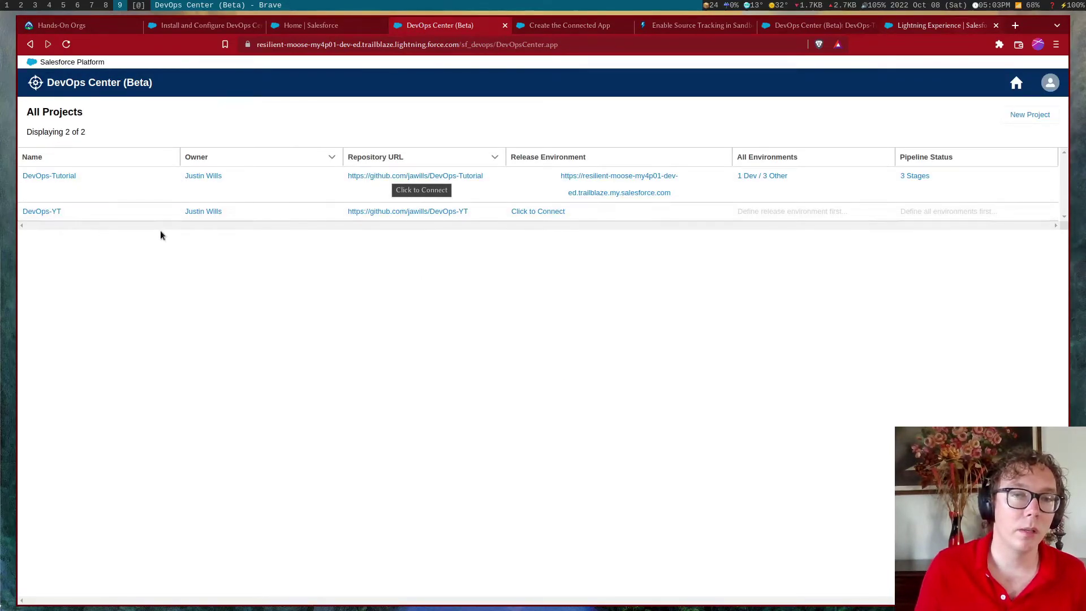
Remove the Integration and UAT stages and set Staging's environment to DevOps-YT Release
{"action": "left_click", "coordinate": [58, 214]}
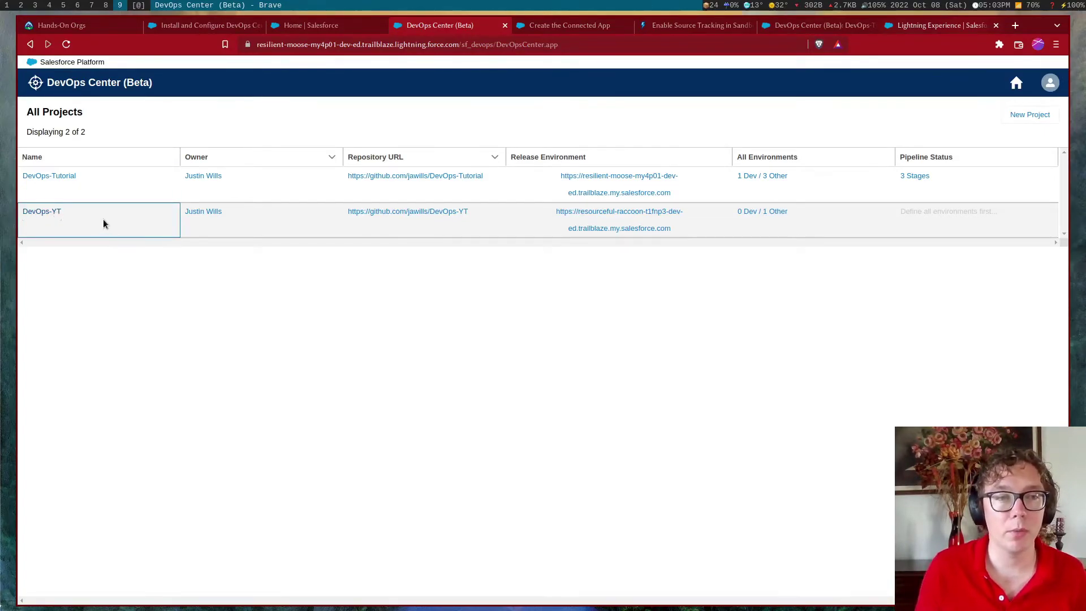
{"action": "left_click", "coordinate": [51, 212]}
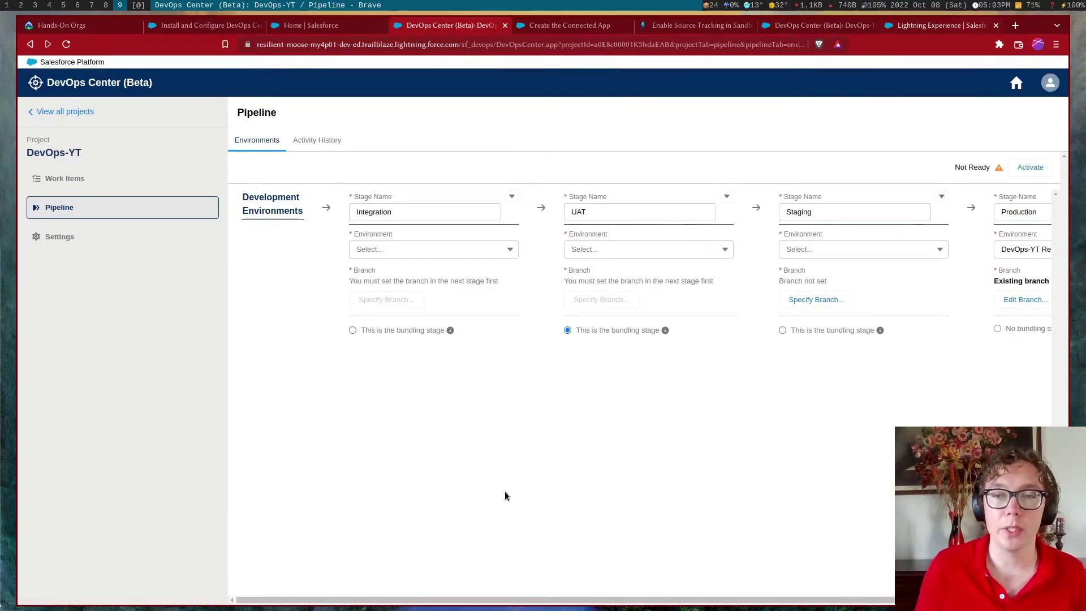
{"action": "left_click_drag", "start_coordinate": [490, 600], "coordinate": [518, 577]}
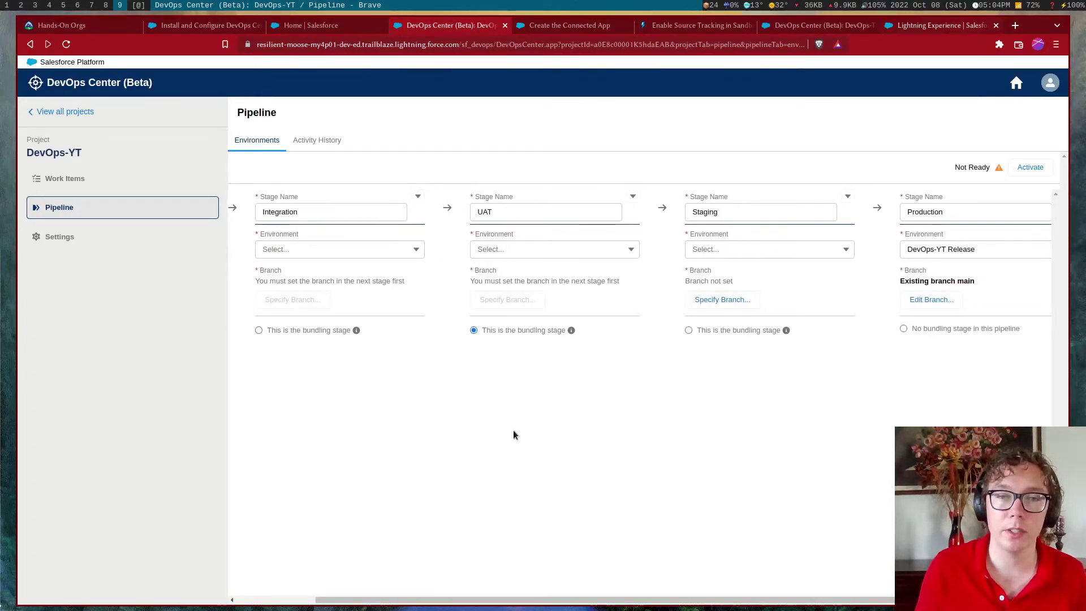
{"action": "left_click", "coordinate": [418, 197]}
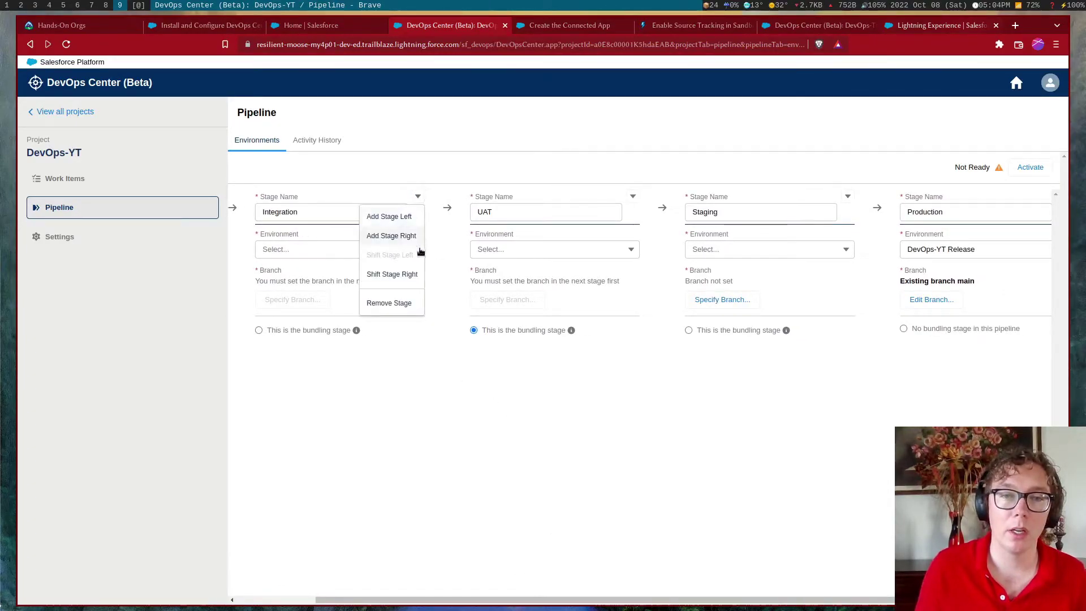
{"action": "left_click", "coordinate": [408, 304]}
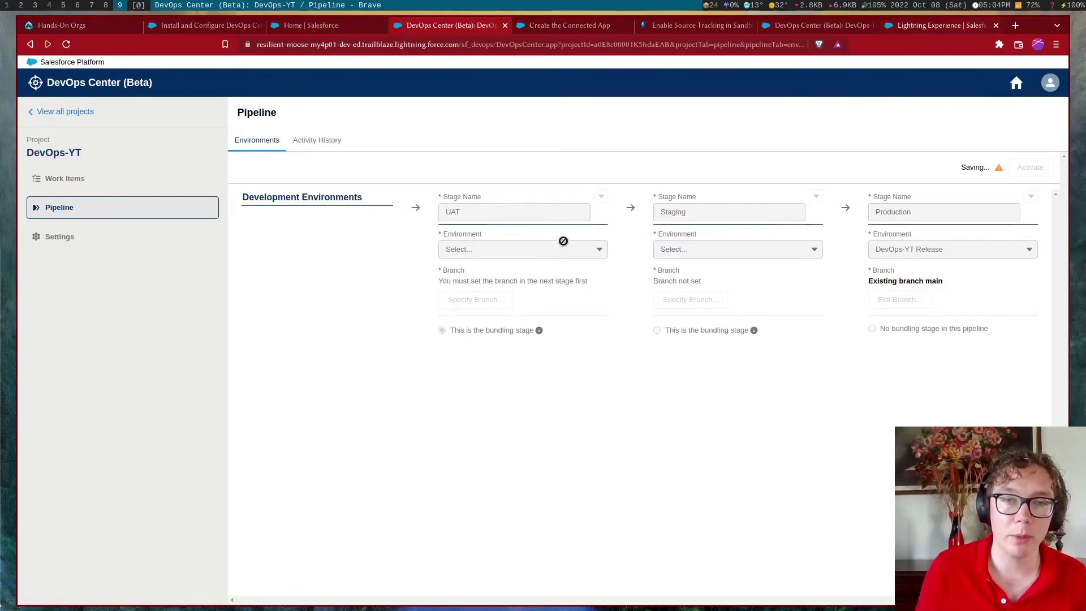
{"action": "left_click", "coordinate": [601, 197]}
{"action": "left_click", "coordinate": [577, 304]}
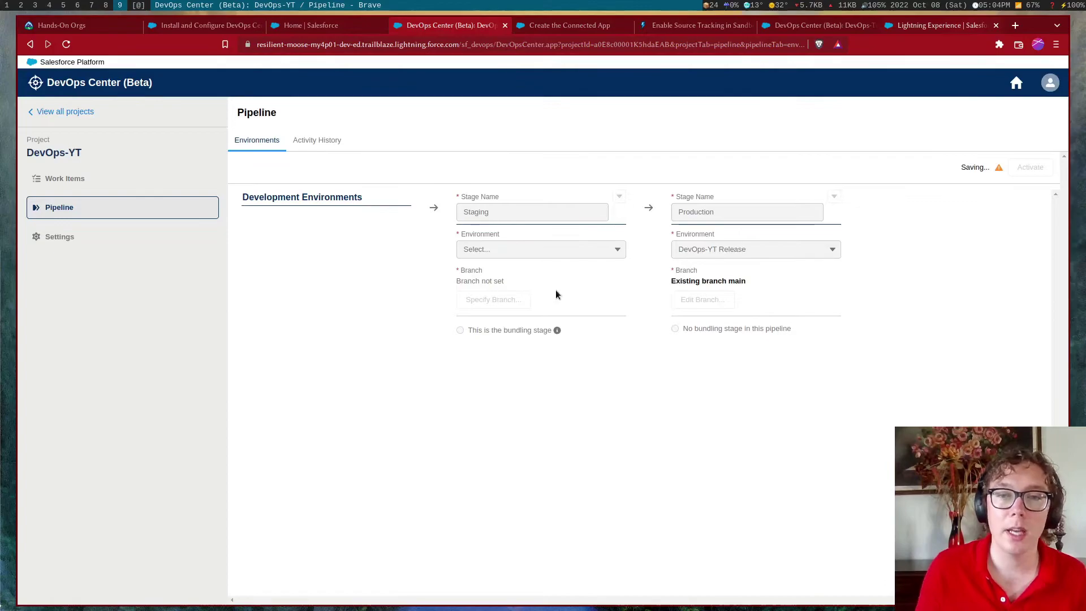
{"action": "left_click", "coordinate": [482, 261]}
{"action": "left_click", "coordinate": [499, 273]}
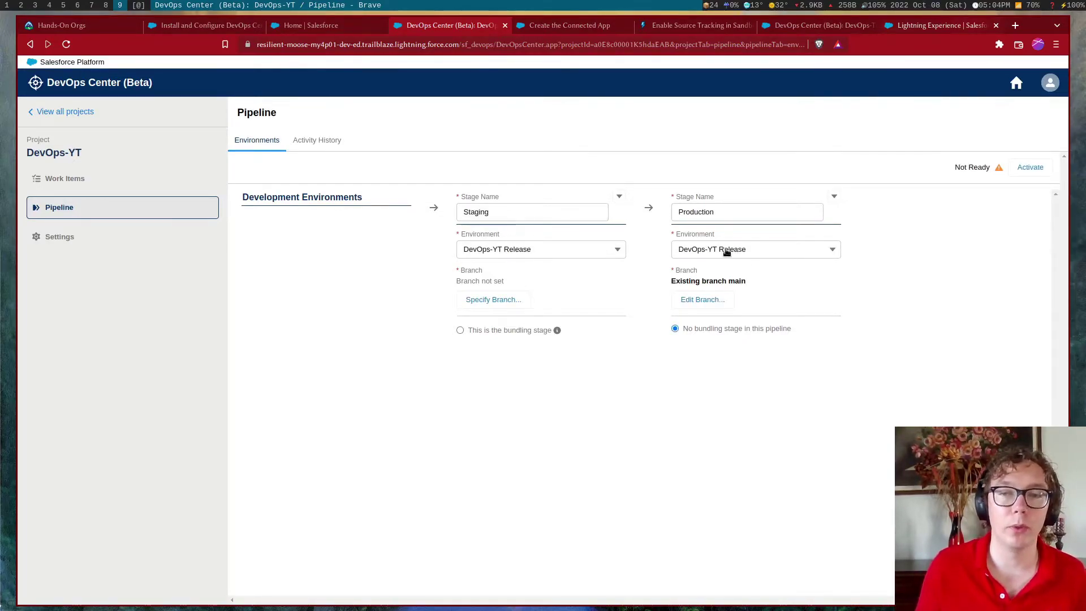
Save a branch for the Staging stage, make Staging the bundling stage, then go to Settings
{"action": "left_click", "coordinate": [517, 299]}
{"action": "left_click", "coordinate": [462, 340]}
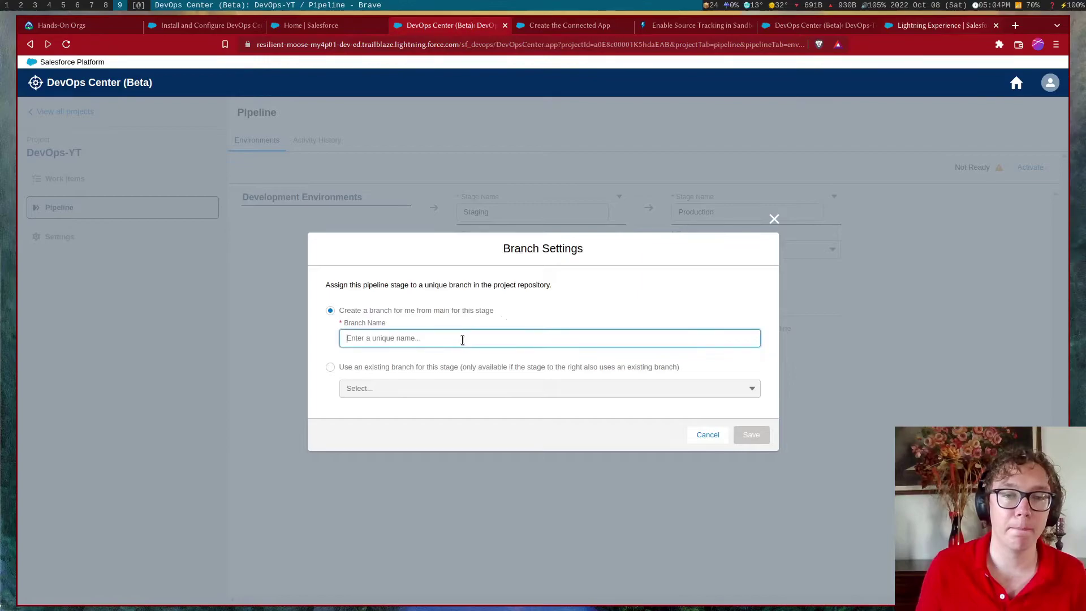
{"action": "type", "text": "Staging"}
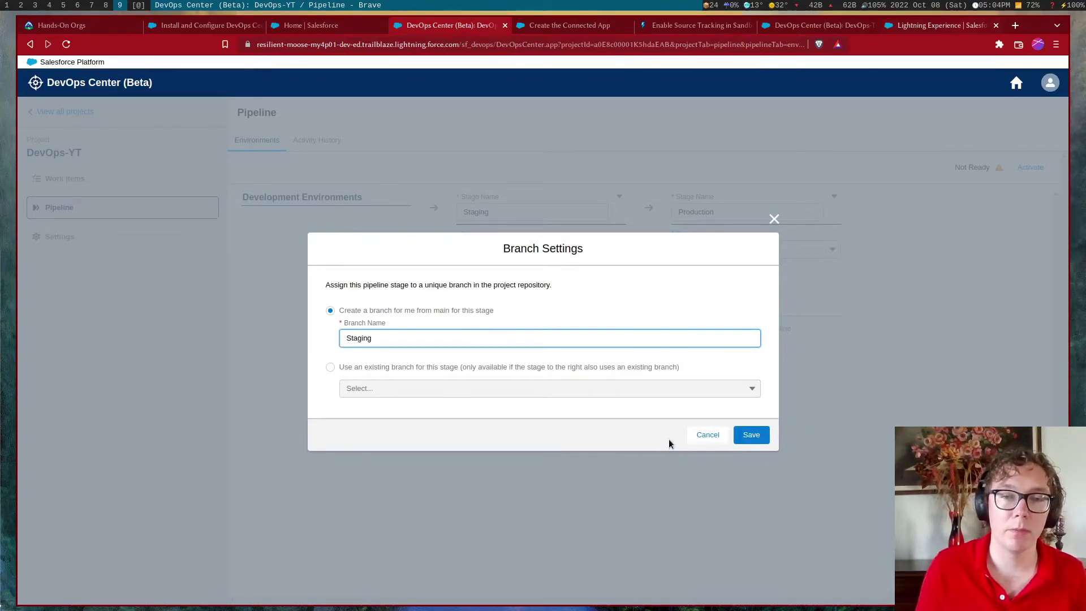
{"action": "left_click", "coordinate": [751, 434]}
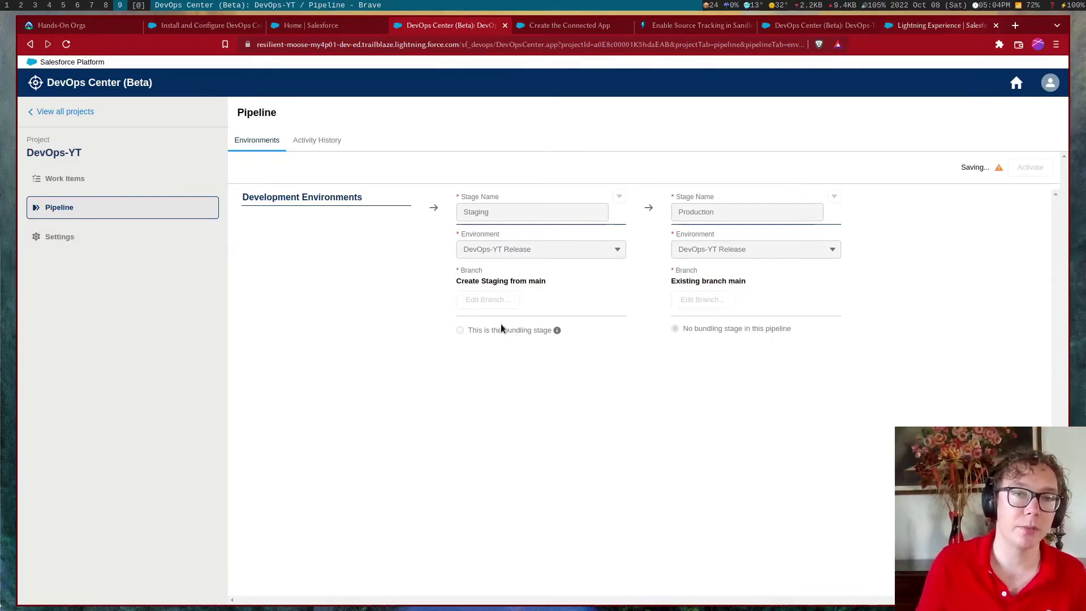
{"action": "left_click", "coordinate": [471, 330]}
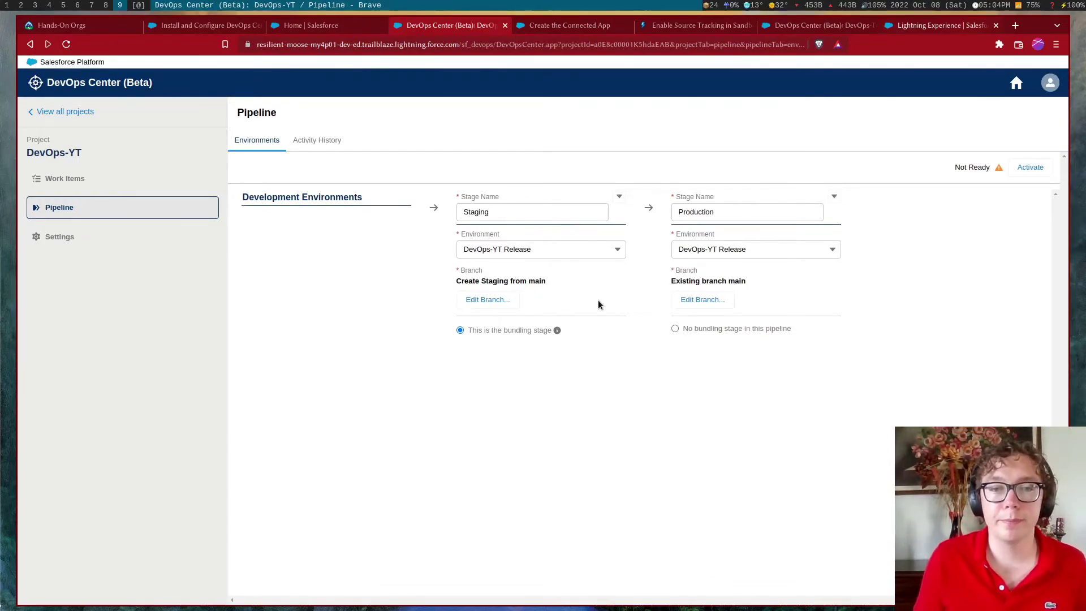
{"action": "mouse_move", "coordinate": [557, 331]}
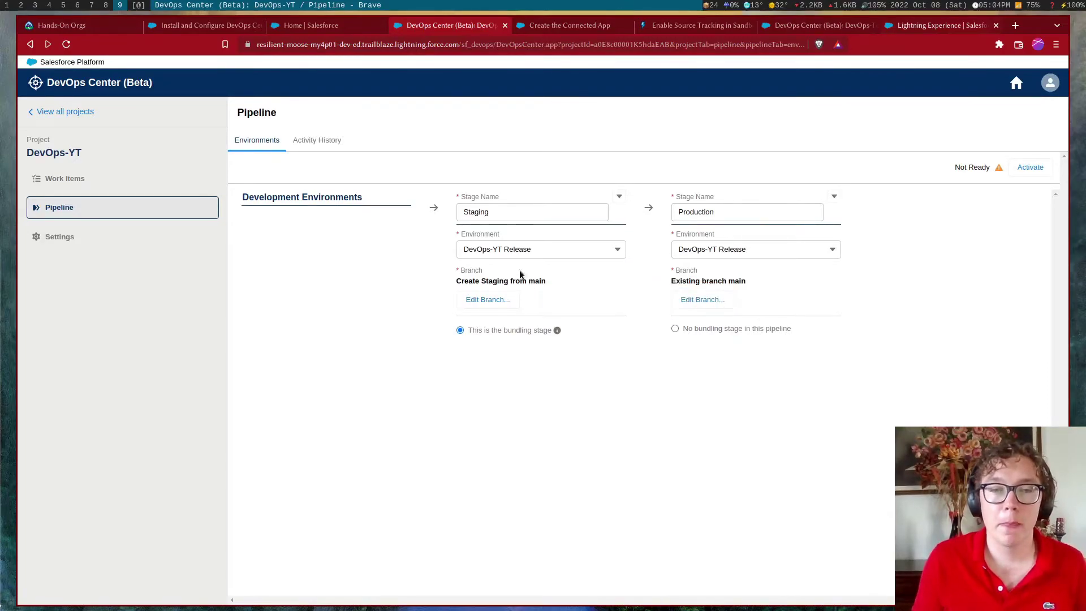
{"action": "left_click", "coordinate": [109, 234]}
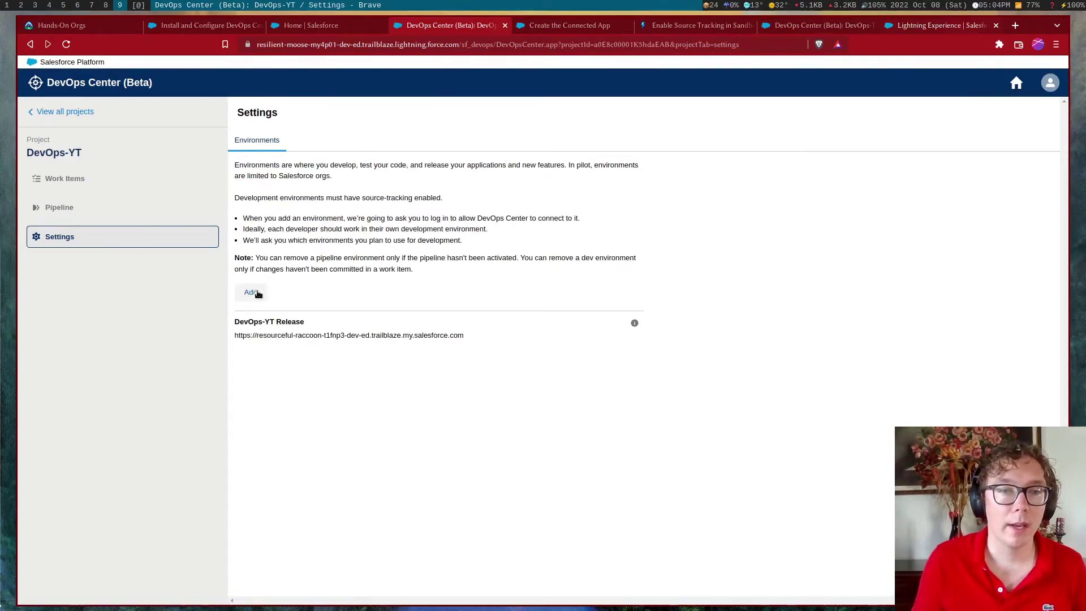
Open the add-environment form, cancel it, and glance at the pipeline before returning to Settings
{"action": "left_click", "coordinate": [253, 292]}
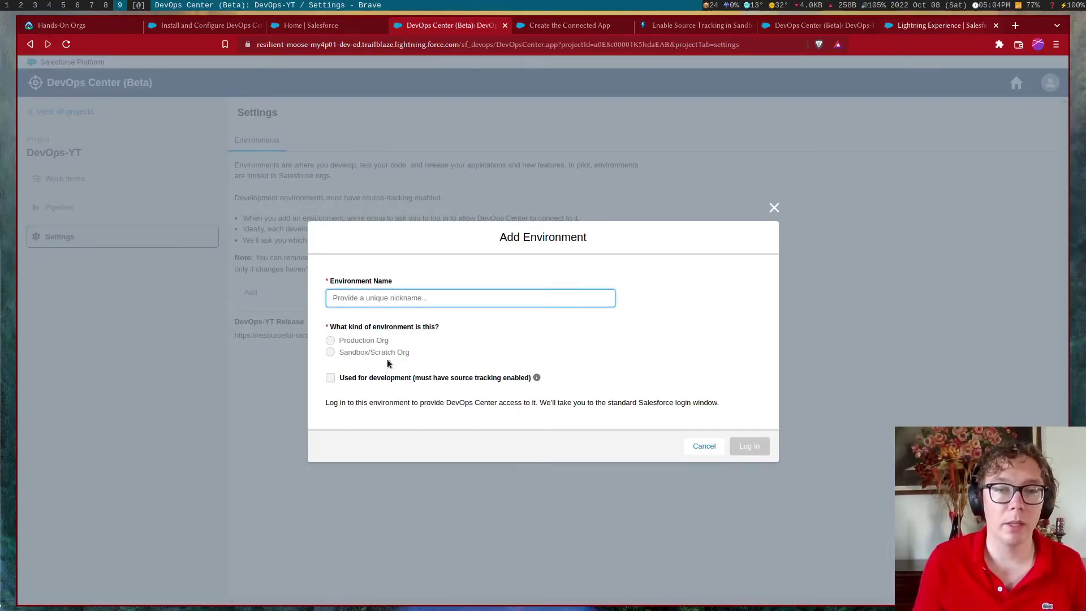
{"action": "left_click", "coordinate": [701, 446]}
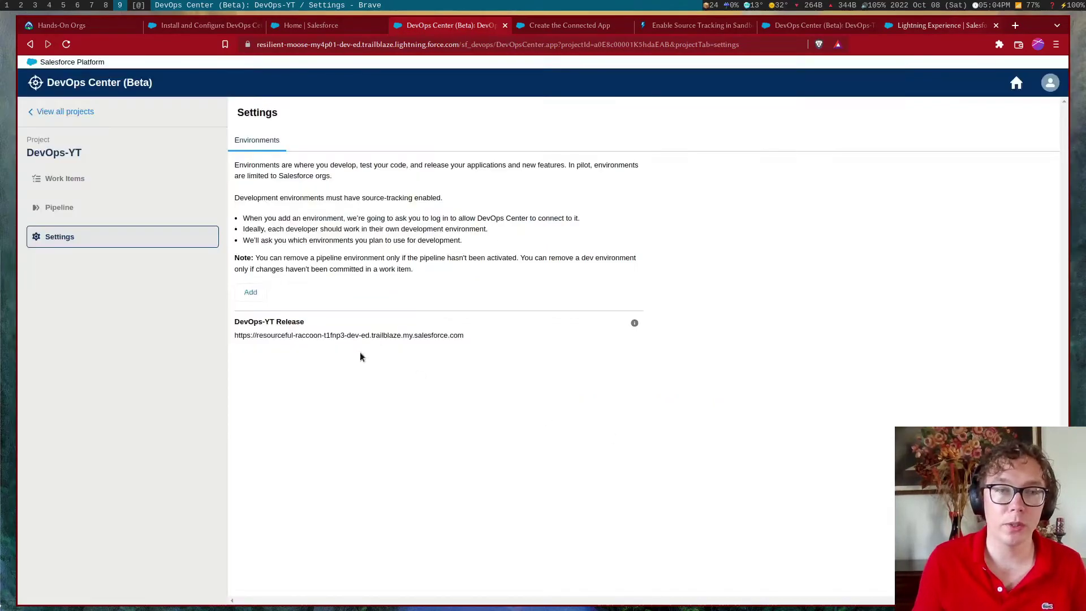
{"action": "left_click", "coordinate": [129, 207]}
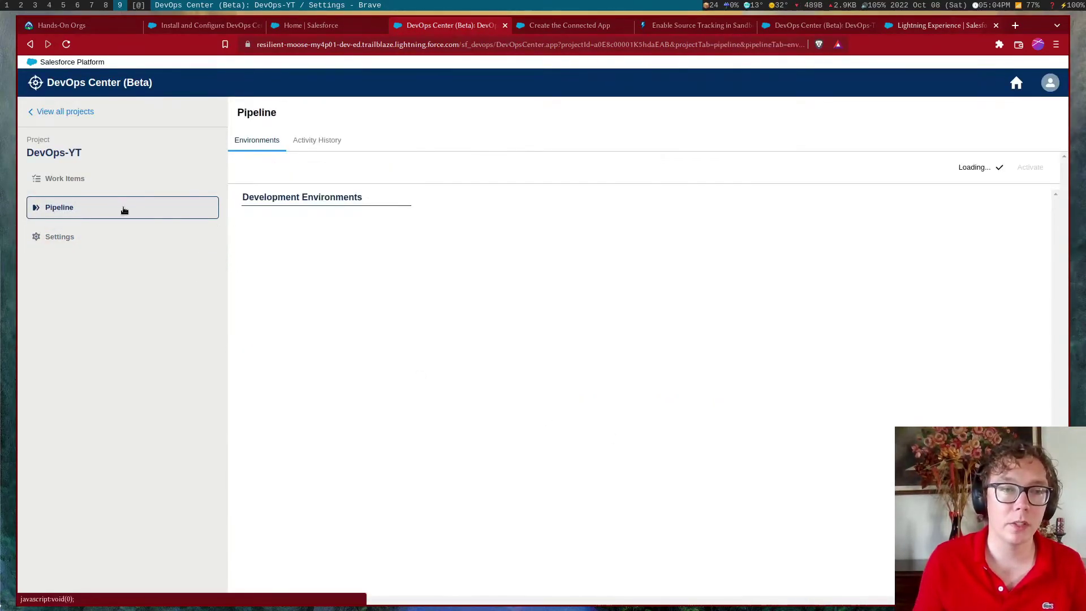
{"action": "triple_click", "coordinate": [285, 198]}
{"action": "left_click", "coordinate": [321, 266]}
{"action": "left_click", "coordinate": [144, 239]}
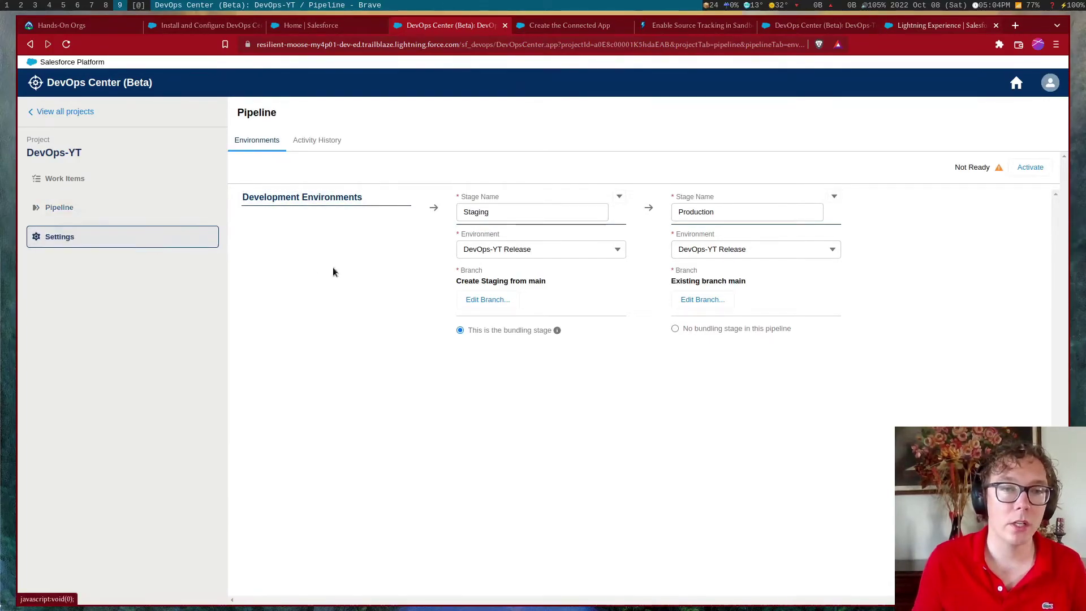
Add Scratch Org YT as a Sandbox/Scratch Org used for development and proceed to log in
{"action": "left_click", "coordinate": [260, 292]}
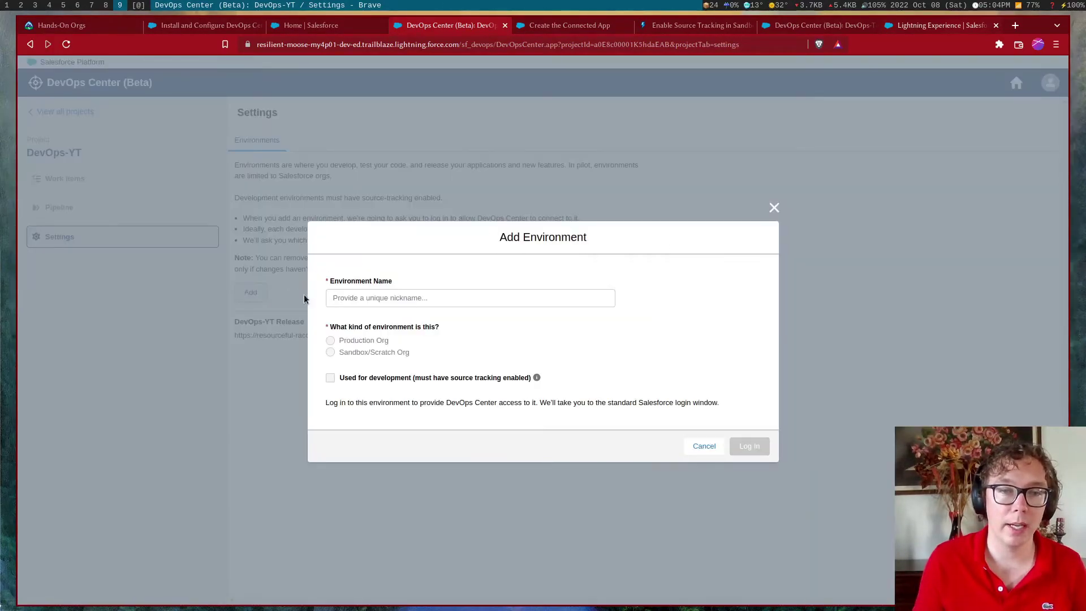
{"action": "left_click", "coordinate": [366, 298]}
{"action": "type", "text": "Scratch Org"}
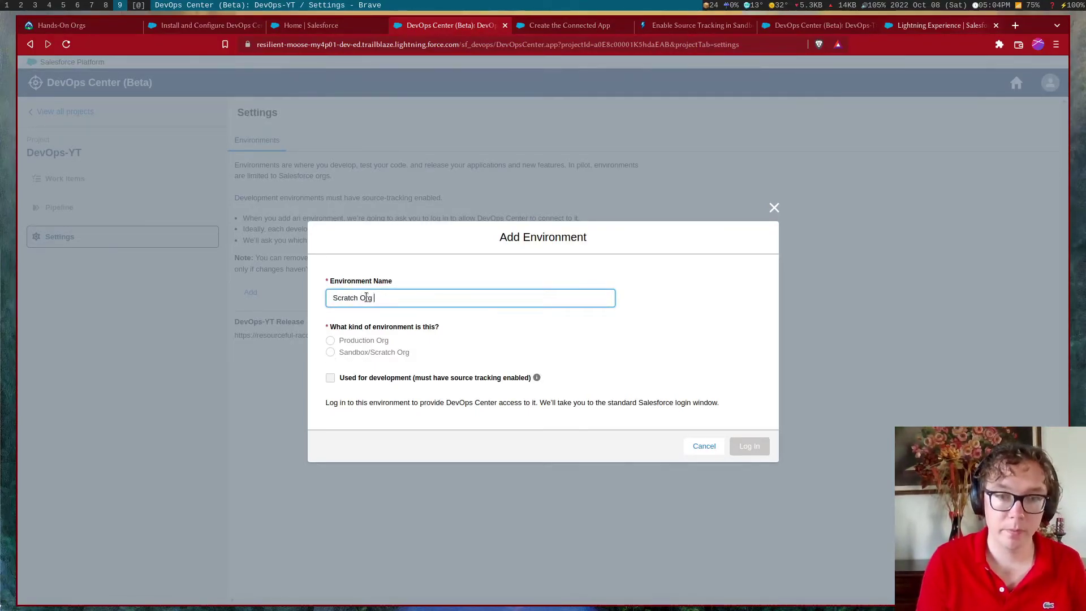
{"action": "type", "text": " YT"}
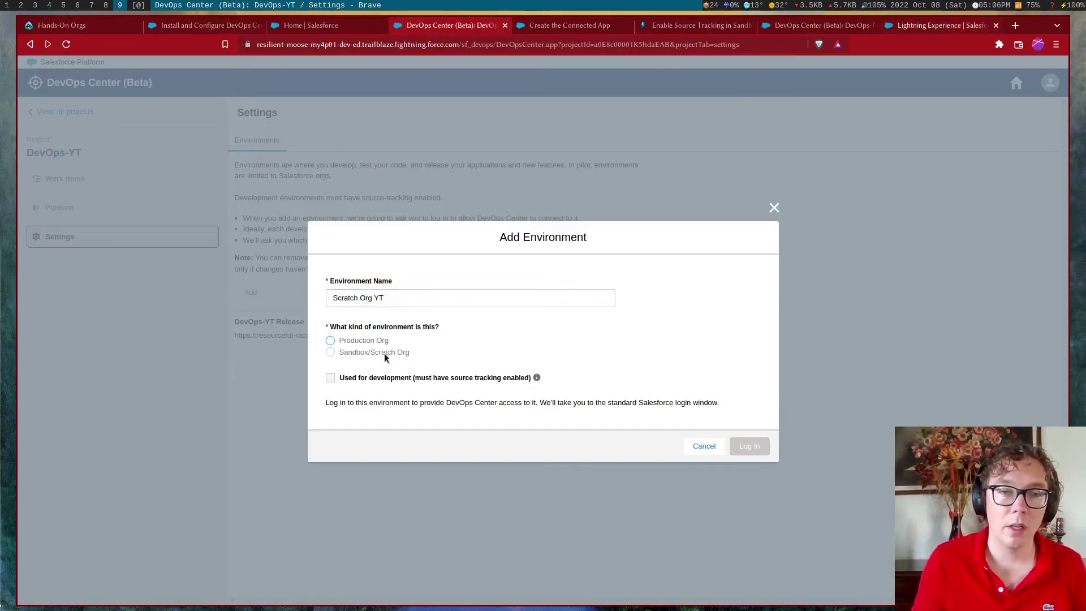
{"action": "left_click", "coordinate": [373, 355]}
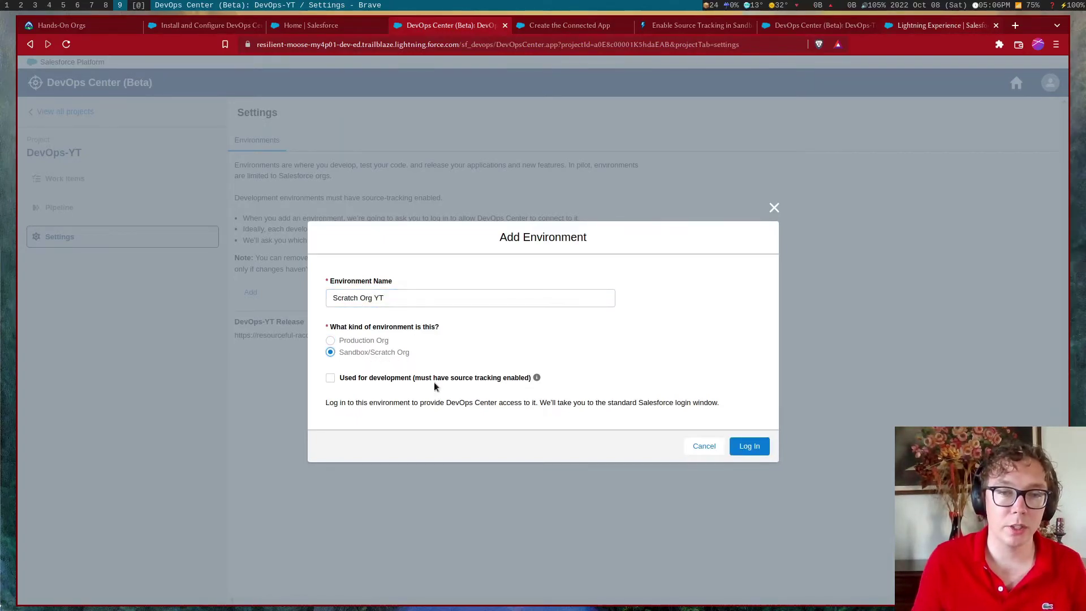
{"action": "left_click", "coordinate": [331, 380]}
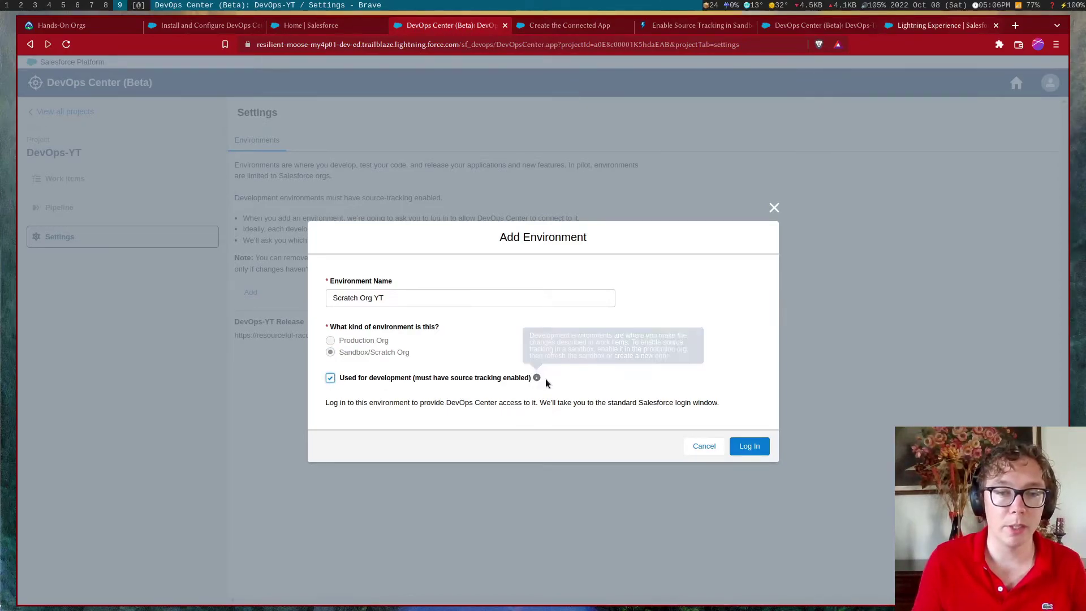
{"action": "left_click", "coordinate": [749, 446]}
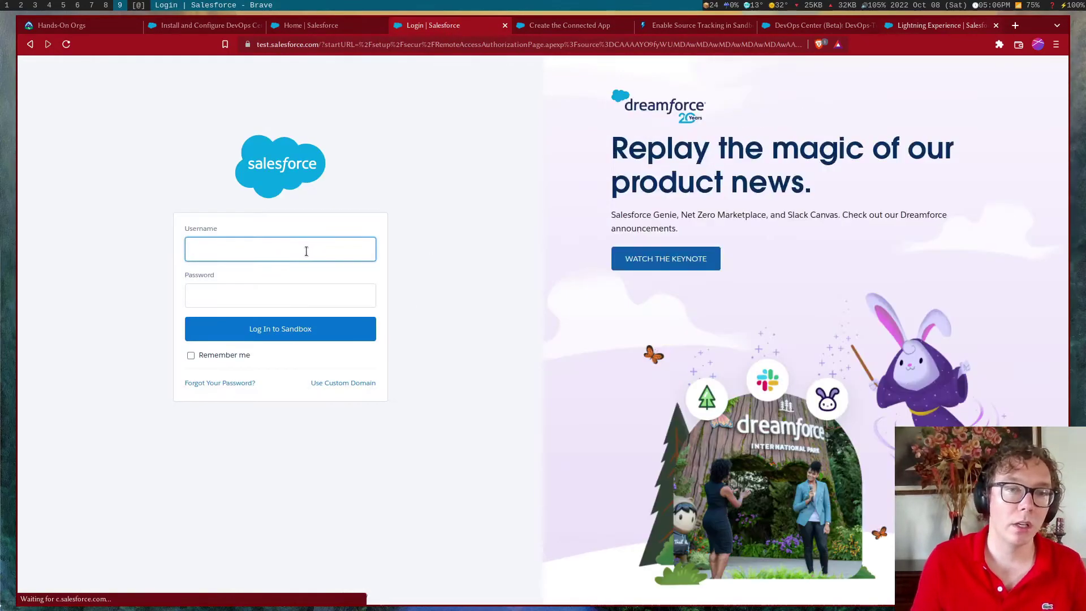
Log in to the Scratch Org YT sandbox with the saved username and password
{"action": "left_click", "coordinate": [306, 251]}
{"action": "left_click", "coordinate": [306, 358]}
{"action": "left_click", "coordinate": [278, 289]}
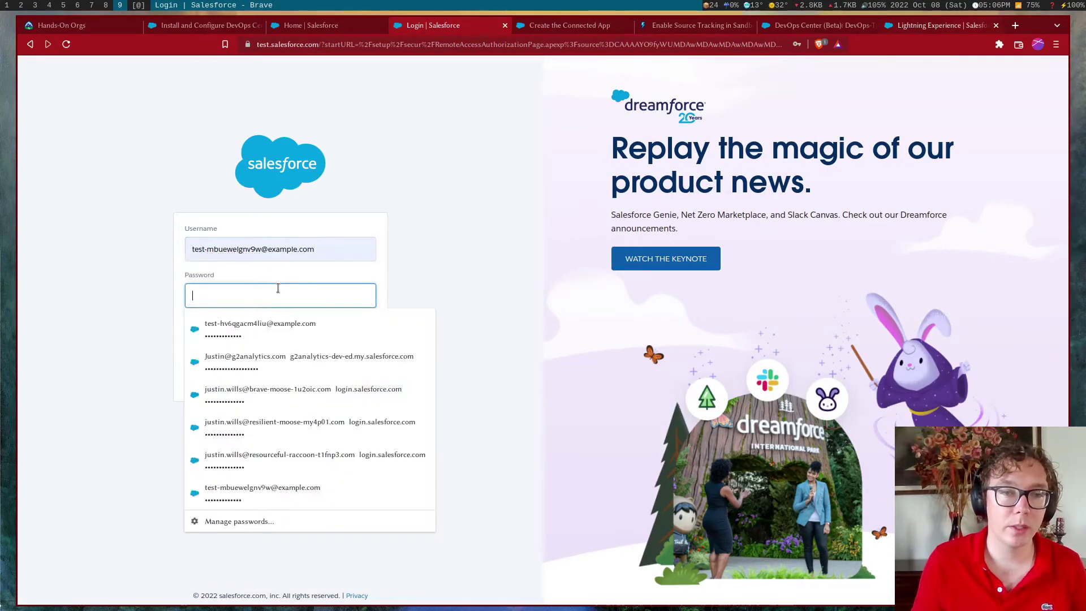
{"action": "left_click", "coordinate": [306, 487]}
{"action": "left_click", "coordinate": [299, 330]}
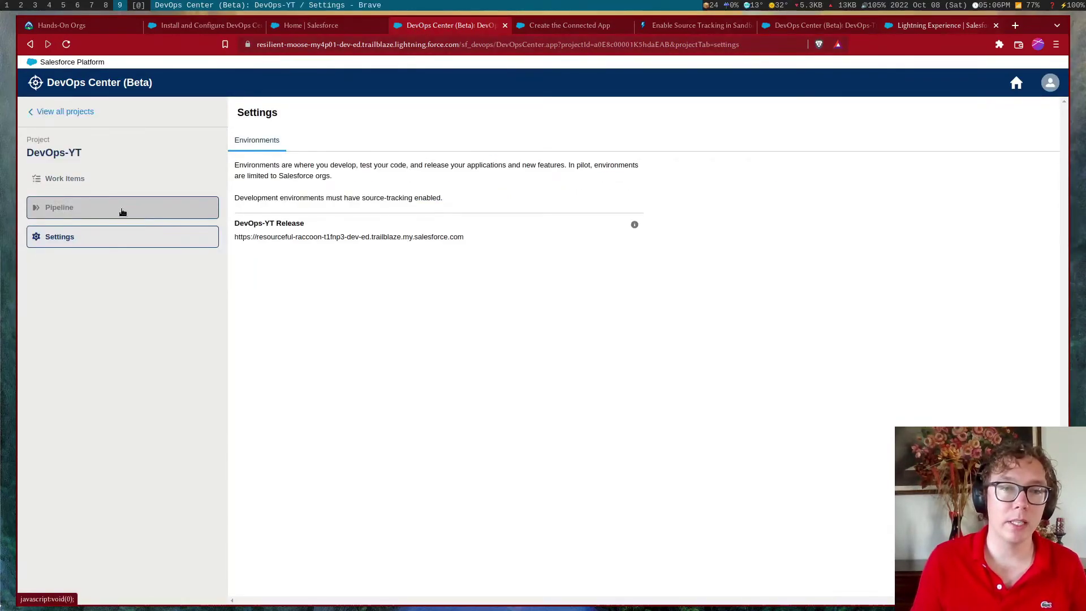
Try activating the pipeline, dismiss the shared-environment error, and return to environment settings
{"action": "left_click", "coordinate": [148, 212]}
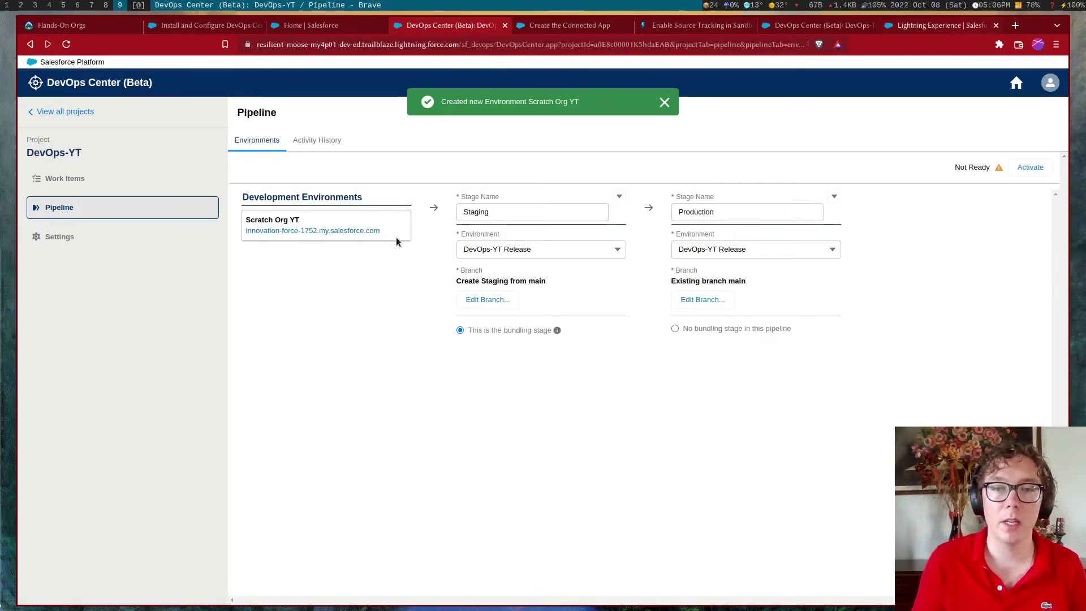
{"action": "left_click", "coordinate": [1040, 168]}
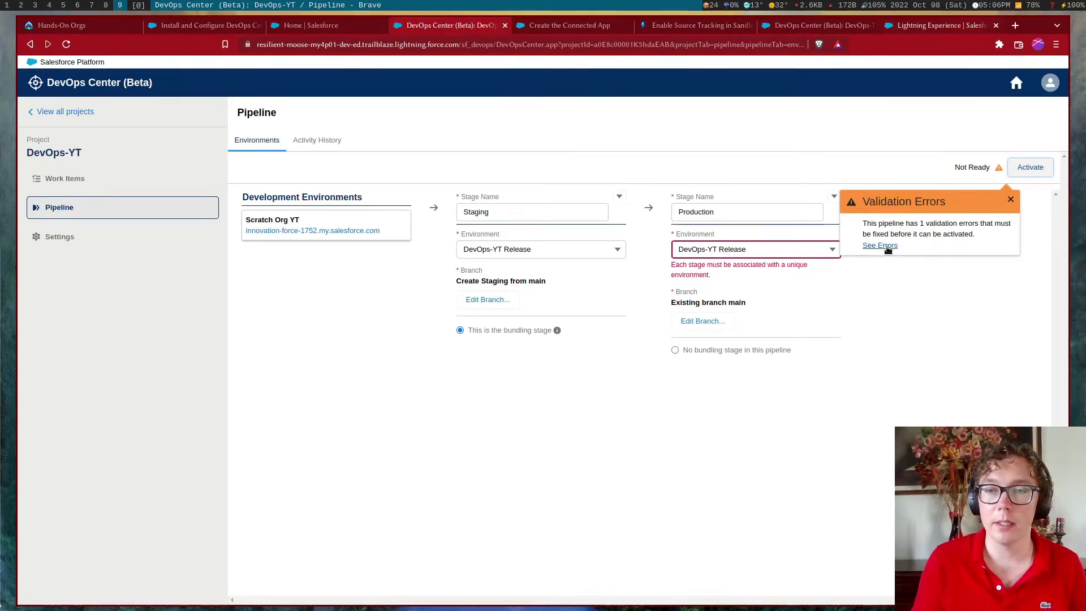
{"action": "left_click", "coordinate": [1010, 199]}
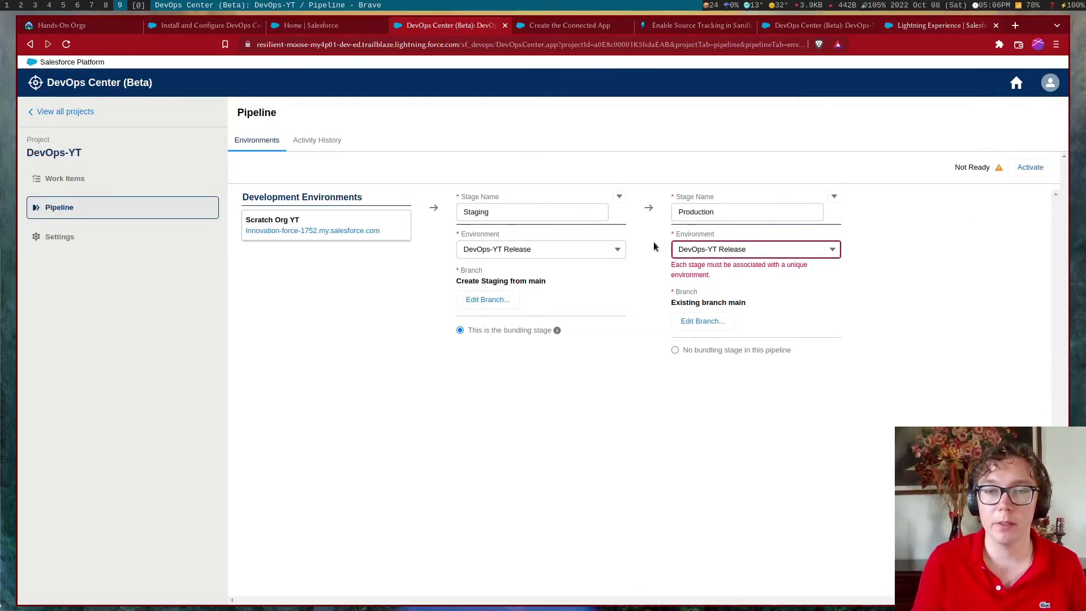
{"action": "left_click", "coordinate": [531, 250]}
{"action": "left_click", "coordinate": [535, 272]}
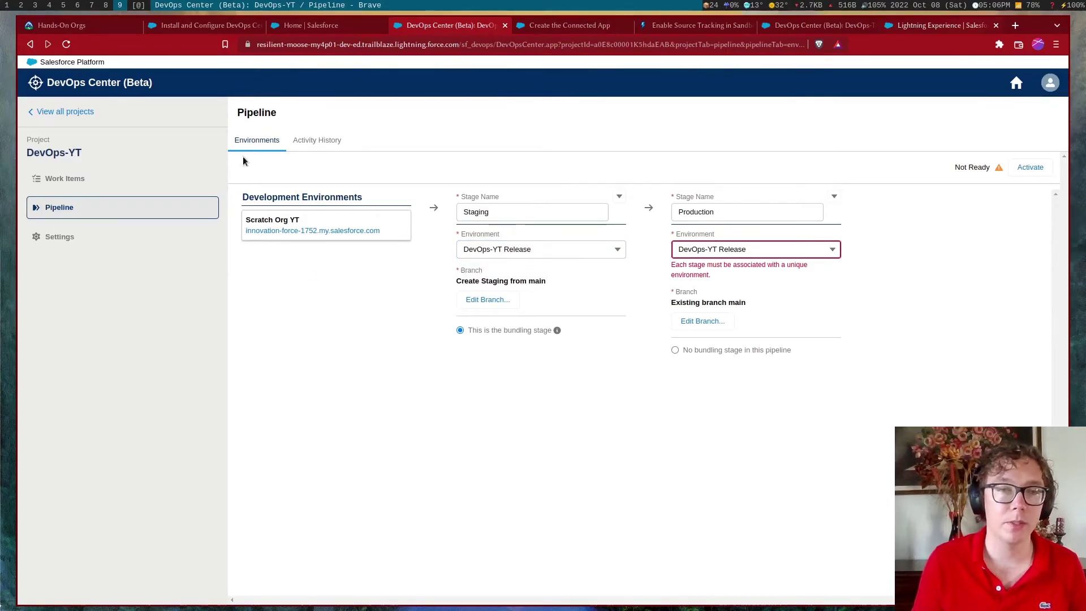
{"action": "left_click", "coordinate": [141, 236]}
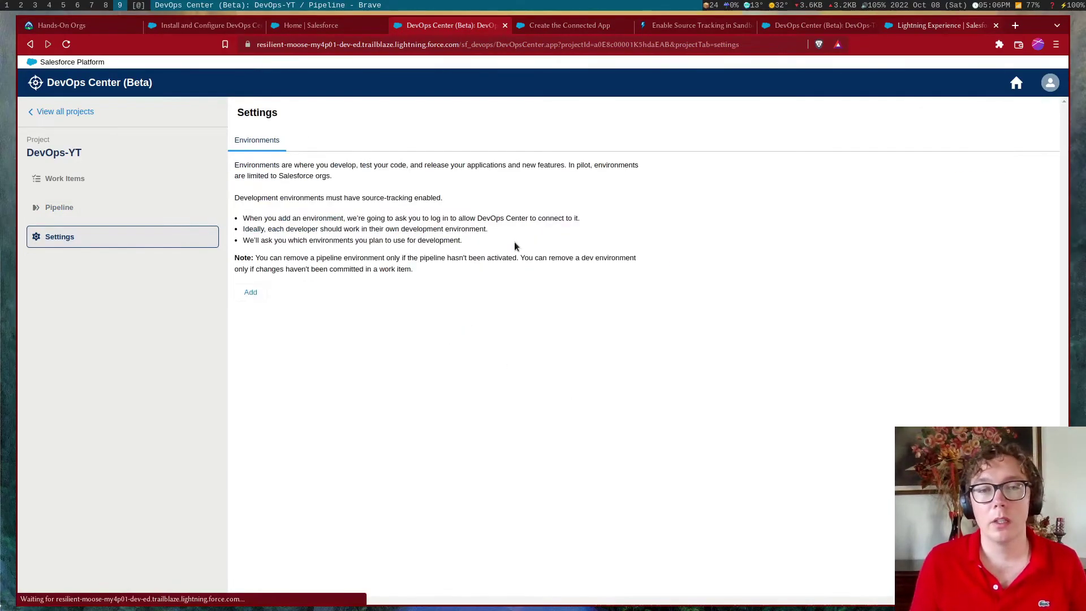
Add an environment named Staging YT as a Production Org and proceed to log in
{"action": "left_click", "coordinate": [264, 295]}
{"action": "left_click", "coordinate": [436, 296]}
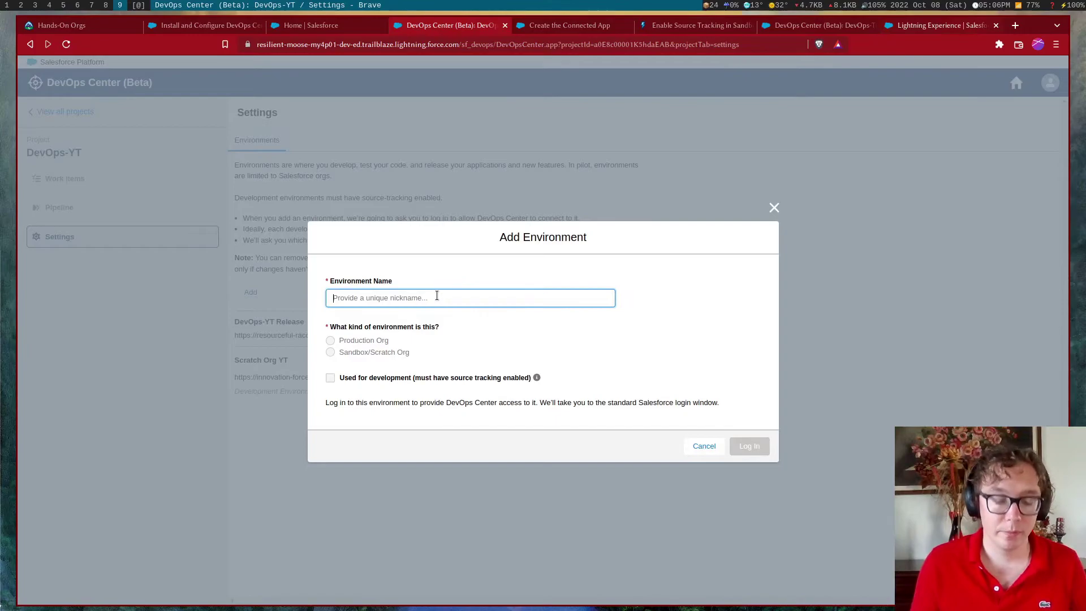
{"action": "type", "text": "Staging YT"}
{"action": "left_click", "coordinate": [357, 352]}
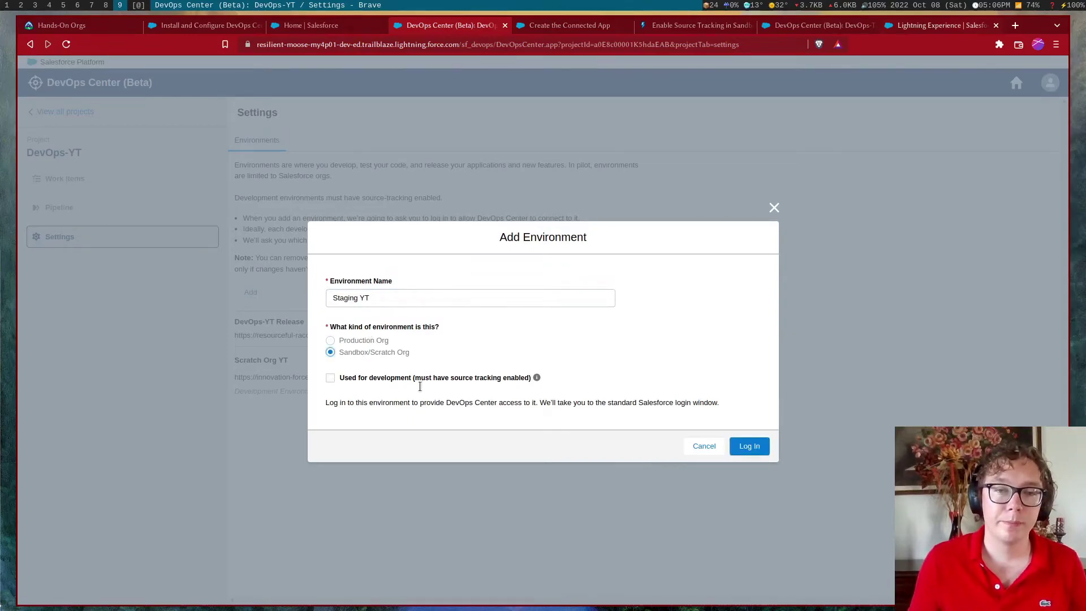
{"action": "left_click", "coordinate": [369, 341]}
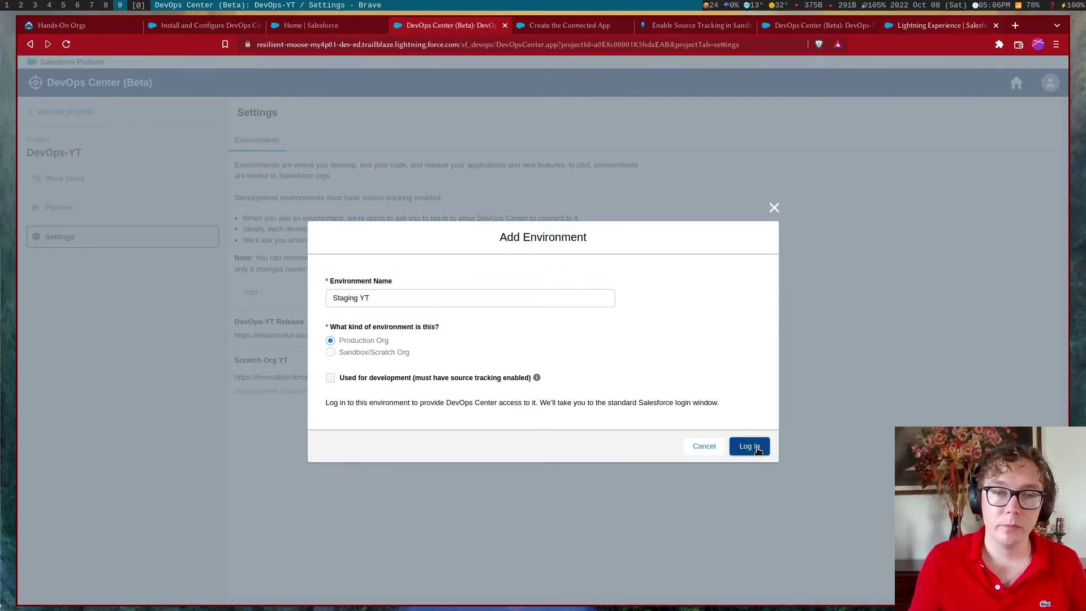
{"action": "left_click", "coordinate": [749, 446]}
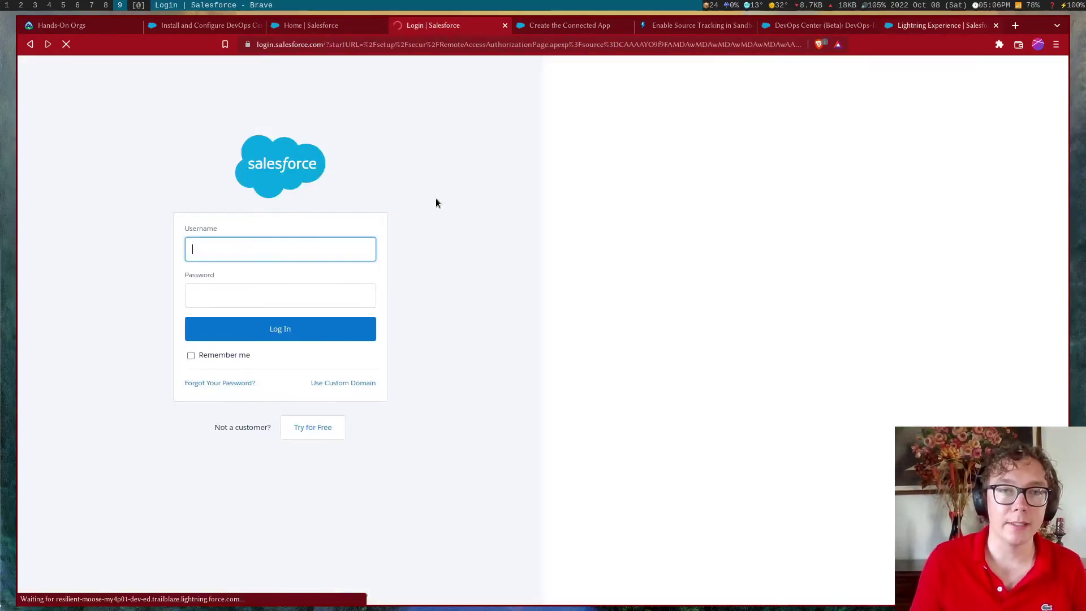
Sign in to the Staging YT org with the saved login and return to the pipeline
{"action": "left_click", "coordinate": [316, 243]}
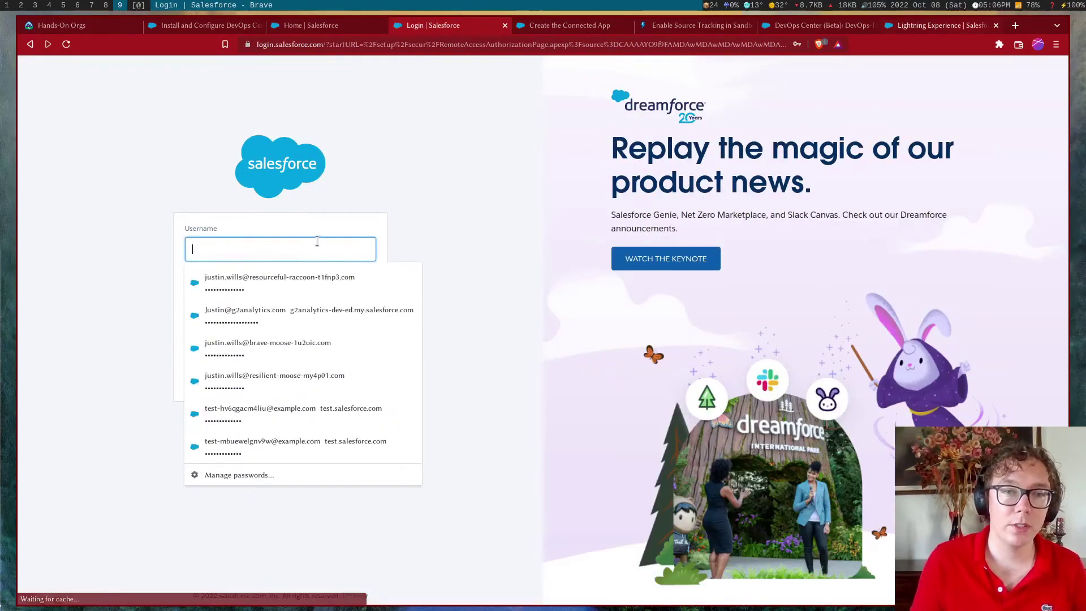
{"action": "left_click", "coordinate": [315, 397]}
{"action": "left_click", "coordinate": [294, 331]}
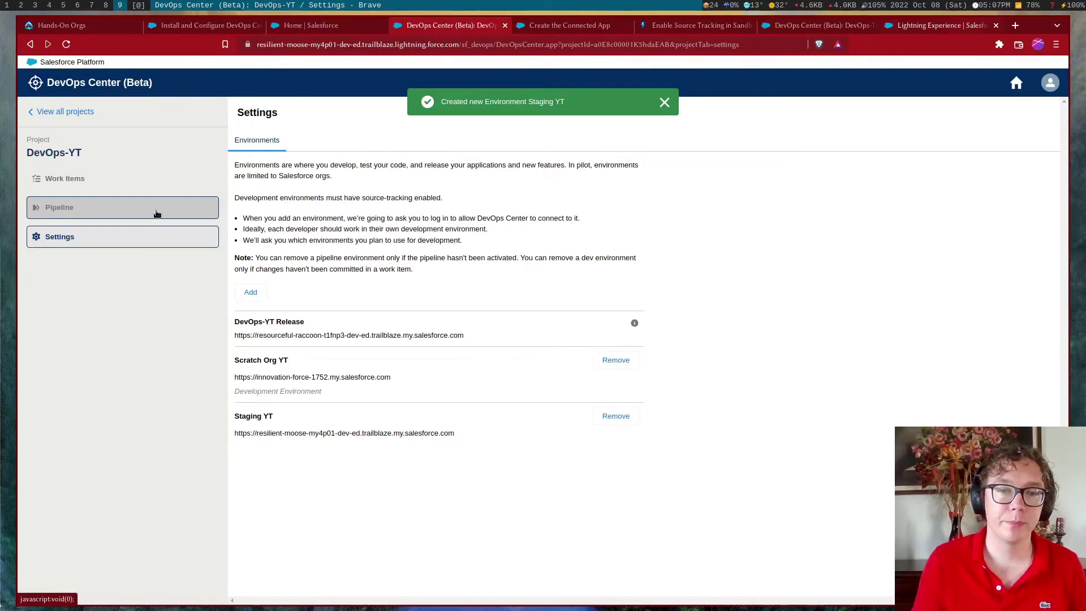
{"action": "left_click", "coordinate": [157, 213]}
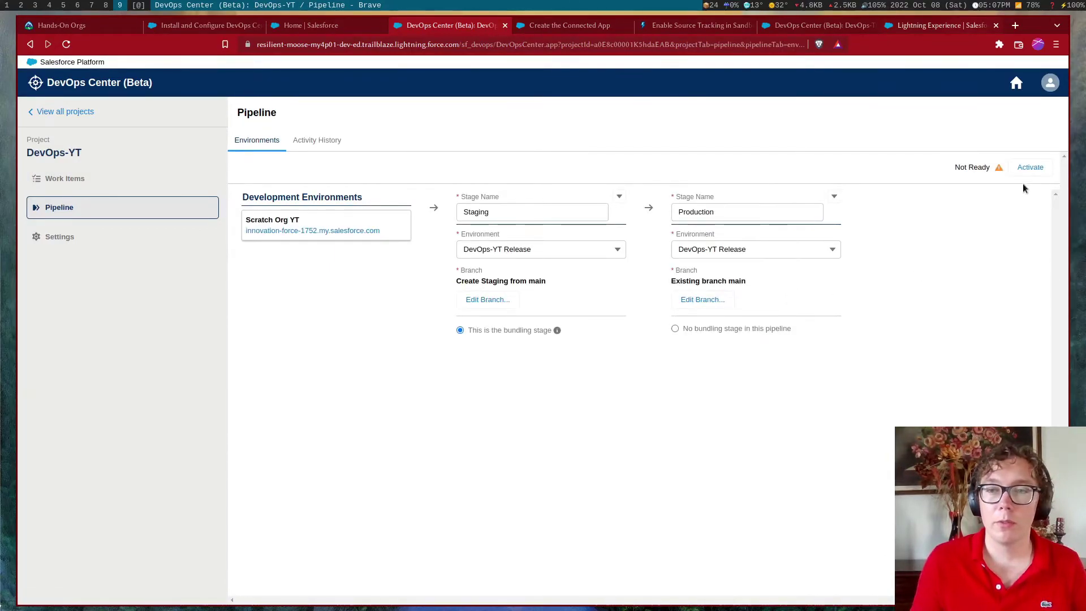
Assign Staging YT as the Staging stage's environment
{"action": "left_click", "coordinate": [1028, 167]}
{"action": "left_click", "coordinate": [565, 249]}
{"action": "left_click", "coordinate": [562, 289]}
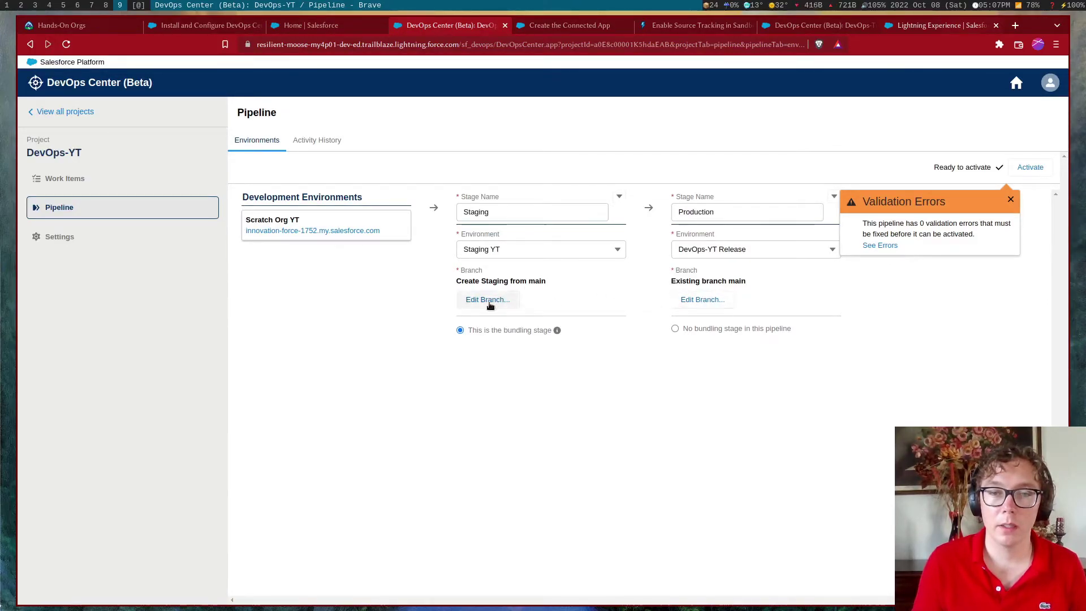
Activate the DevOps-YT pipeline, review its history and environments, then view Work Items
{"action": "left_click", "coordinate": [1030, 167]}
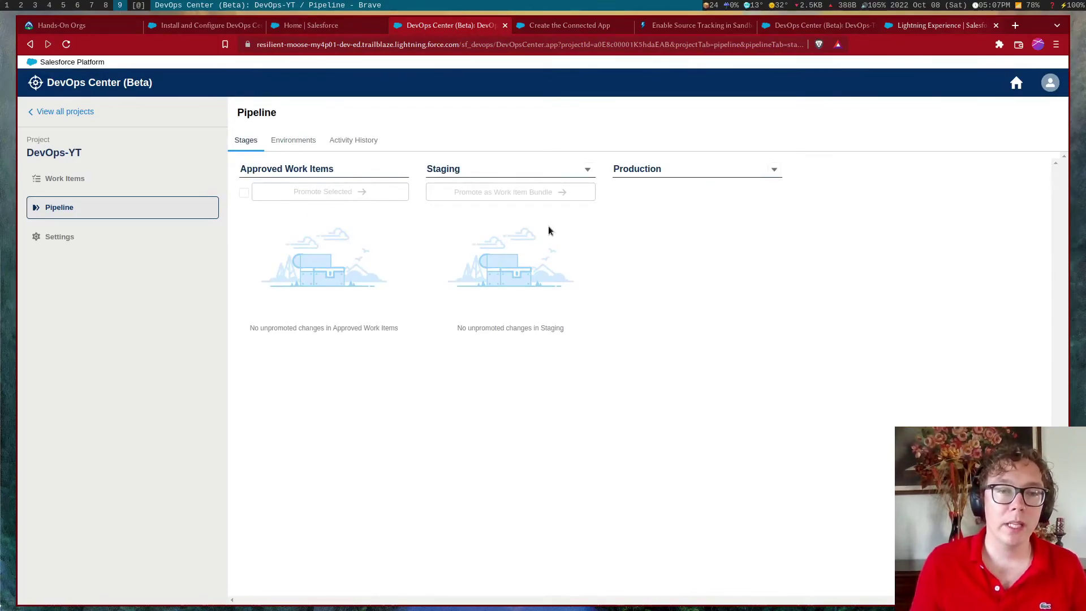
{"action": "left_click", "coordinate": [365, 141]}
{"action": "left_click", "coordinate": [285, 141]}
{"action": "left_click", "coordinate": [115, 181]}
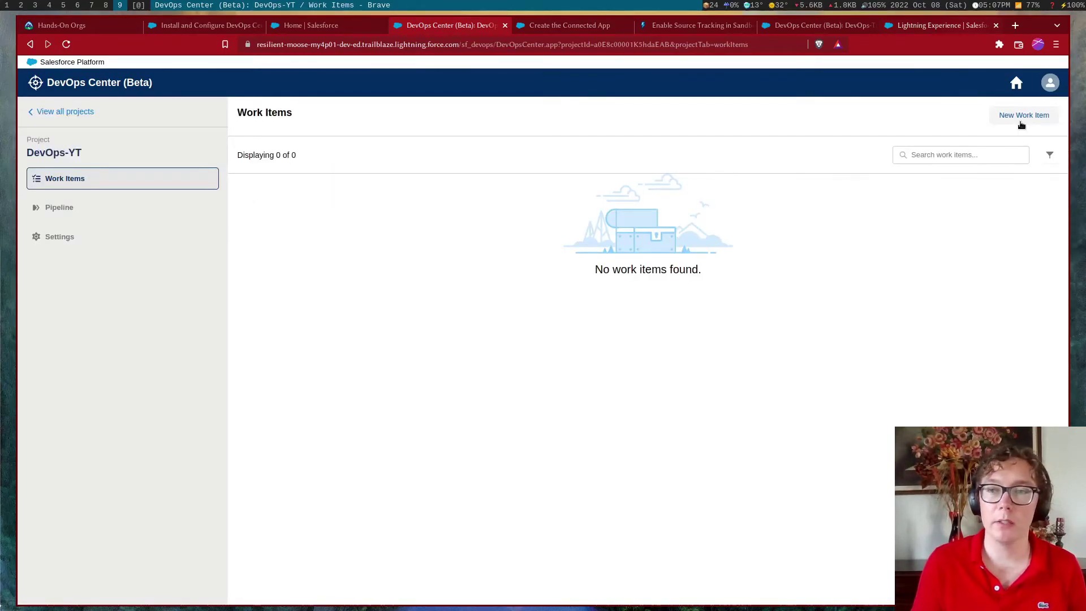
Create a new work item with the subject 'Initial Commit'
{"action": "left_click", "coordinate": [1019, 119]}
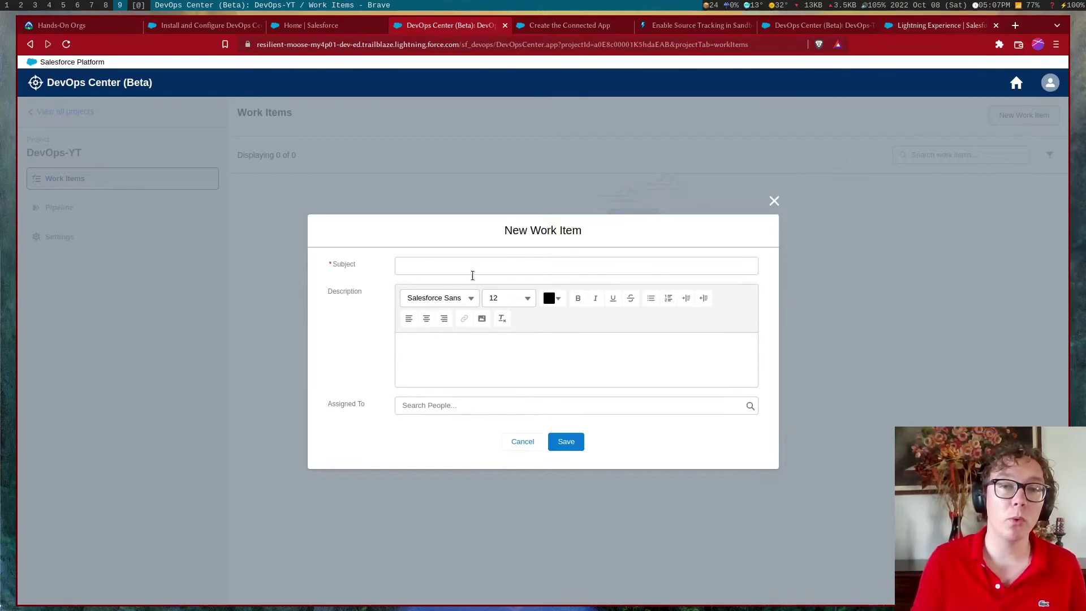
{"action": "left_click", "coordinate": [477, 266]}
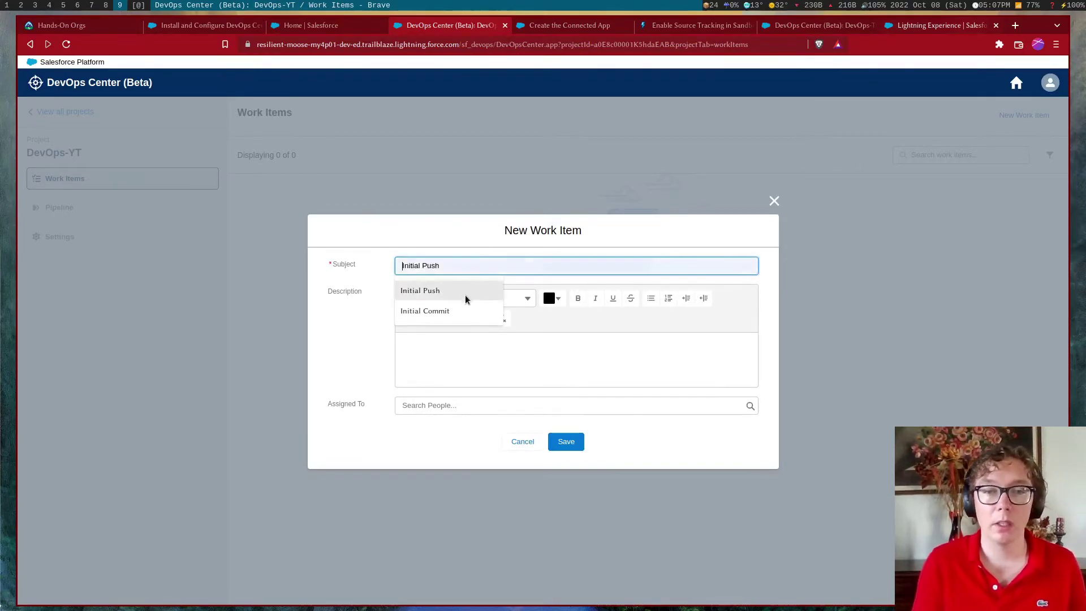
{"action": "left_click", "coordinate": [460, 311]}
{"action": "left_click", "coordinate": [567, 451]}
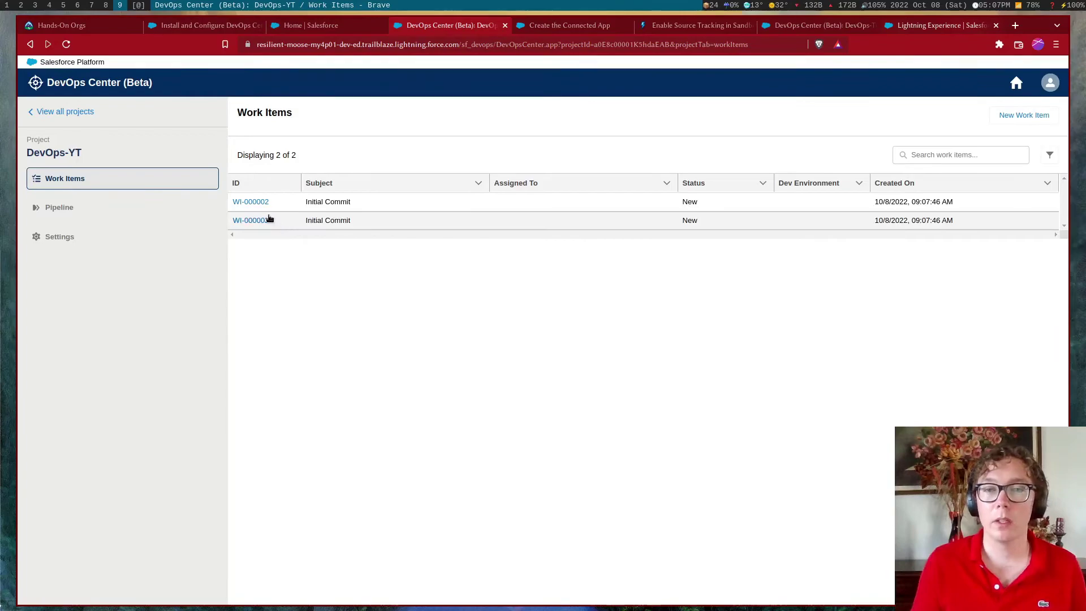
Start work item WI-000003 in the Scratch Org YT development environment
{"action": "left_click", "coordinate": [262, 223]}
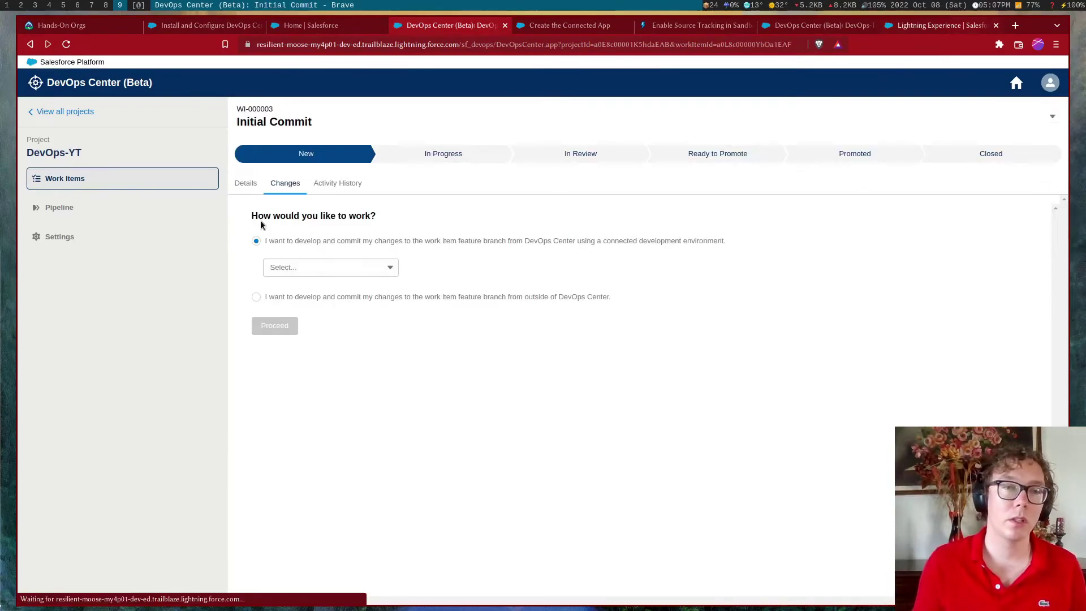
{"action": "left_click", "coordinate": [357, 267]}
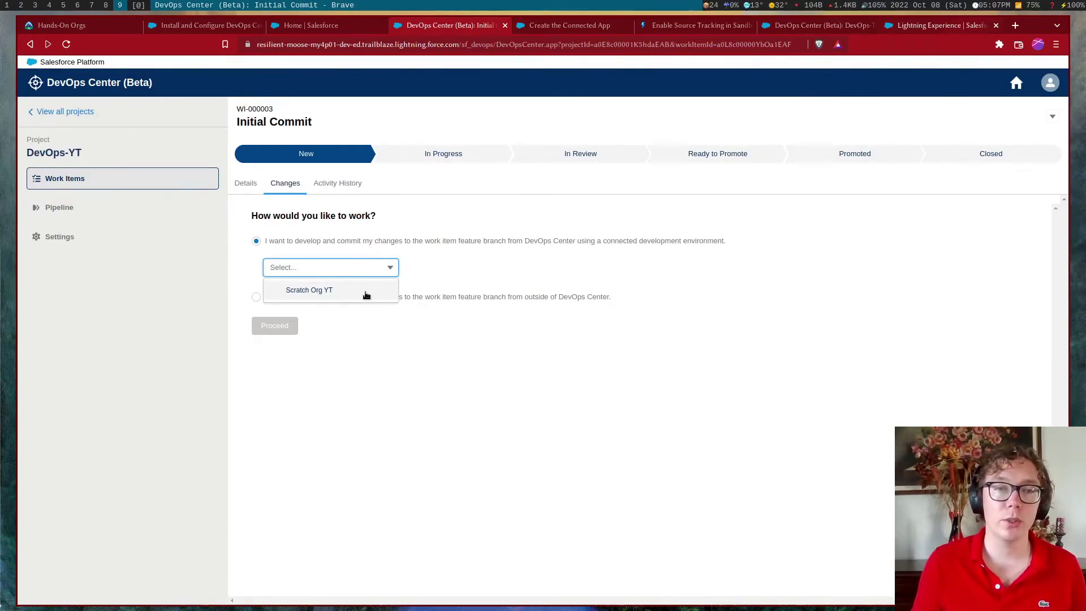
{"action": "left_click", "coordinate": [442, 286]}
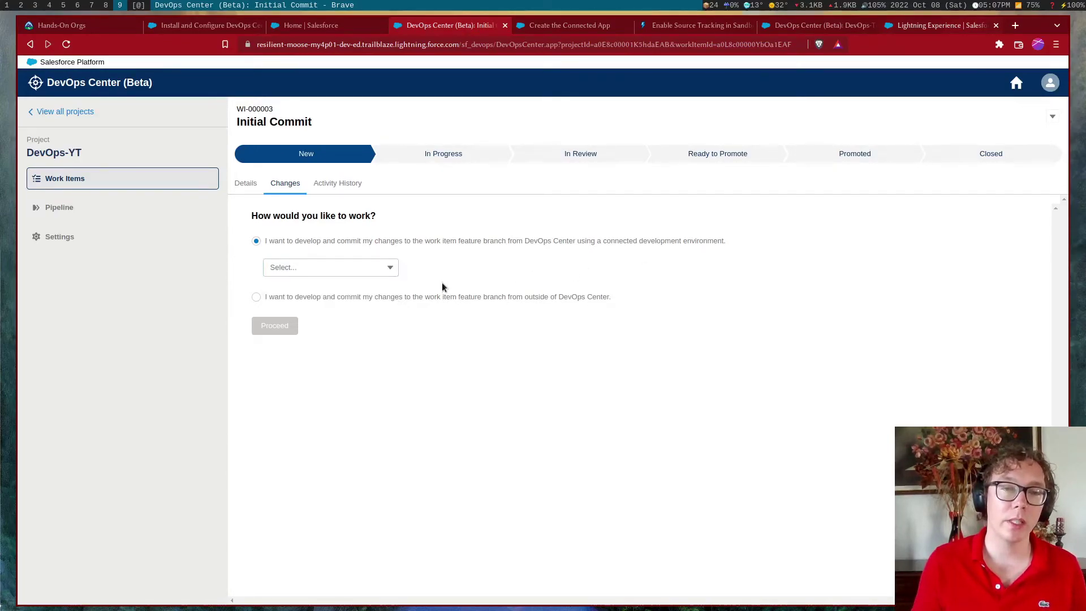
{"action": "left_click", "coordinate": [347, 271]}
{"action": "left_click", "coordinate": [338, 293]}
{"action": "left_click", "coordinate": [339, 293]}
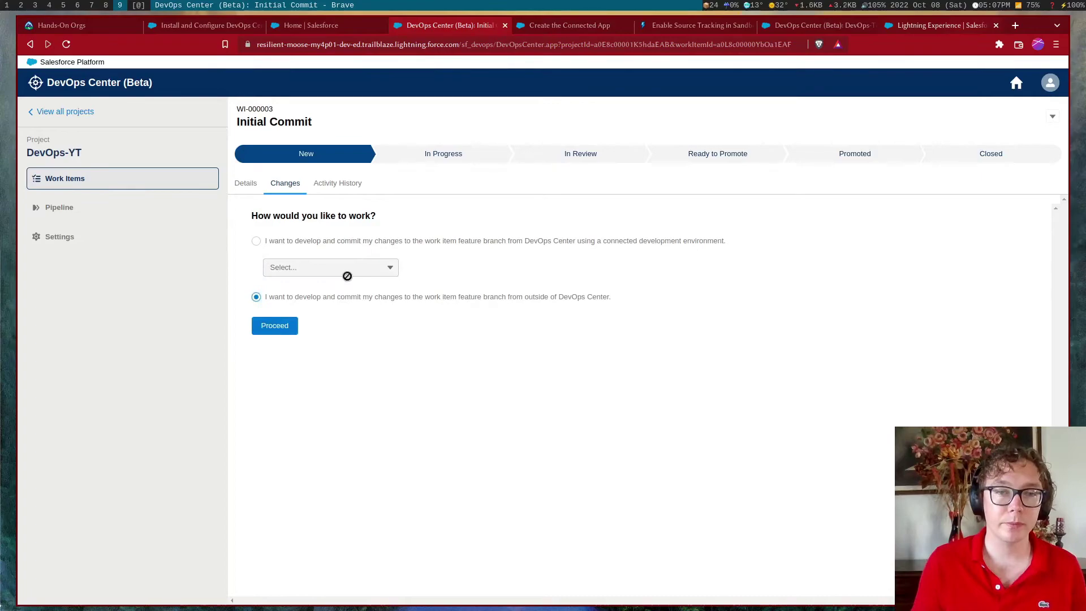
{"action": "left_click", "coordinate": [276, 243]}
{"action": "left_click", "coordinate": [275, 269]}
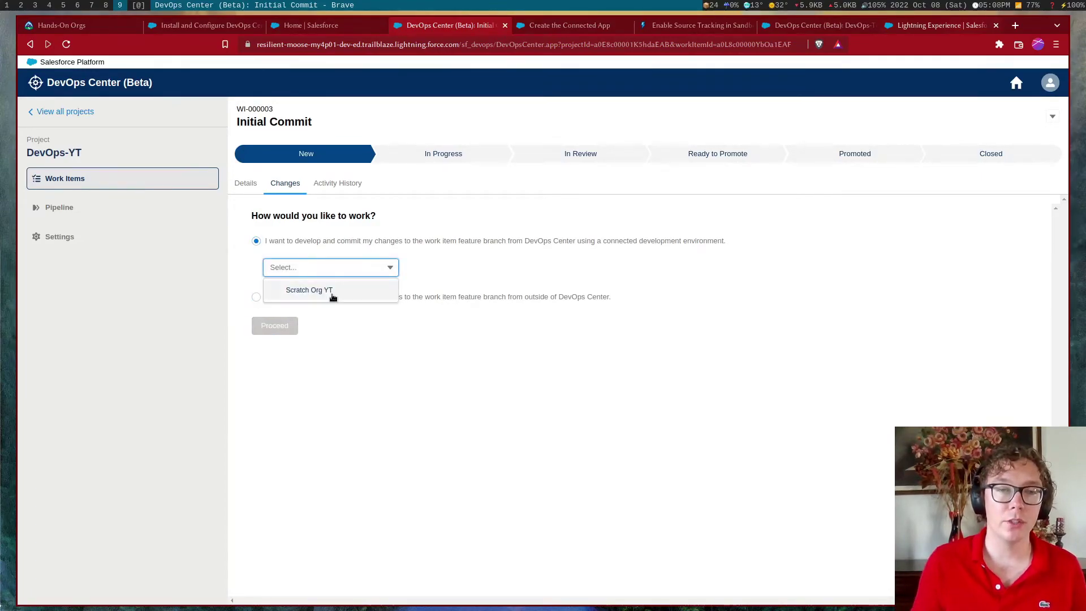
{"action": "left_click", "coordinate": [330, 290]}
{"action": "left_click", "coordinate": [279, 326]}
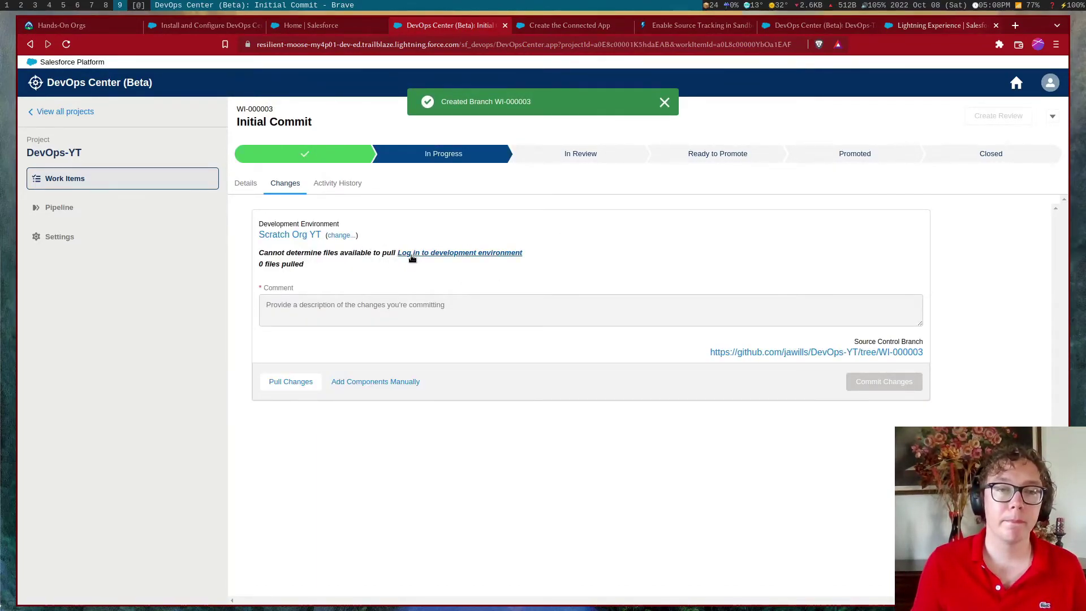
In the DevOps-Tutorial project, create a new work item titled 'Test YT'
{"action": "left_click", "coordinate": [72, 112]}
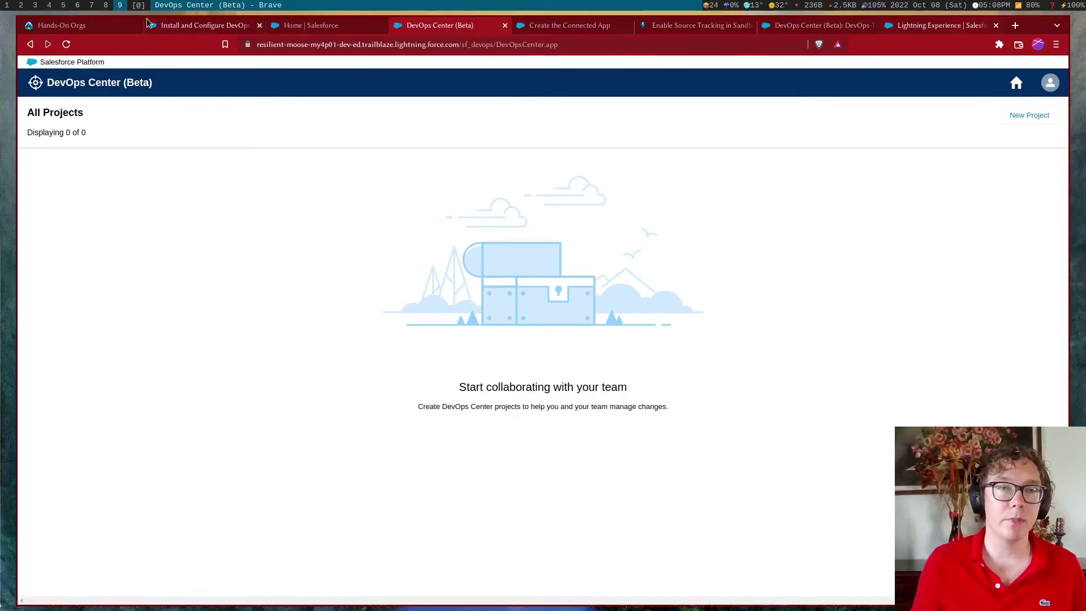
{"action": "left_click", "coordinate": [69, 176]}
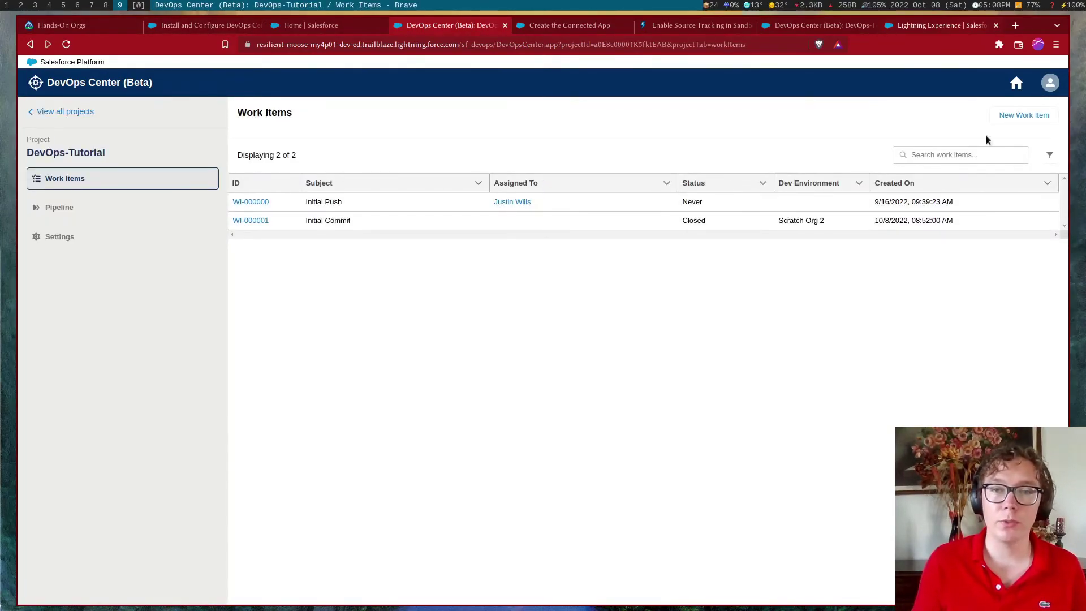
{"action": "left_click", "coordinate": [1023, 115]}
{"action": "left_click", "coordinate": [468, 265]}
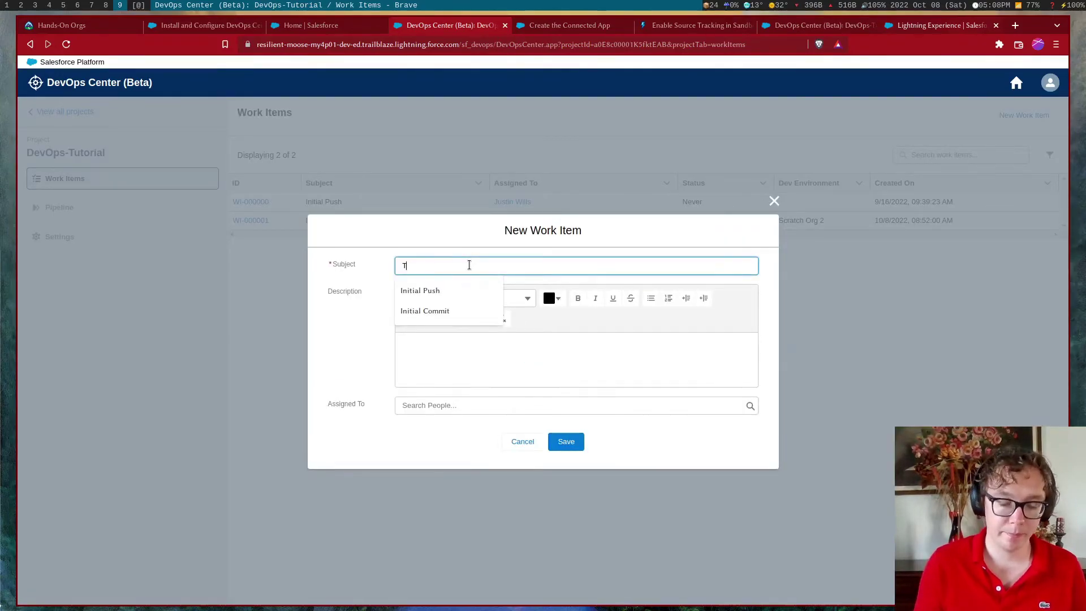
{"action": "type", "text": "Test"}
{"action": "key", "text": "Tab"}
{"action": "key", "text": "Tab"}
{"action": "key", "text": "Tab"}
{"action": "left_click", "coordinate": [578, 446]}
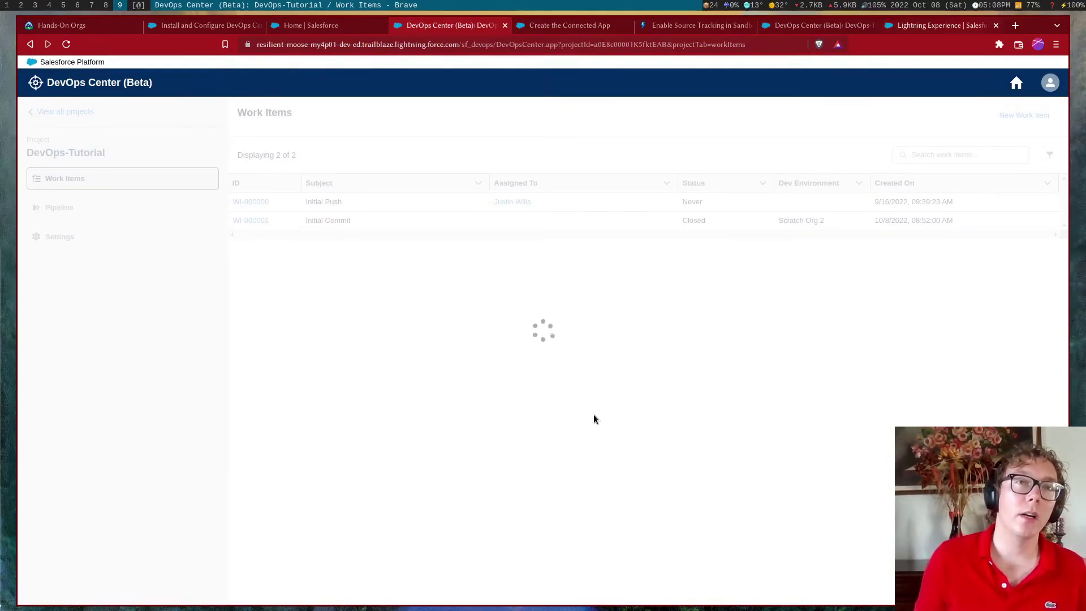
Start WI-000004 on Scratch Org 2 and pull its changes
{"action": "left_click", "coordinate": [269, 242]}
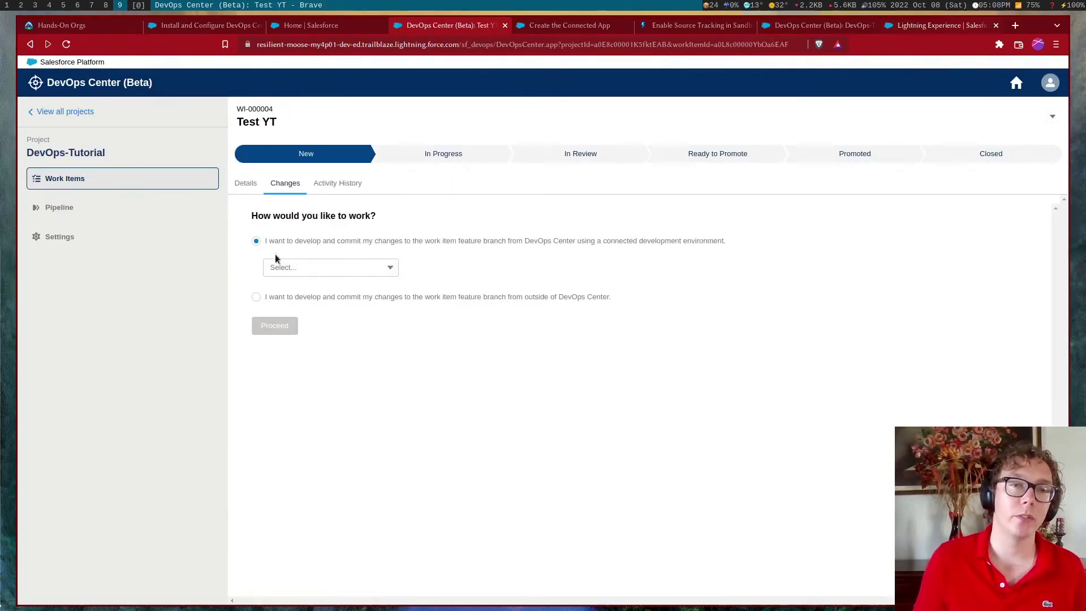
{"action": "left_click", "coordinate": [298, 268]}
{"action": "left_click", "coordinate": [309, 286]}
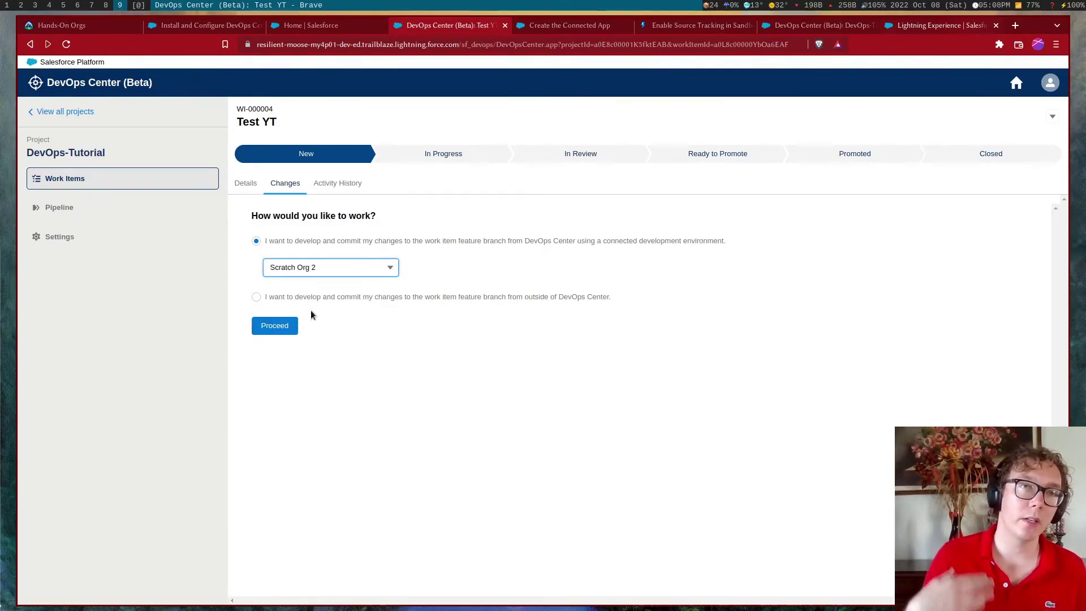
{"action": "left_click", "coordinate": [297, 325]}
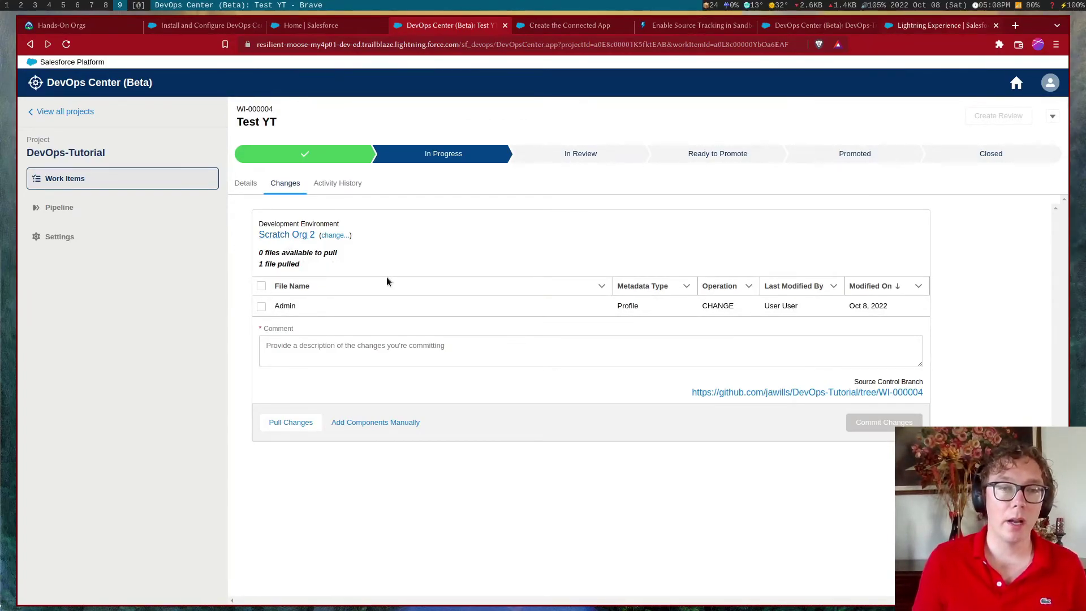
{"action": "left_click", "coordinate": [292, 425]}
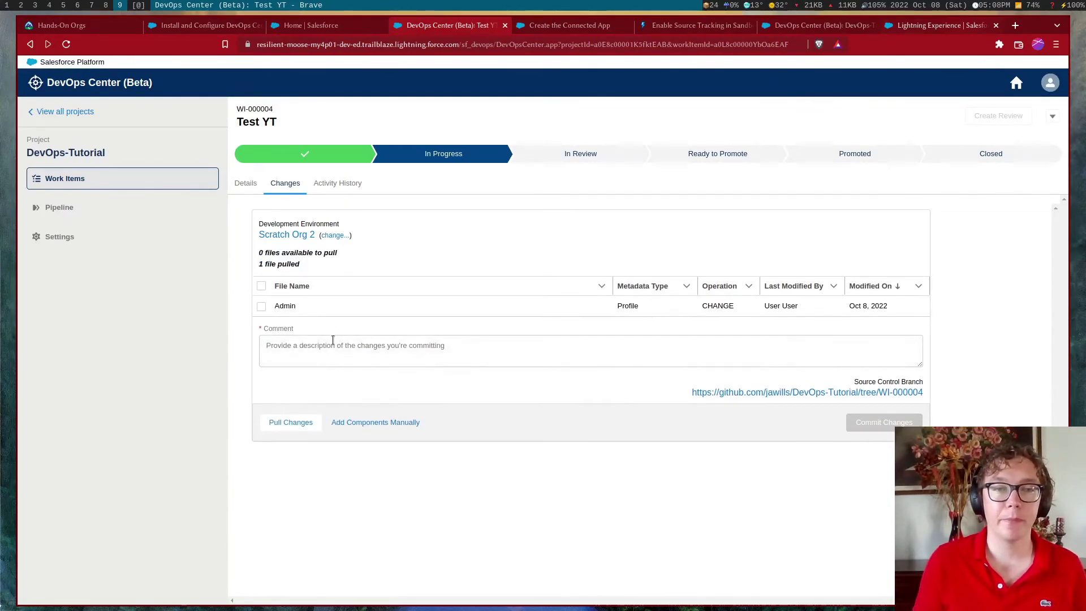
In ExampleClass.cls, write 'public static void method(){' on line 3
{"action": "left_click", "coordinate": [92, 5]}
{"action": "left_click", "coordinate": [394, 137]}
{"action": "key", "text": "Tab"}
{"action": "key", "text": "Tab"}
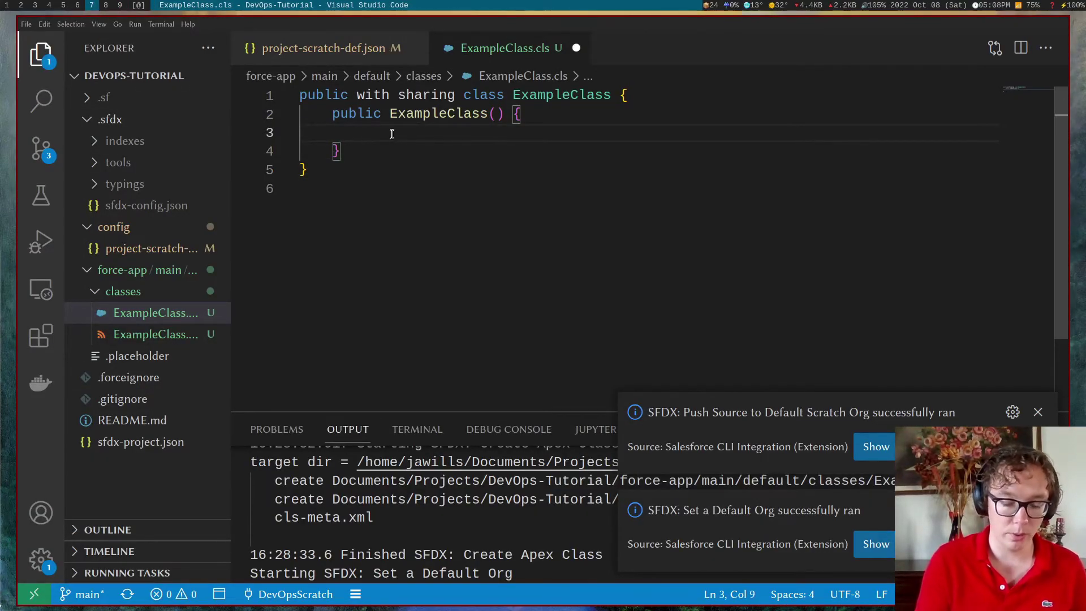
{"action": "type", "text": "public statio"}
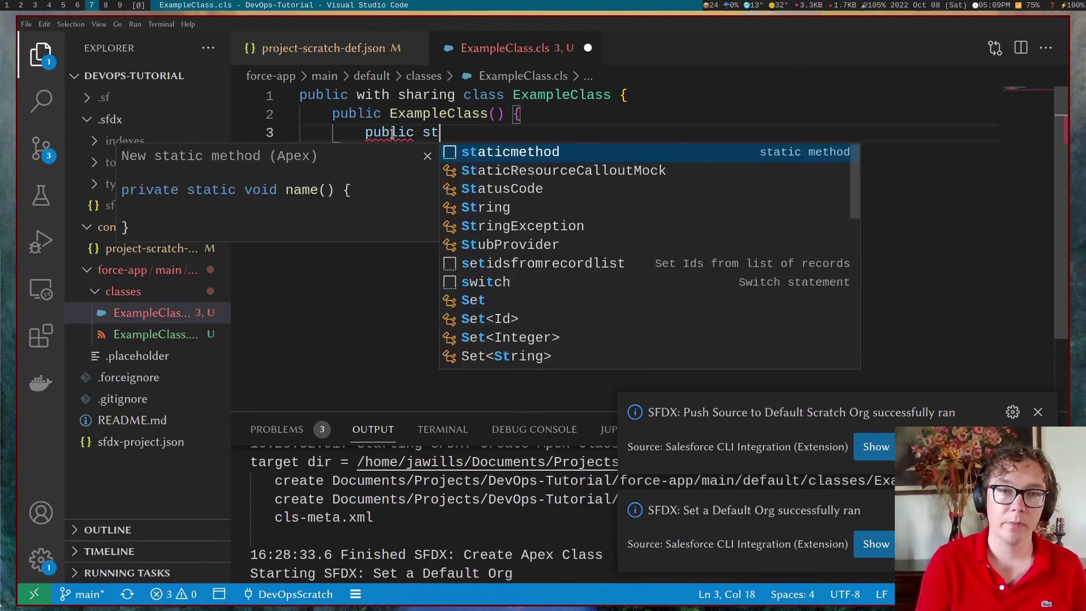
{"action": "key", "text": "BackSpace"}
{"action": "type", "text": "c "}
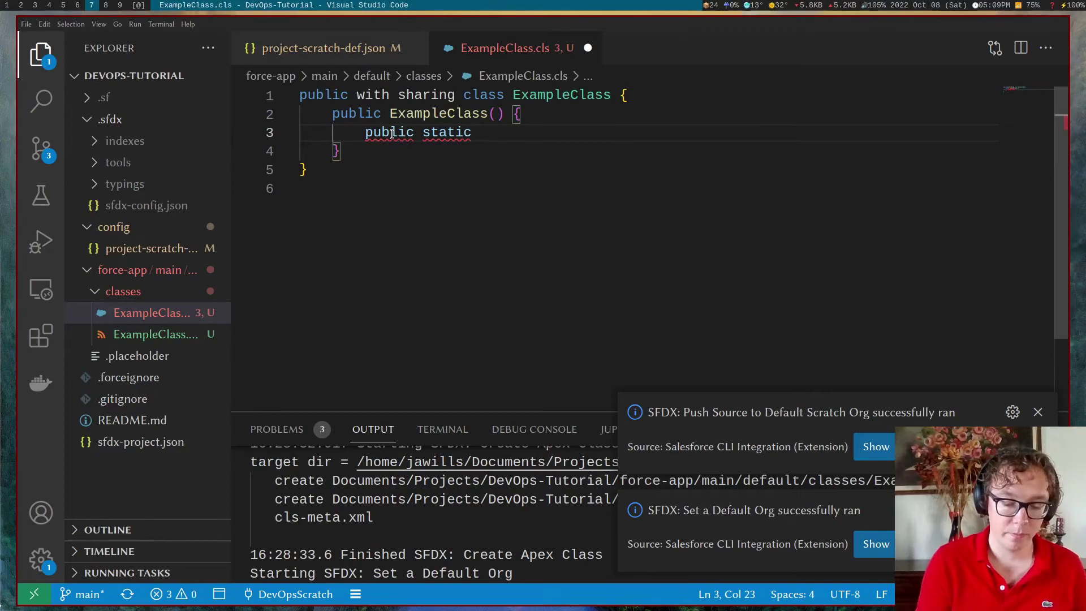
{"action": "type", "text": "void method()"}
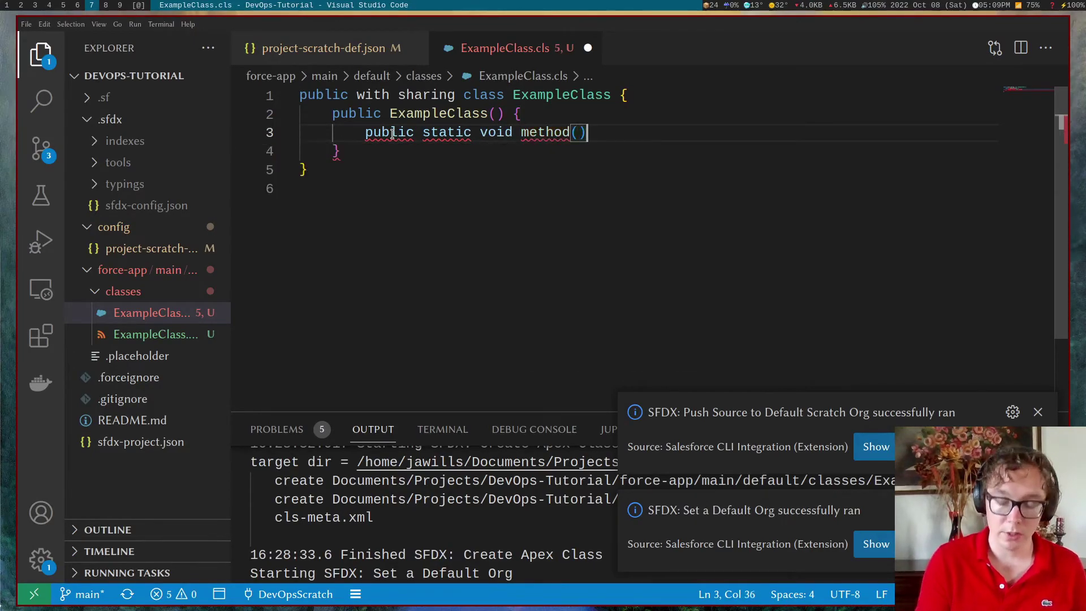
{"action": "type", "text": "{"}
{"action": "key", "text": "Return"}
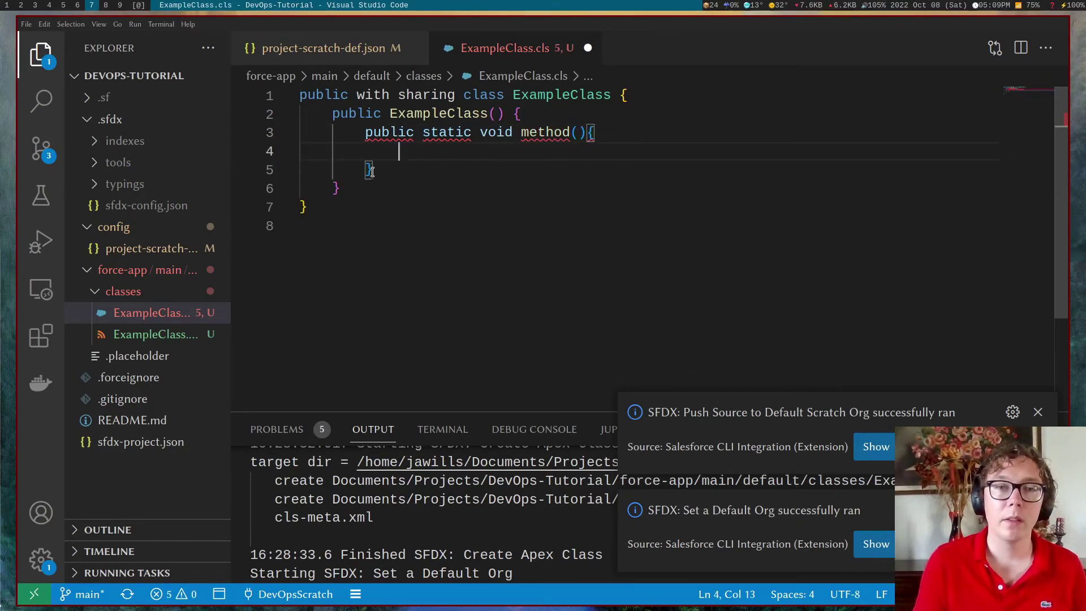
Move the method below the constructor, delete the empty constructor, and save the file
{"action": "left_click_drag", "start_coordinate": [399, 171], "coordinate": [237, 139]}
{"action": "key", "text": "ctrl+x"}
{"action": "left_click", "coordinate": [358, 152]}
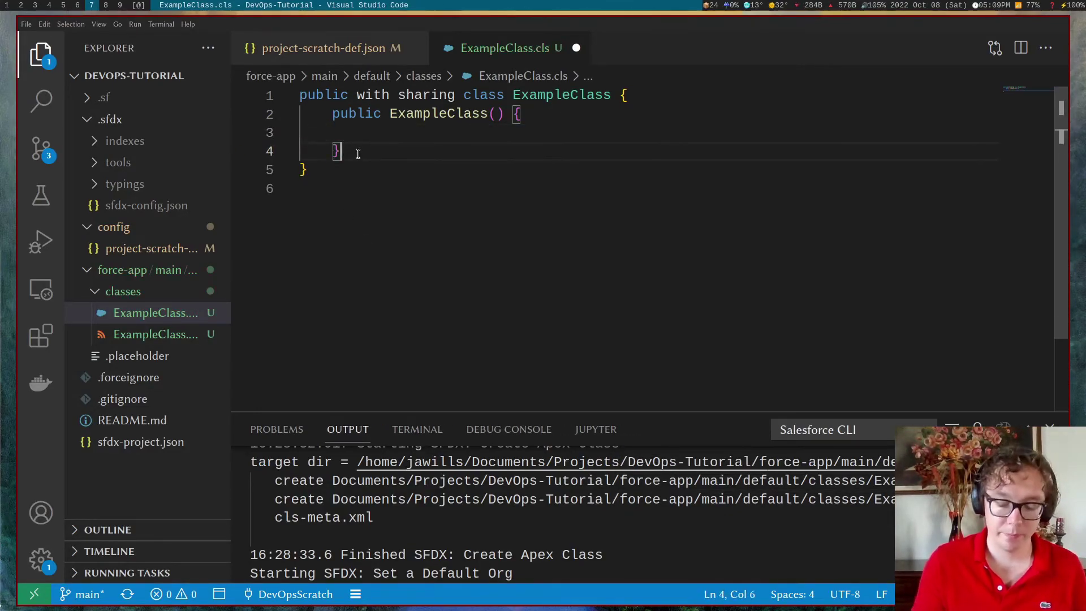
{"action": "key", "text": "Return"}
{"action": "key", "text": "ctrl+v"}
{"action": "left_click_drag", "start_coordinate": [358, 151], "coordinate": [246, 114]}
{"action": "key", "text": "BackSpace"}
{"action": "key", "text": "BackSpace"}
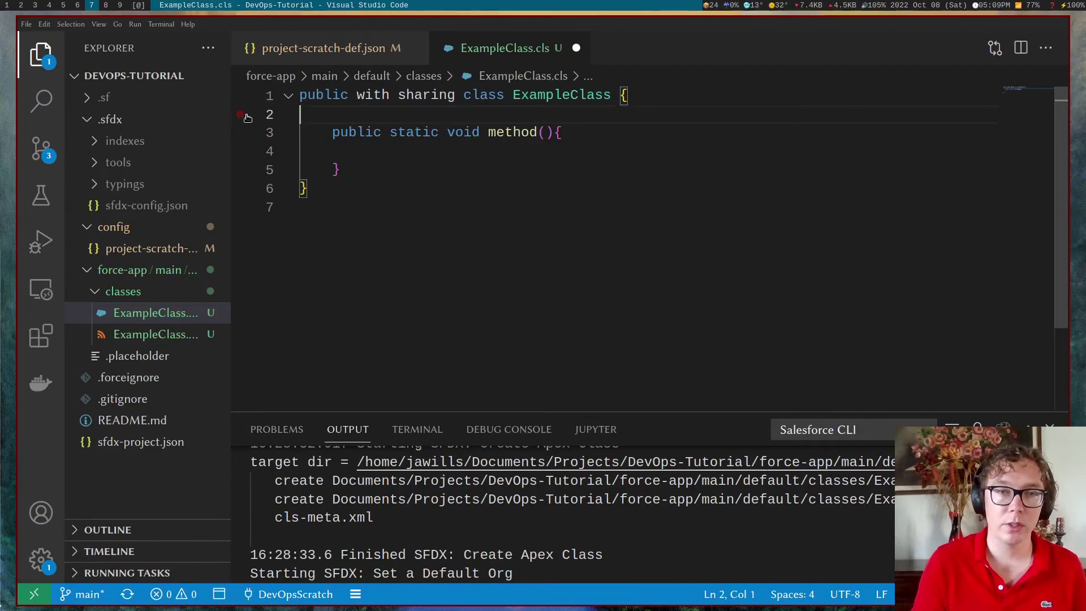
{"action": "key", "text": "ctrl+s"}
Run 'SFDX: Push Source to Default Scratch Org' from the Command Palette
{"action": "key", "text": "ctrl+shift+p"}
{"action": "type", "text": "de"}
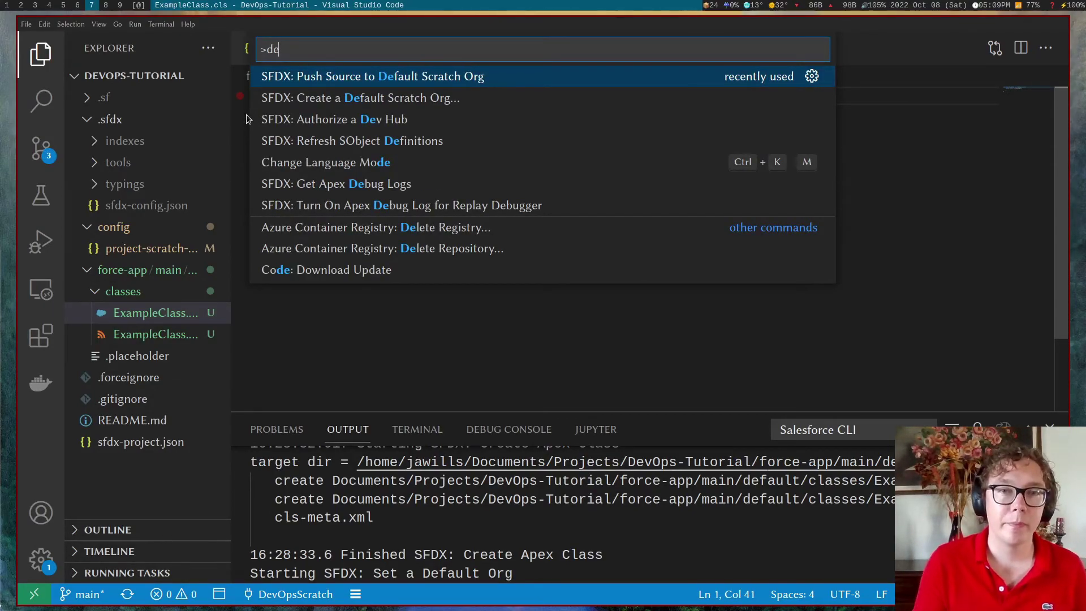
{"action": "key", "text": "Return"}
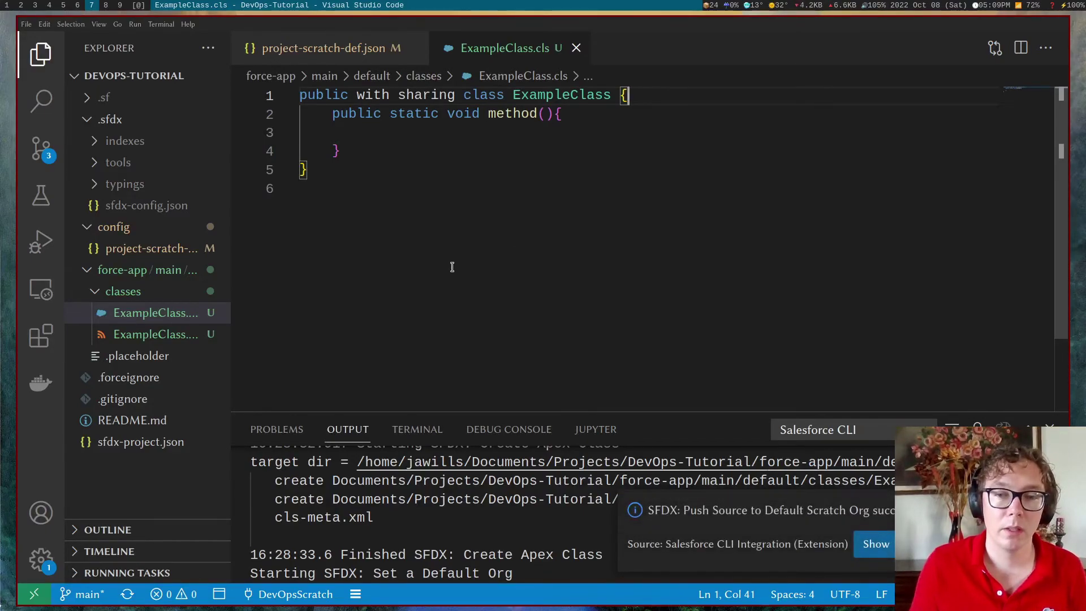
{"action": "left_click", "coordinate": [120, 5]}
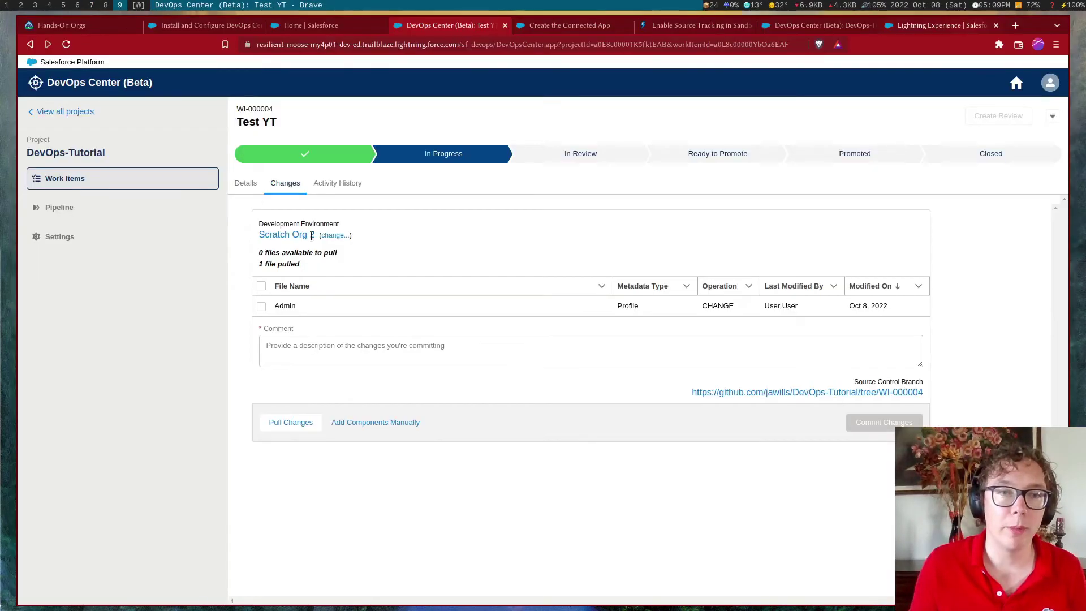
Pull the newly pushed ExampleClass change from Scratch Org 2 into Test YT
{"action": "left_click", "coordinate": [298, 423]}
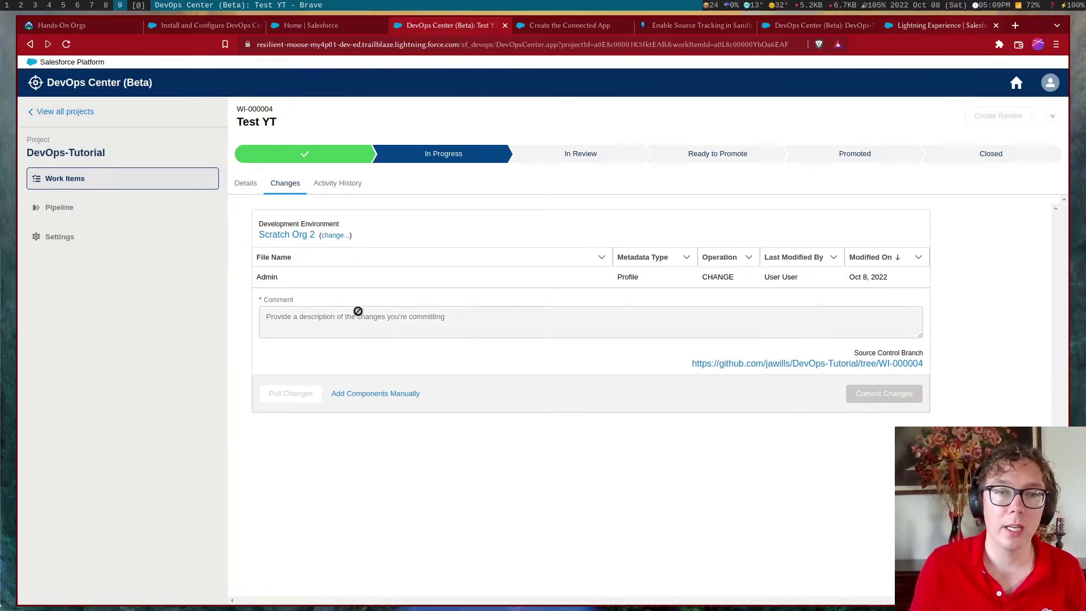